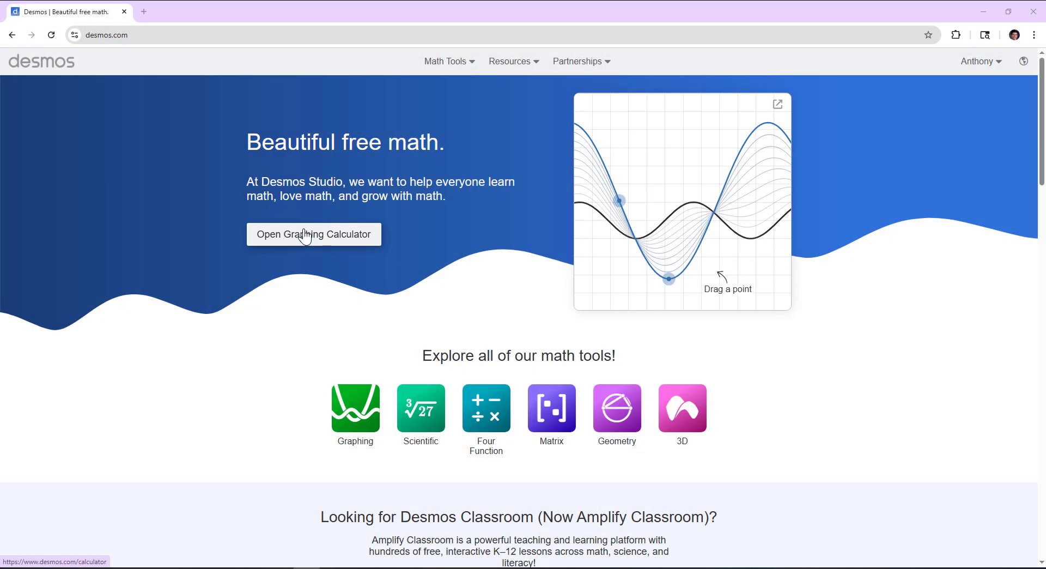
# Step: Open the Graphing Calculator and calculate 2 + 3 in the first expression line
pyautogui.click(305, 235)
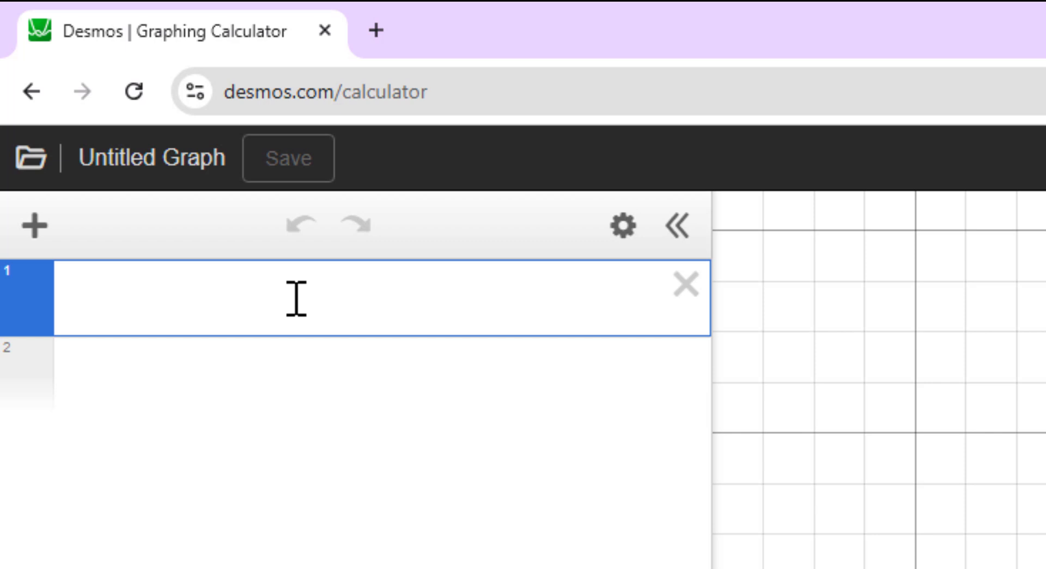
pyautogui.write('2 ')
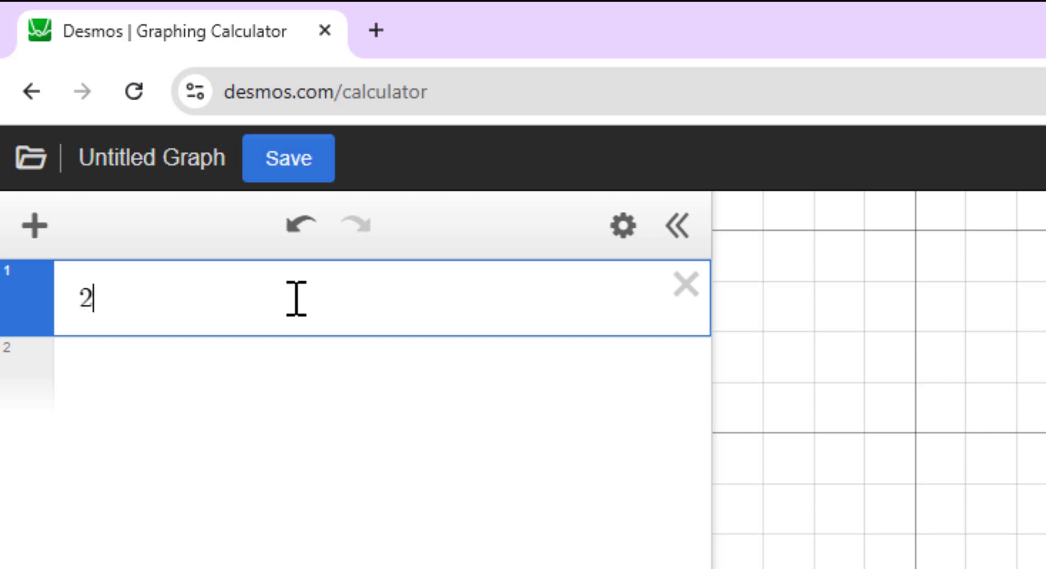
pyautogui.write('+ 3')
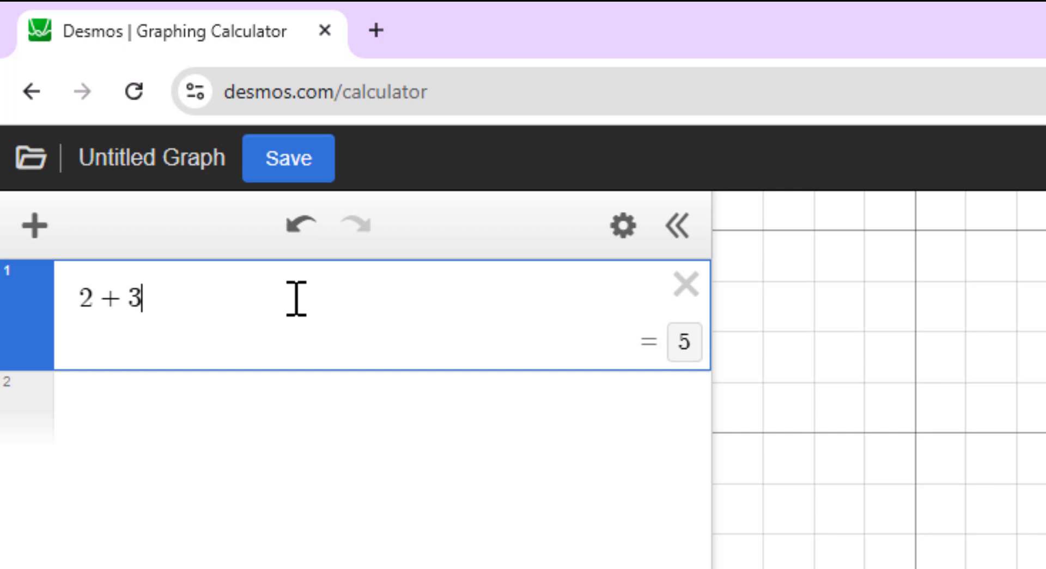
pyautogui.press('Return')
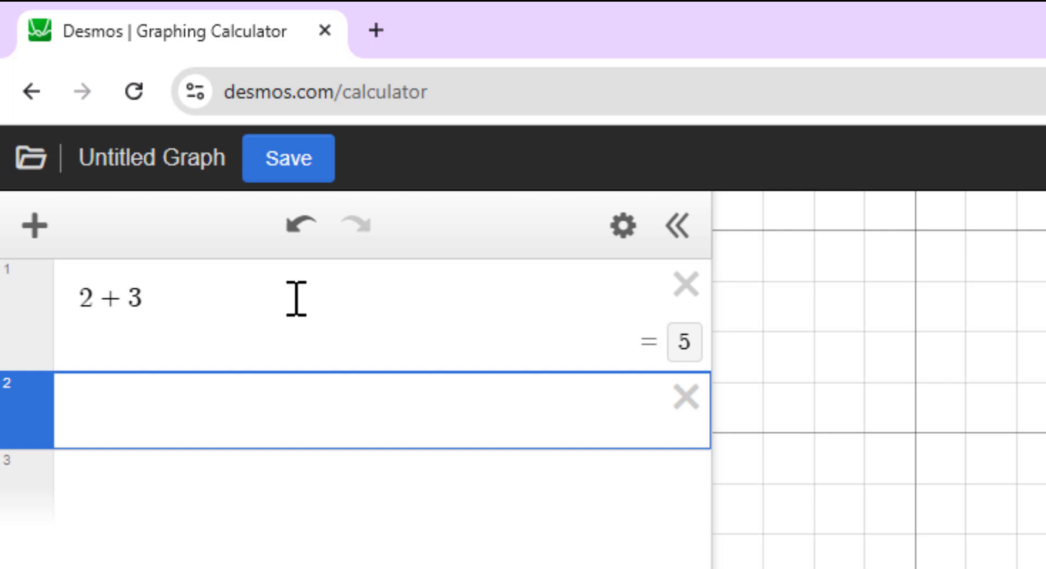
# Step: Enter (2 + 7) divided by 13 + 9 in the second expression line and display its result as a fraction
pyautogui.write('(2')
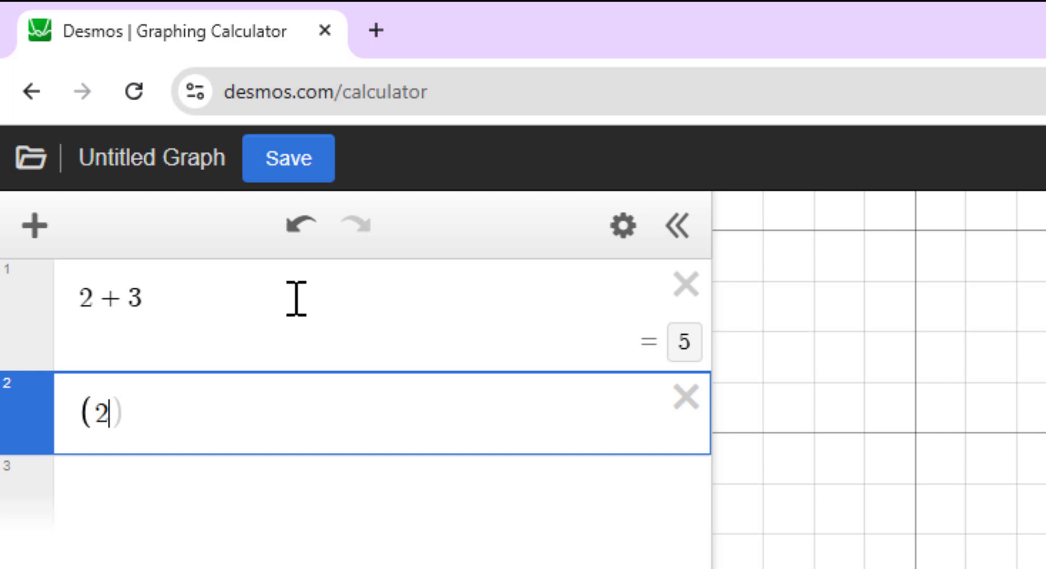
pyautogui.write('+7')
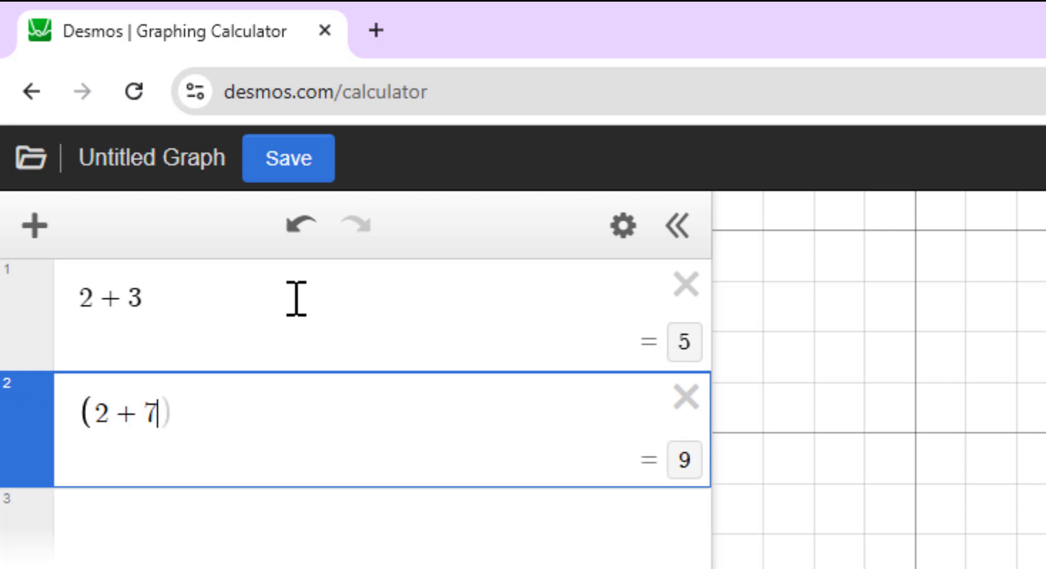
pyautogui.press('Right')
pyautogui.write('/')
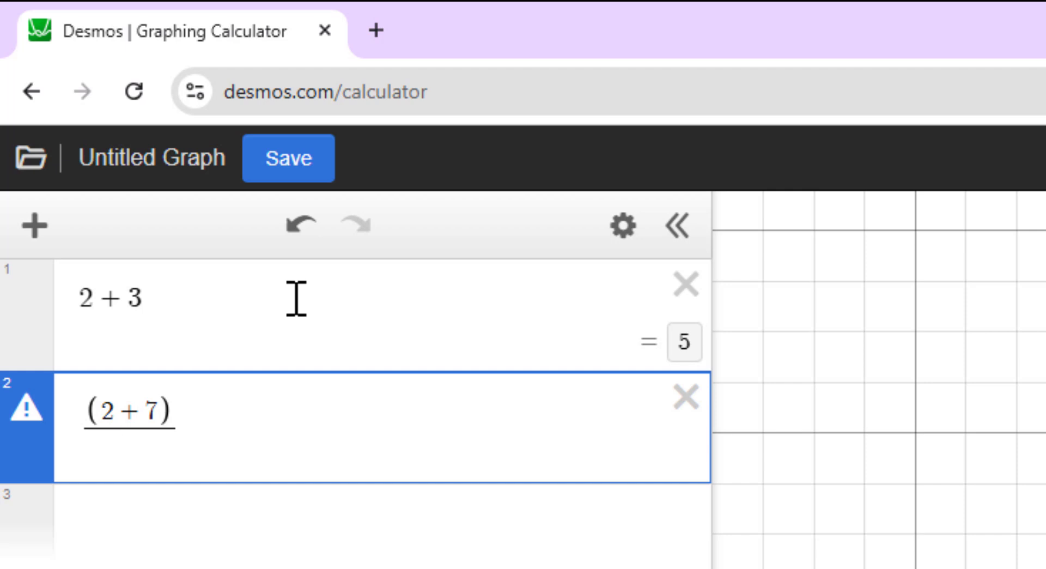
pyautogui.write('13')
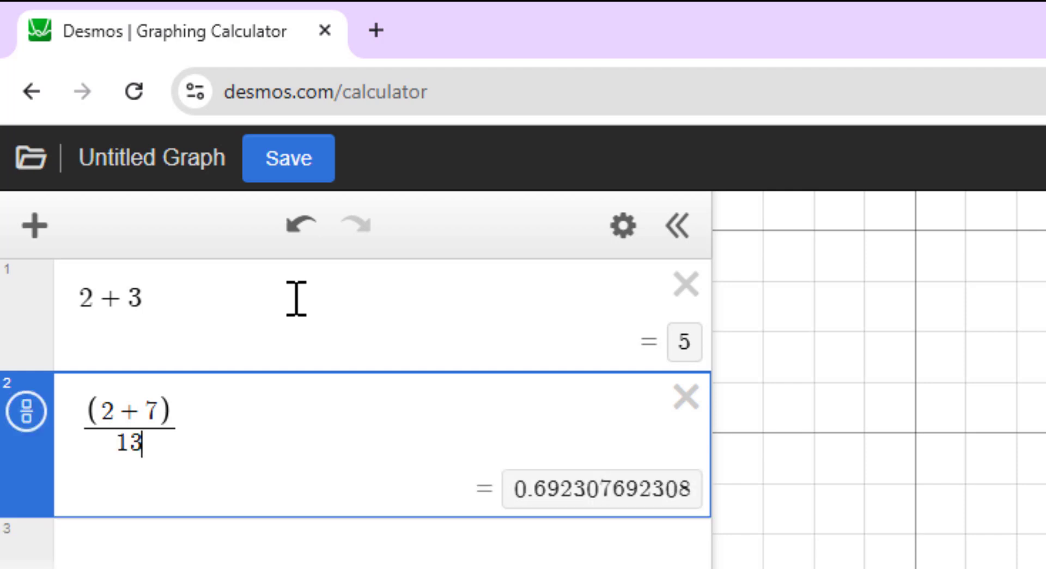
pyautogui.write('+9')
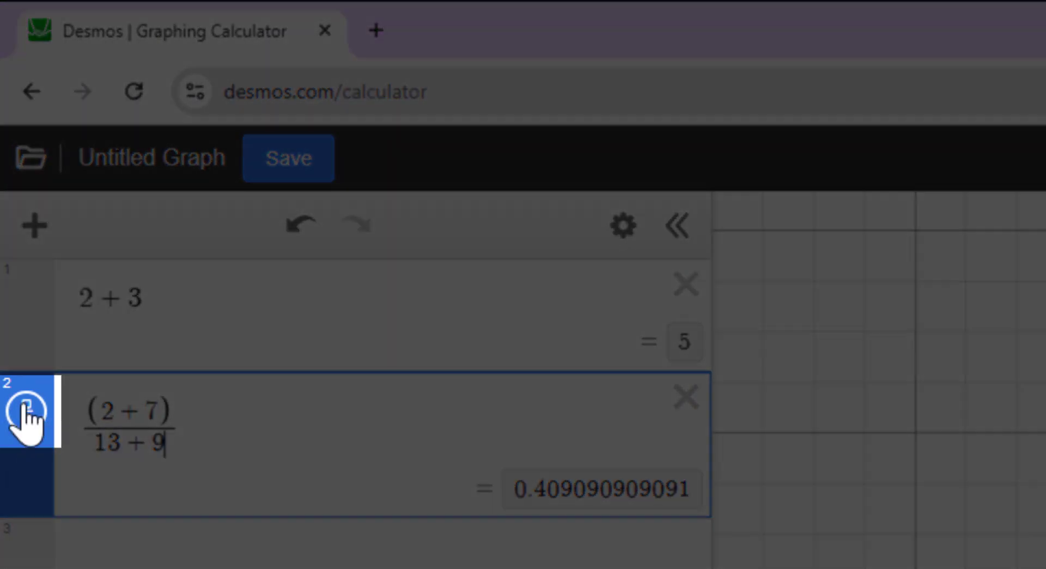
pyautogui.click(27, 418)
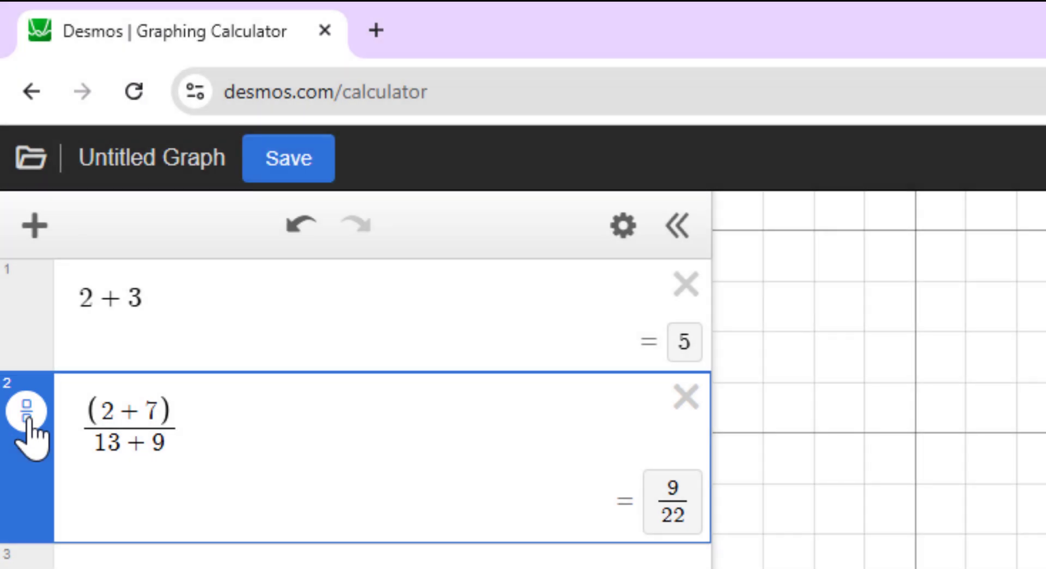
pyautogui.press('Return')
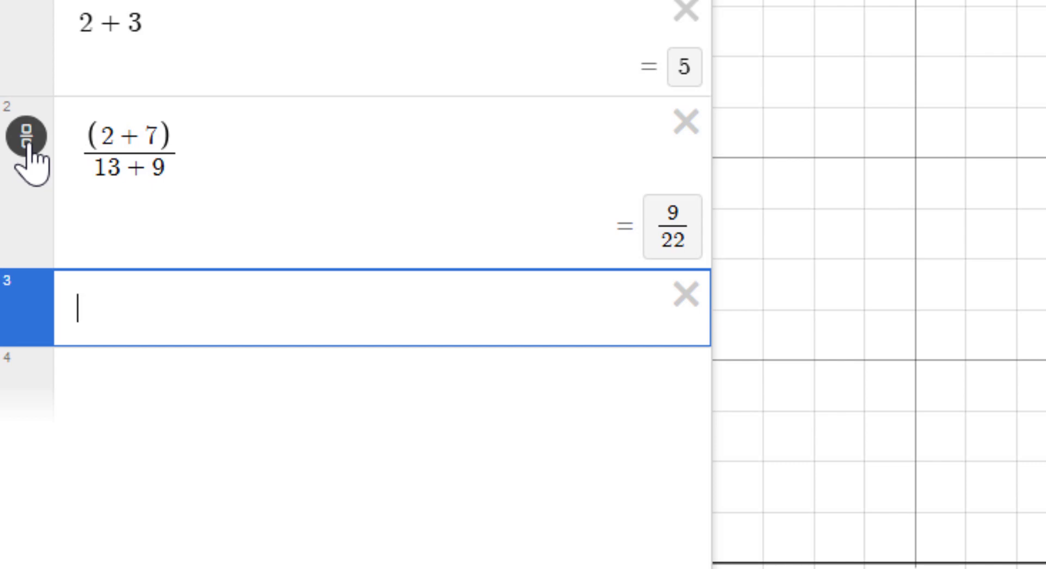
# Step: Calculate the square root of 5 in the third expression line
pyautogui.write('sq')
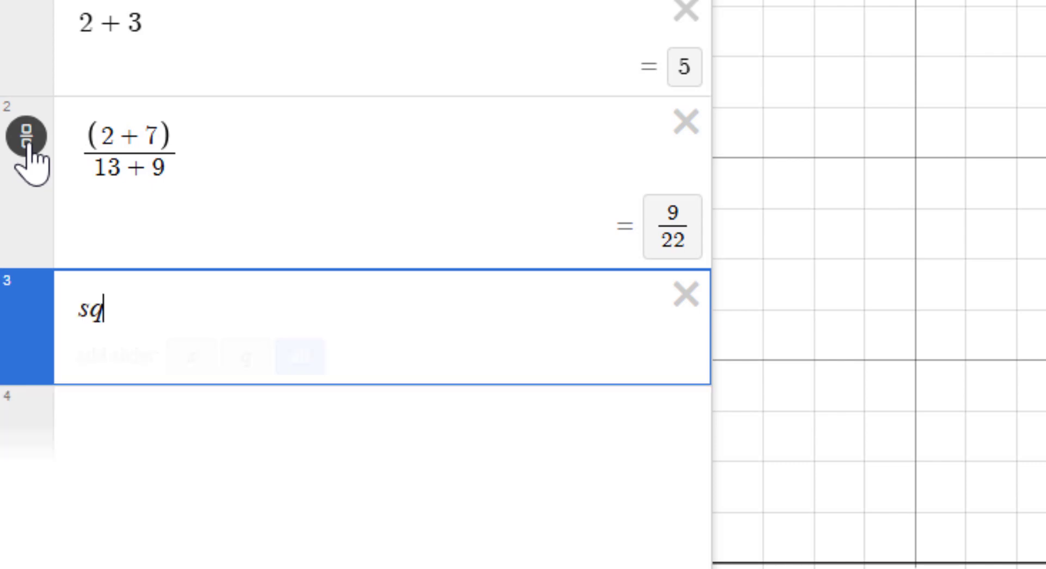
pyautogui.write('rt')
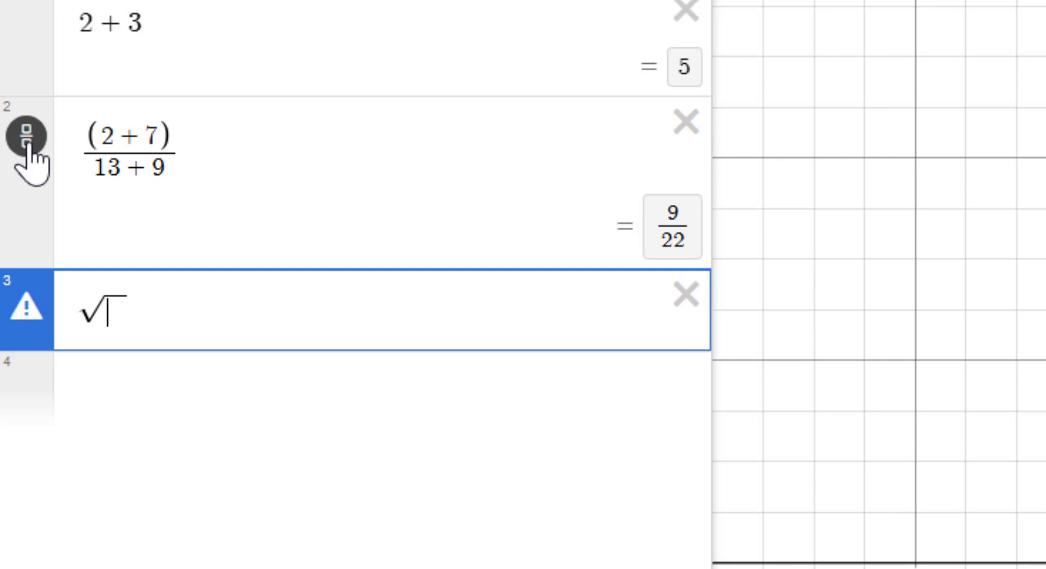
pyautogui.write('5')
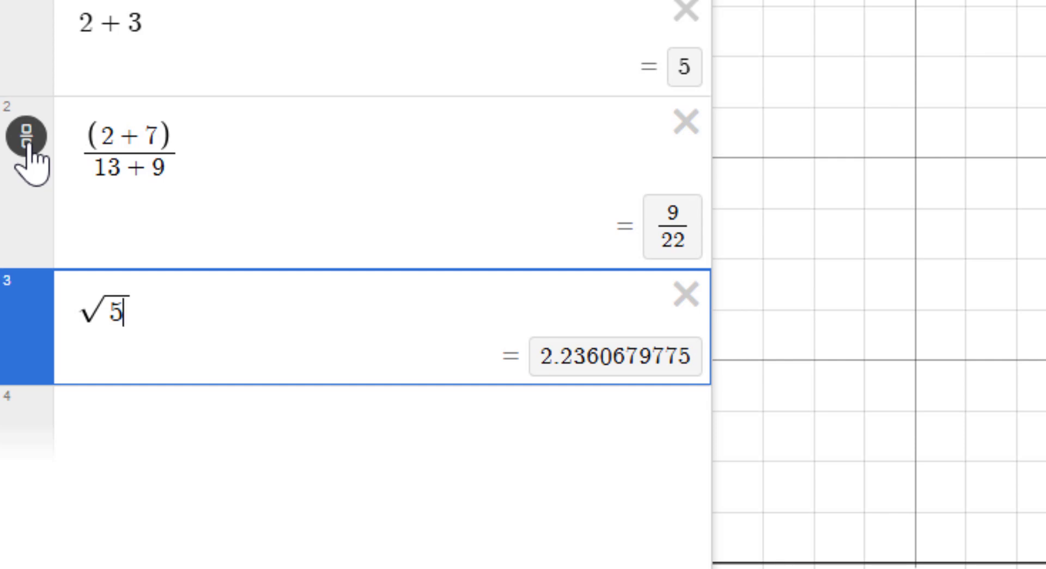
pyautogui.press('Return')
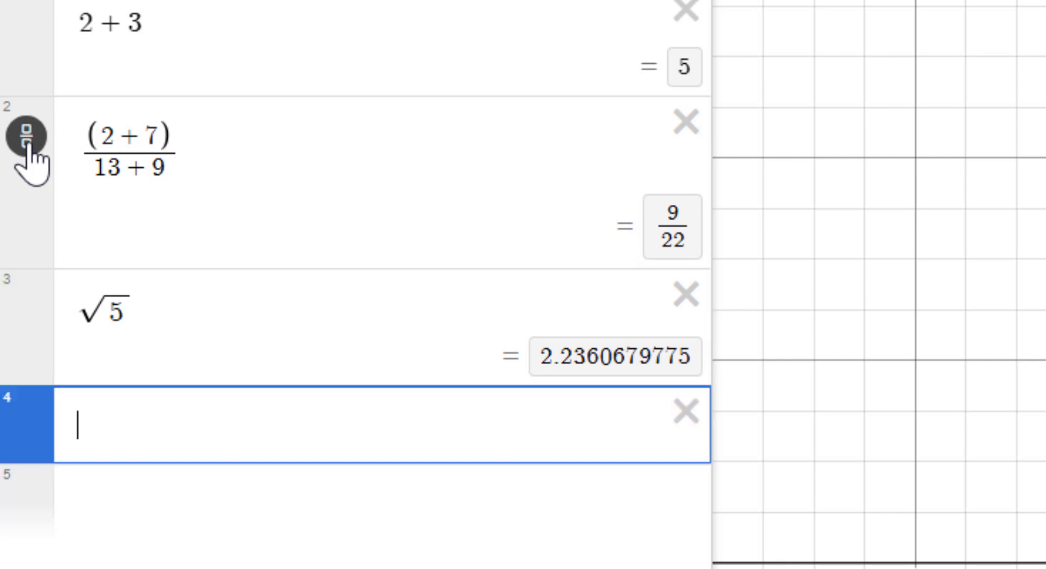
# Step: Enter log 1000 in the fourth expression line and place the cursor directly after "log"
pyautogui.write('log ')
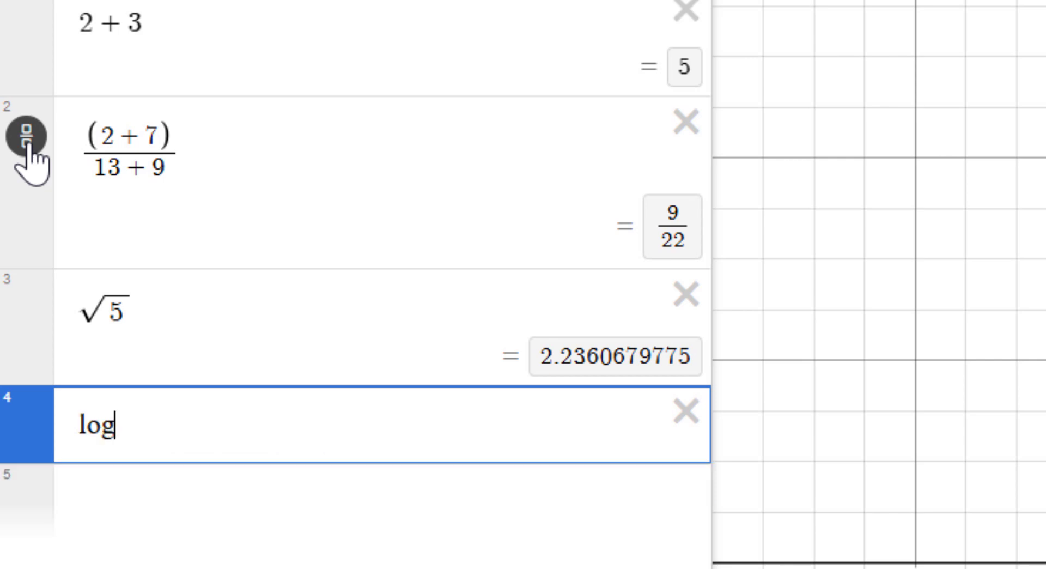
pyautogui.write('1000')
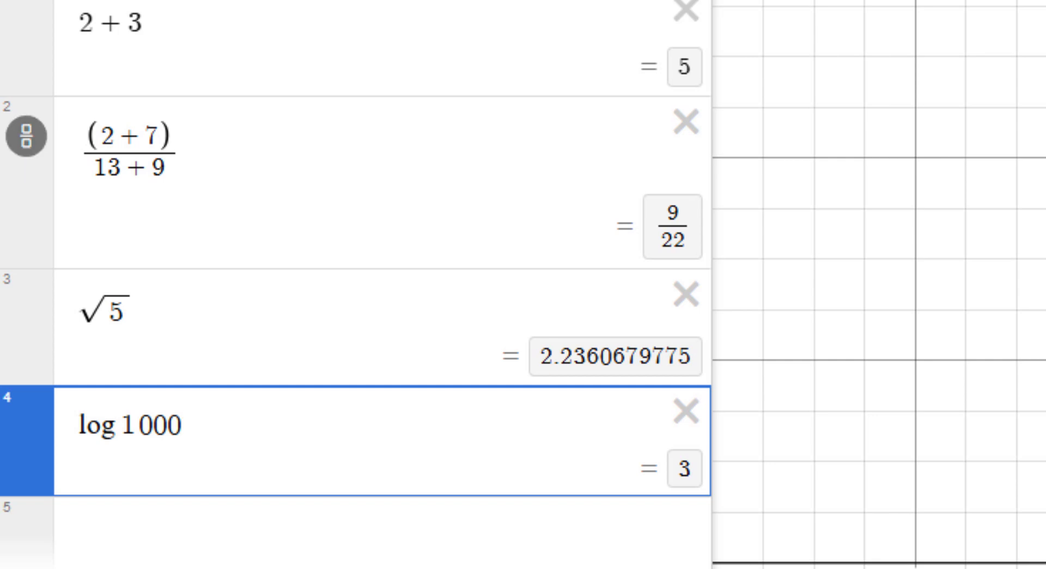
pyautogui.click(117, 418)
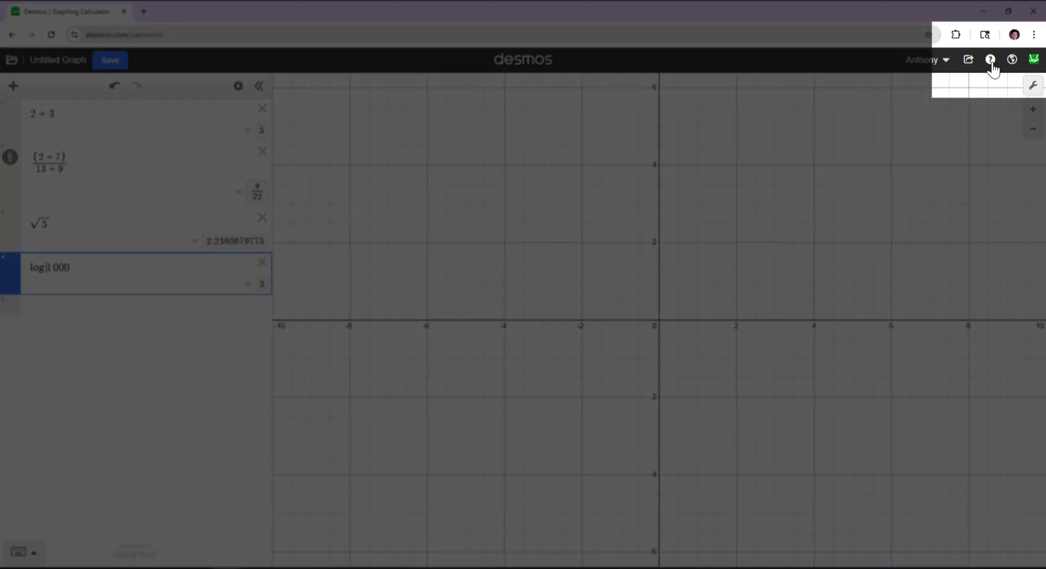
# Step: Look through the Keyboard Shortcuts reference in both its Windows / ChromeOS and Mac versions, and close it
pyautogui.click(991, 61)
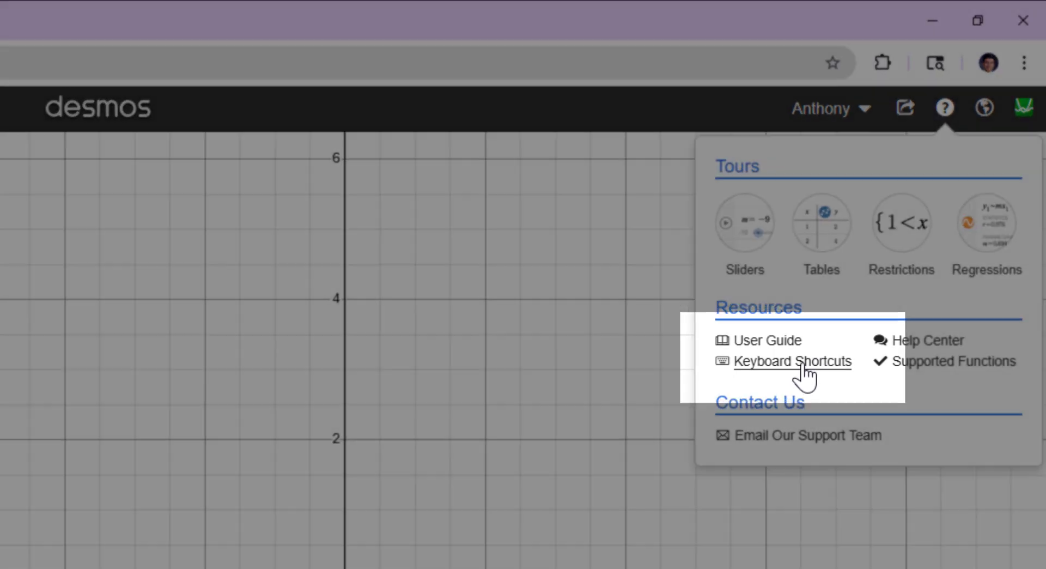
pyautogui.click(799, 373)
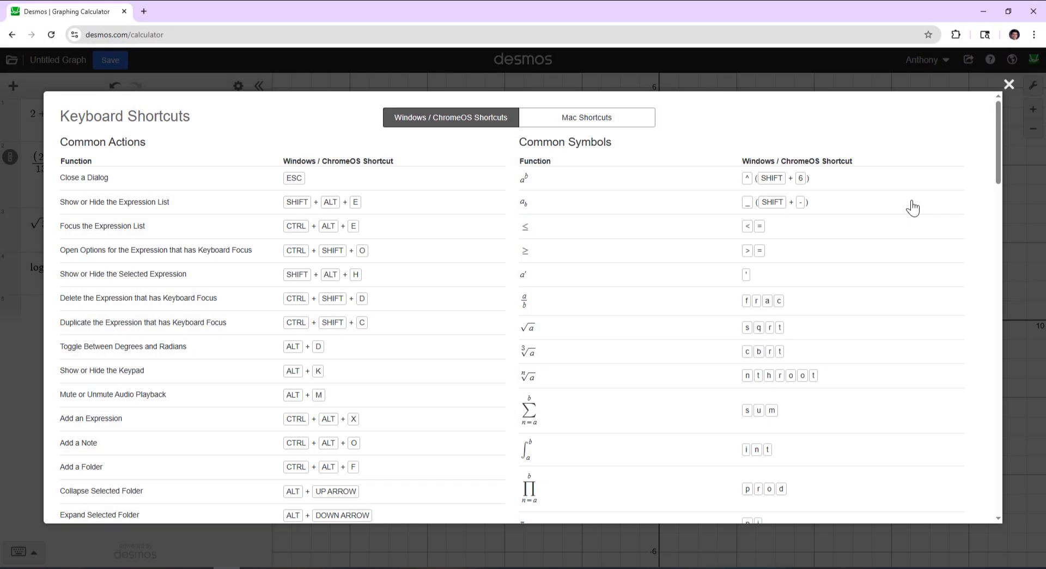
pyautogui.scroll(-15, 690, 269)
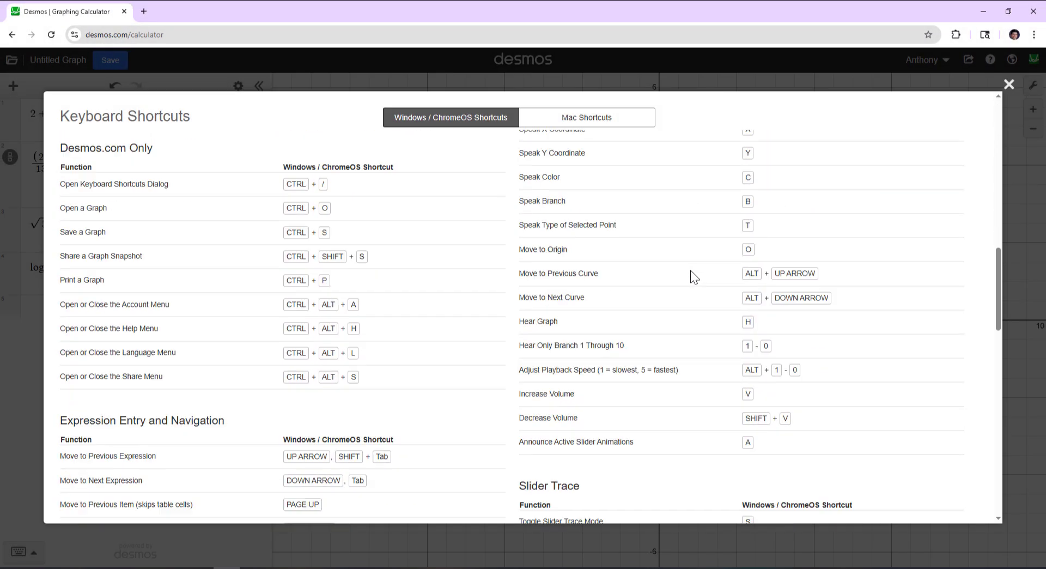
pyautogui.scroll(-12, 690, 270)
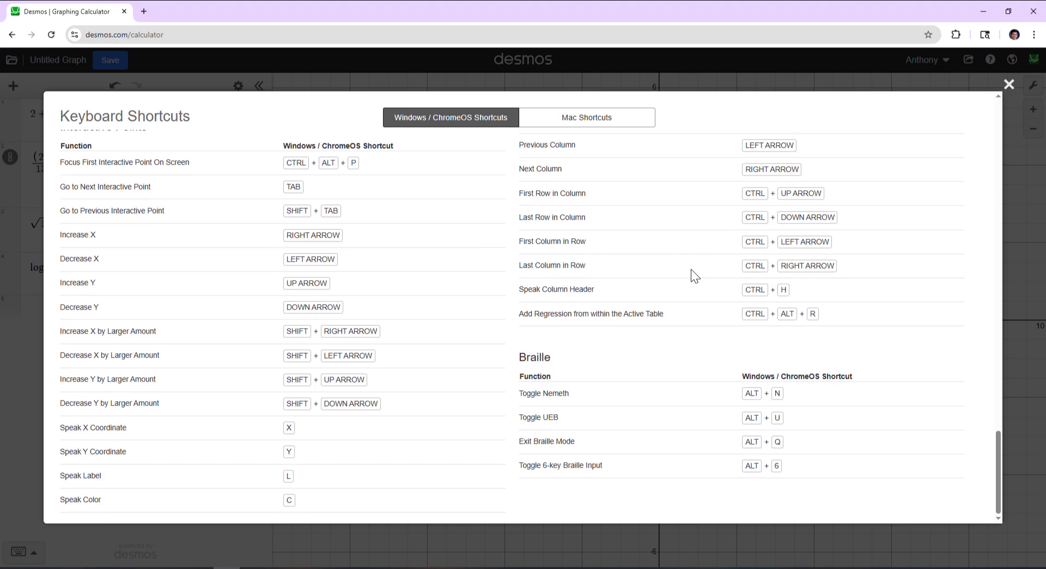
pyautogui.scroll(20, 691, 269)
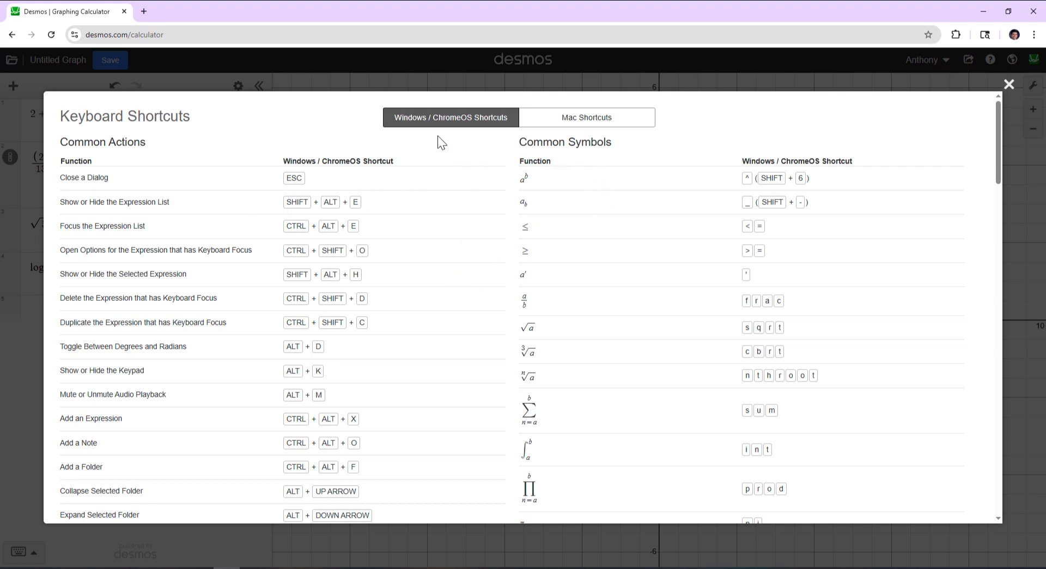
pyautogui.click(602, 126)
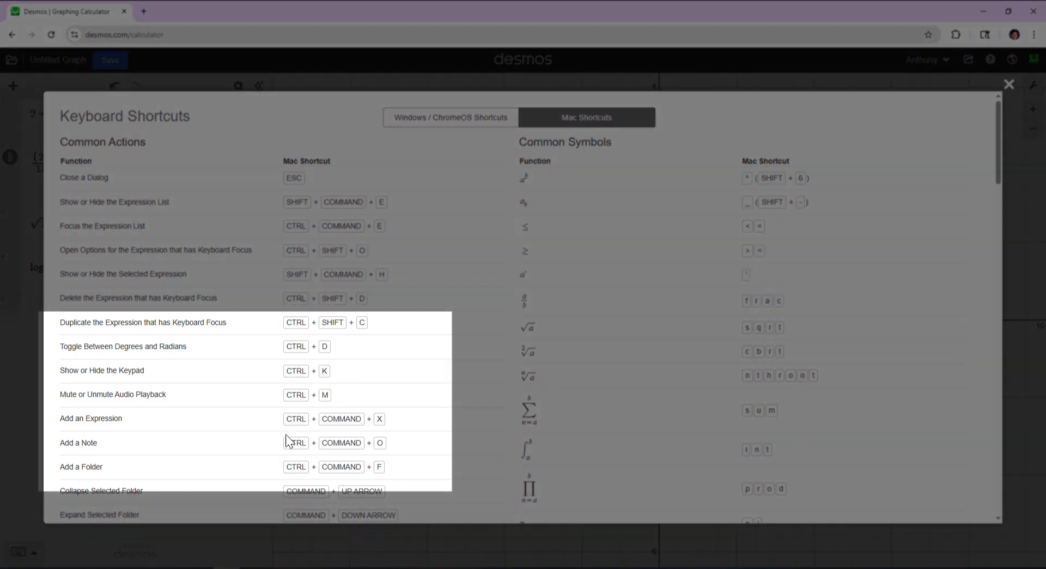
pyautogui.click(434, 126)
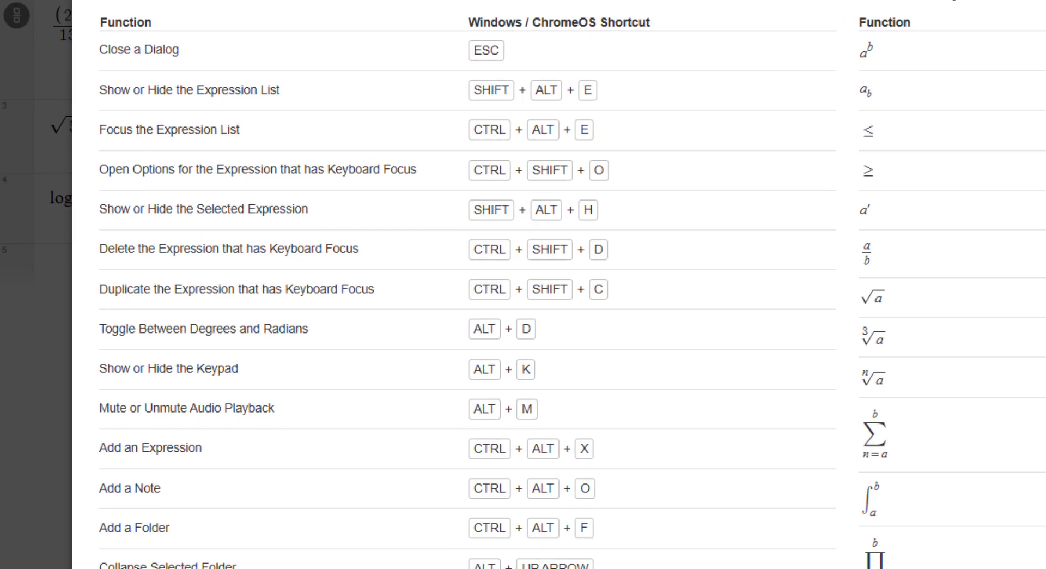
pyautogui.press('Escape')
# Step: Give the logarithm of 1000 a subscript base of 5 and add an empty expression line below
pyautogui.write('_')
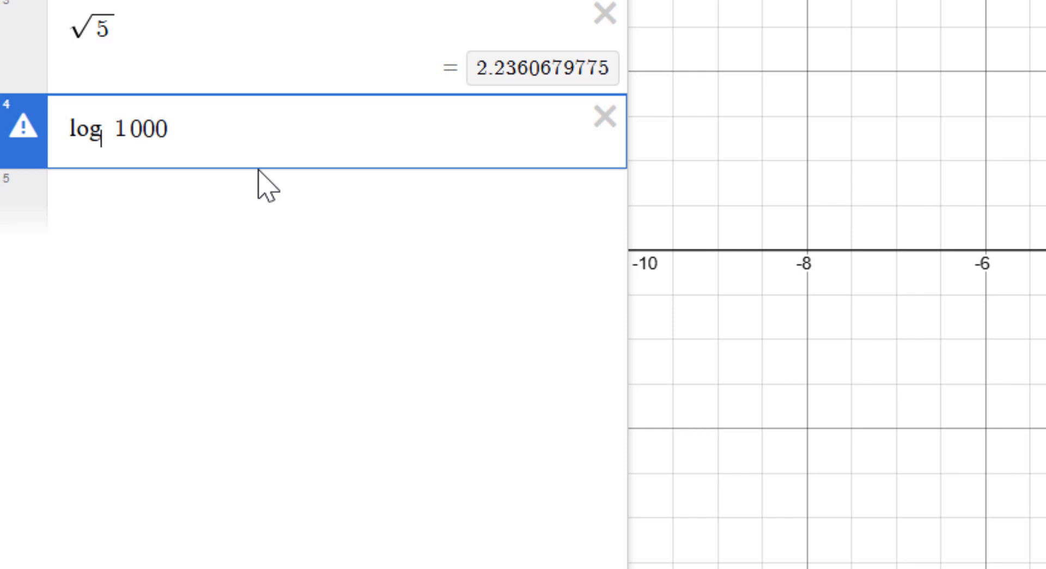
pyautogui.write('5')
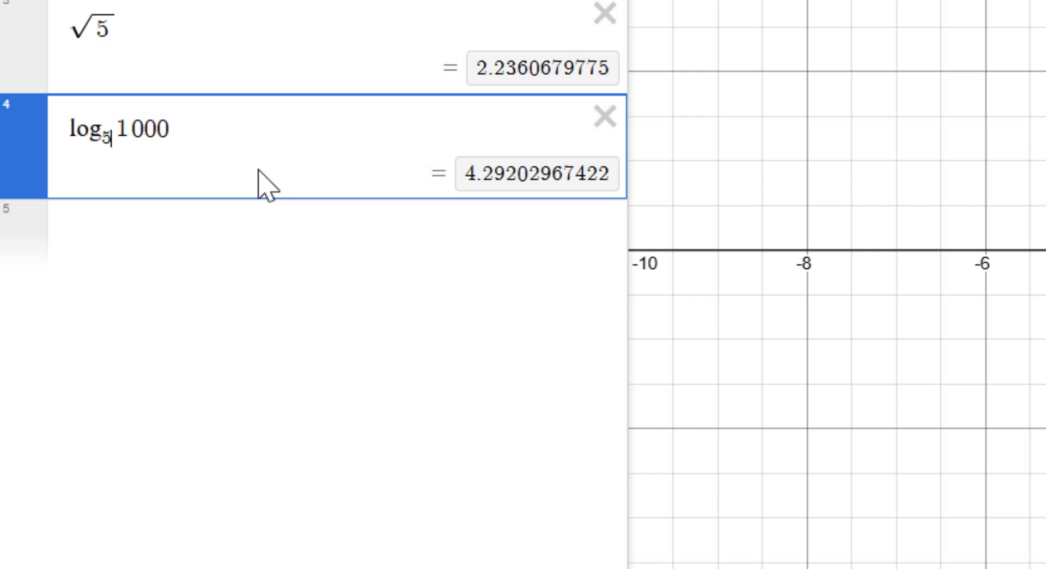
pyautogui.press('Return')
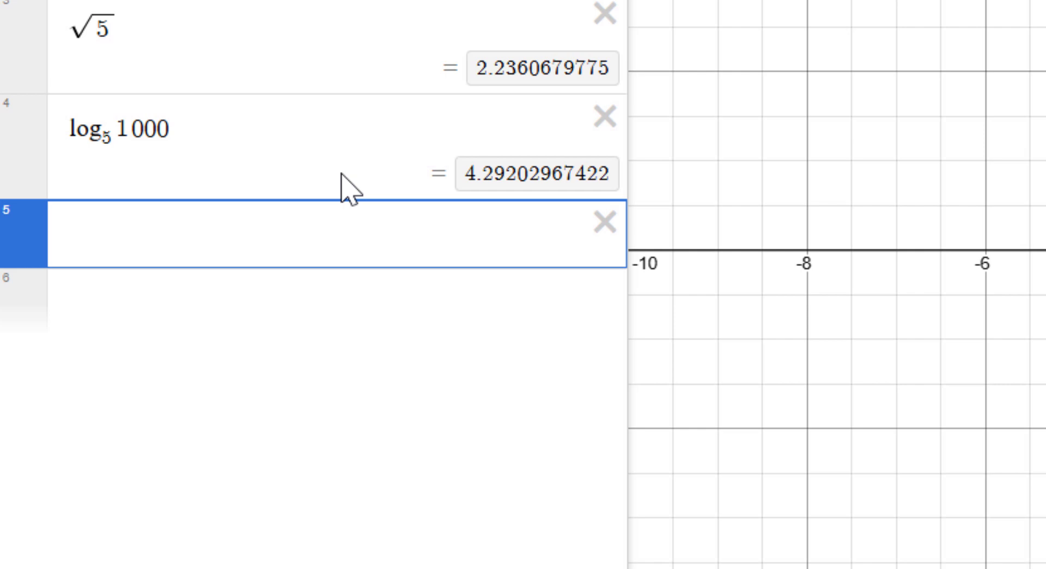
# Step: Evaluate sin(30) in the fifth expression line, switch the angle mode to degrees, and undo the switch back to radians
pyautogui.write('sin(30')
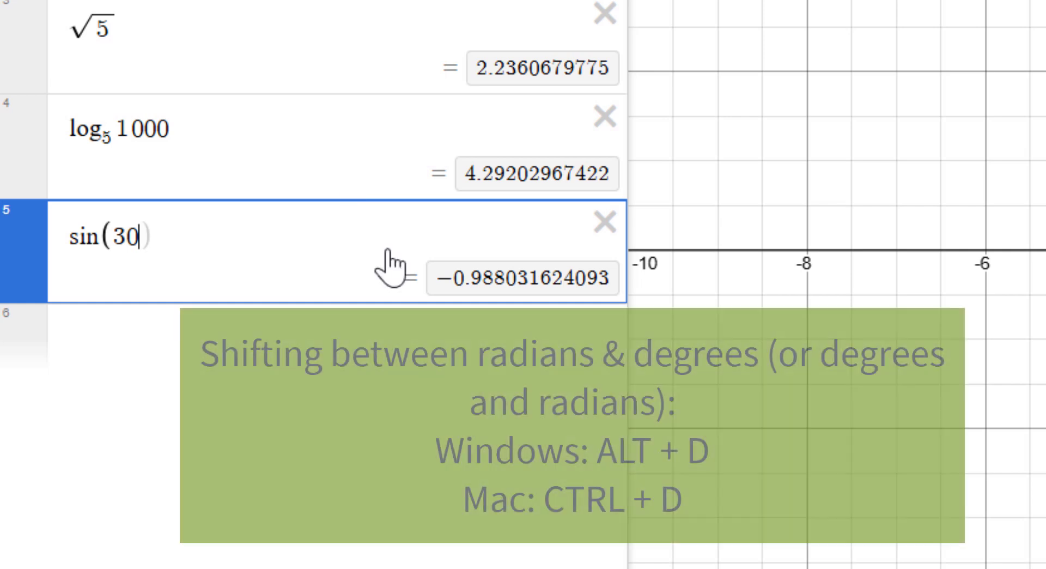
pyautogui.hotkey('alt', 'd')
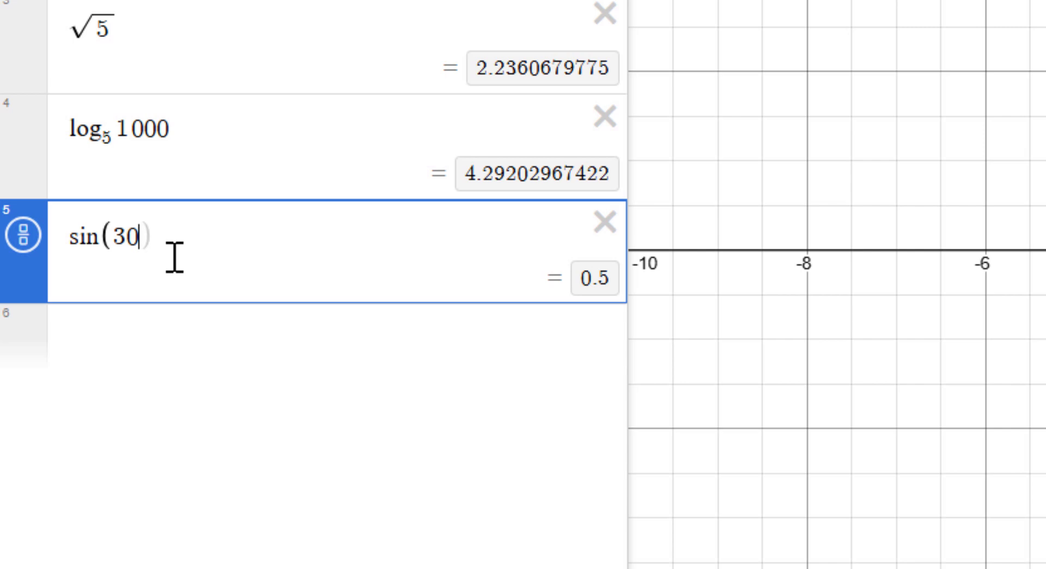
pyautogui.hotkey('ctrl', 'z')
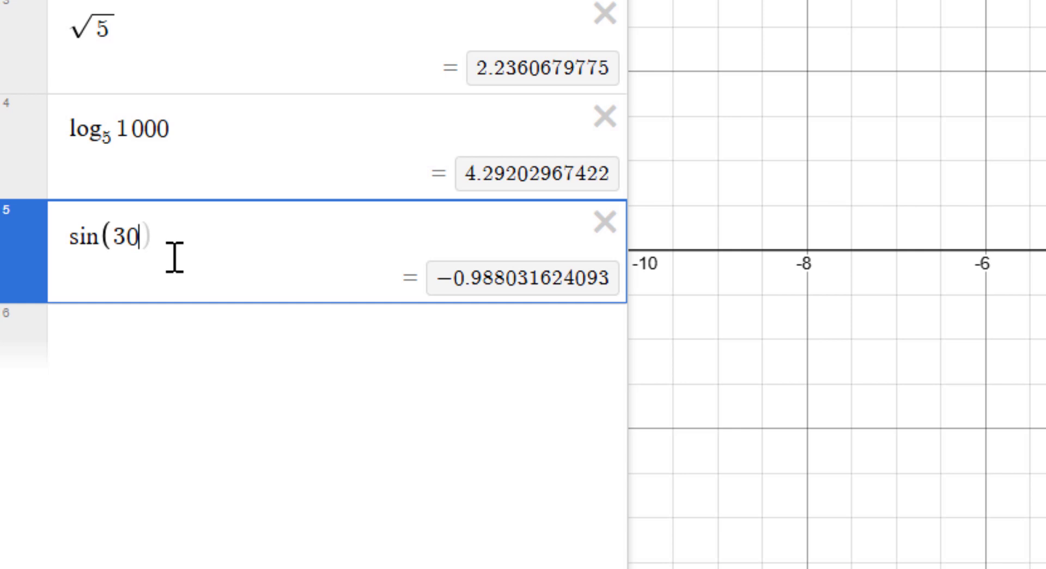
# Step: Replace the argument of the sine expression with .3
pyautogui.click(103, 238)
pyautogui.click(138, 233)
pyautogui.moveTo(138, 233); pyautogui.dragTo(112, 234)
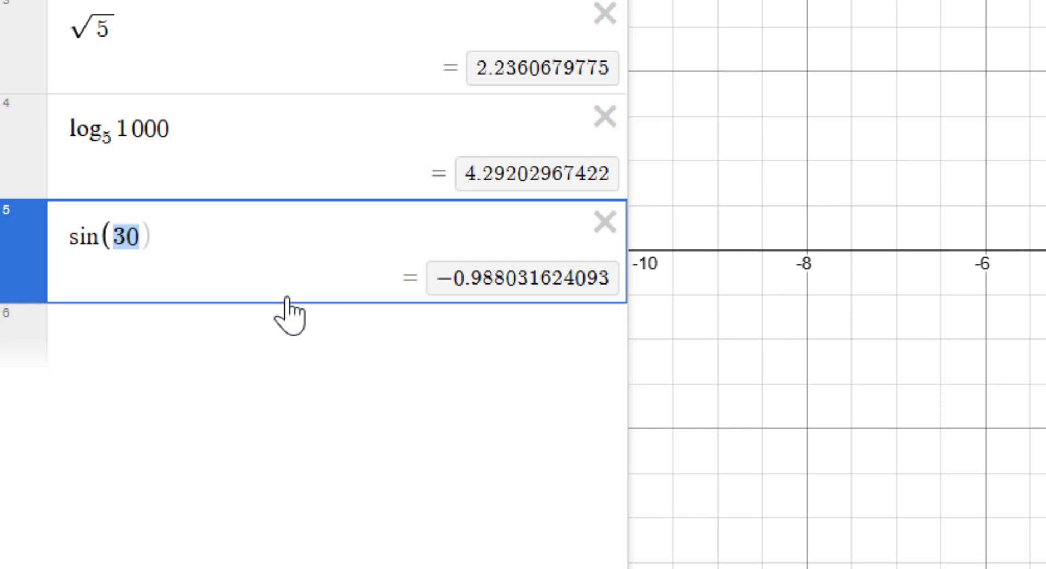
pyautogui.press('BackSpace')
pyautogui.write('.3')
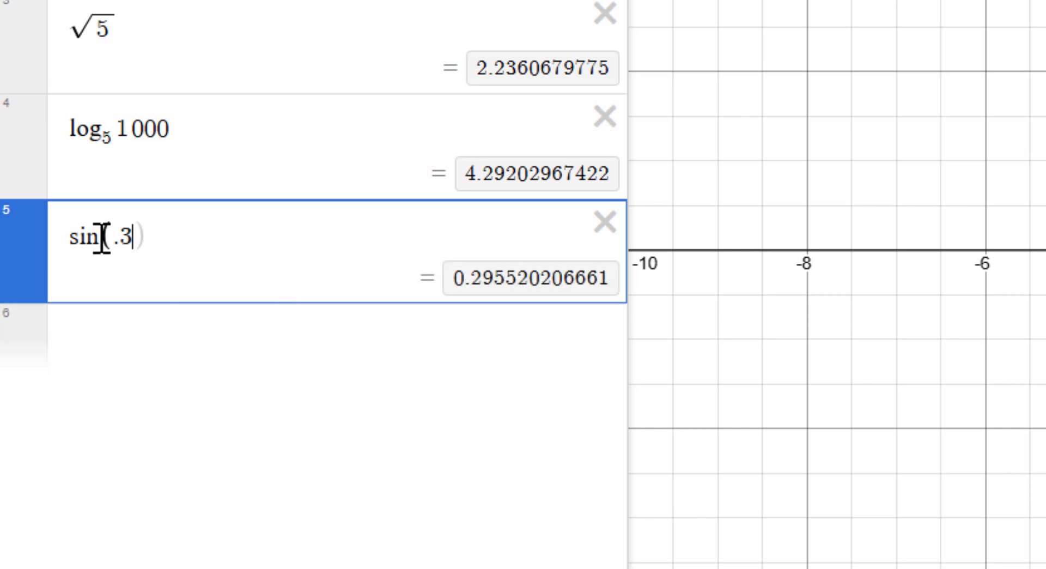
# Step: Turn the sine of .3 into an inverse sine by adding the exponent -1 after "sin"
pyautogui.click(102, 237)
pyautogui.write('^')
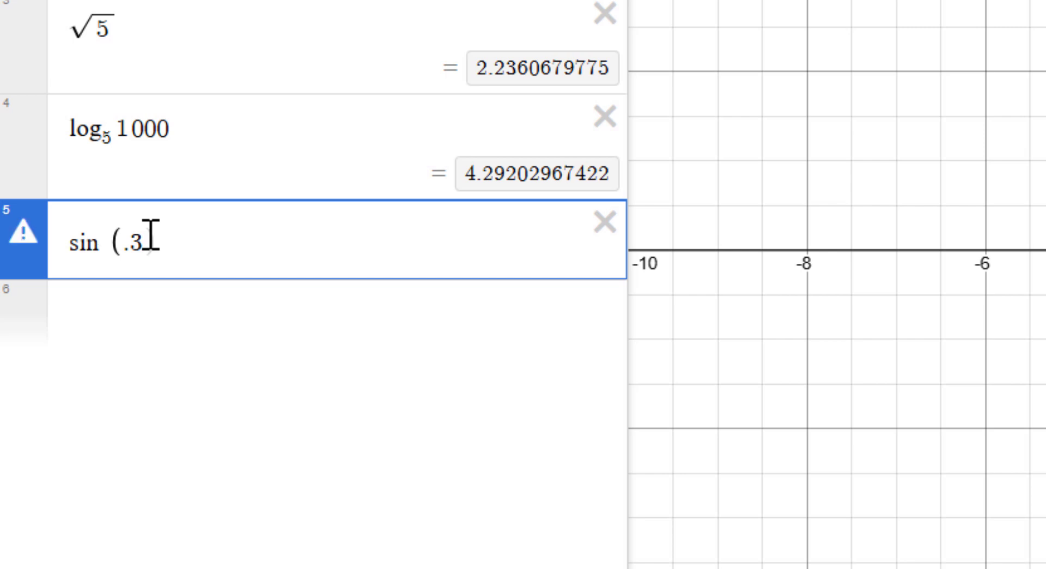
pyautogui.write('-1')
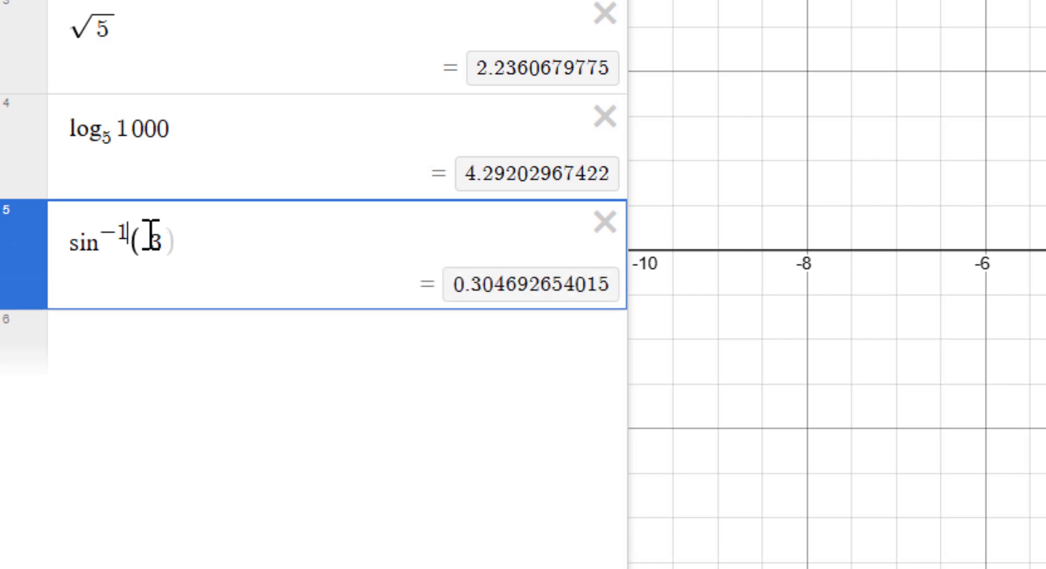
# Step: Evaluate arcsin(.3) in a new sixth expression line
pyautogui.press('Return')
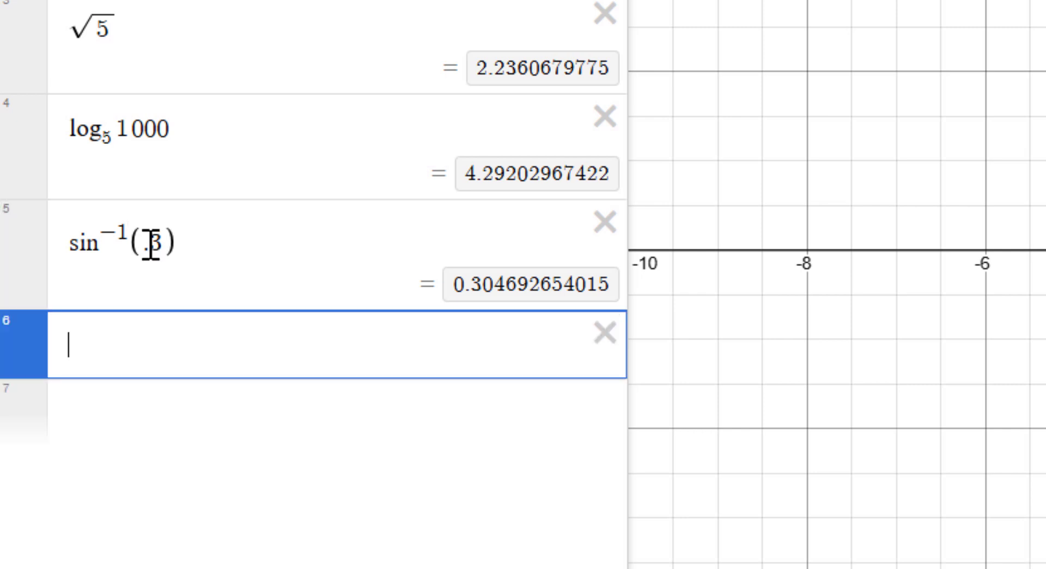
pyautogui.write('arcsi')
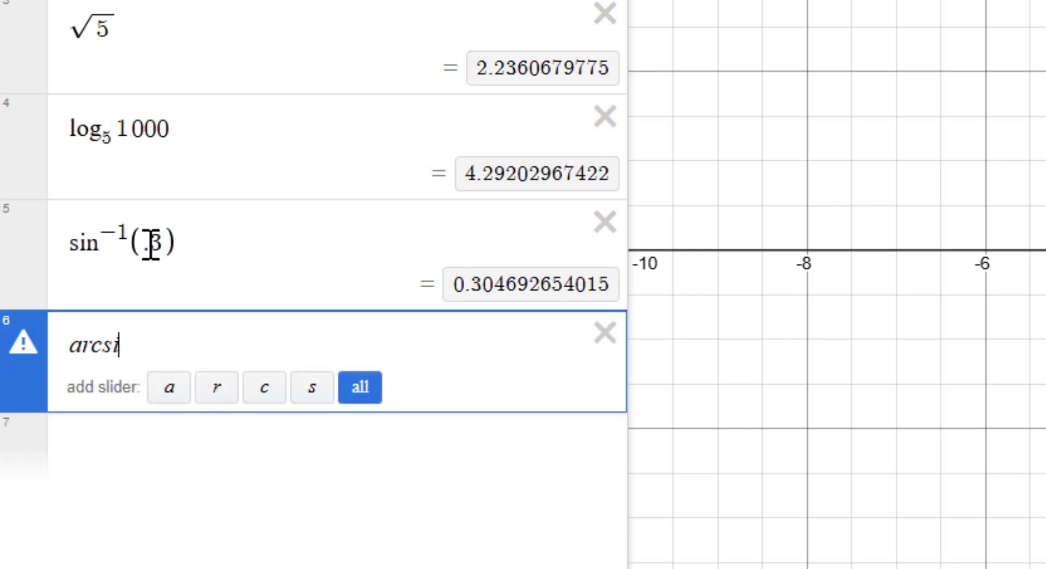
pyautogui.write('n(.3')
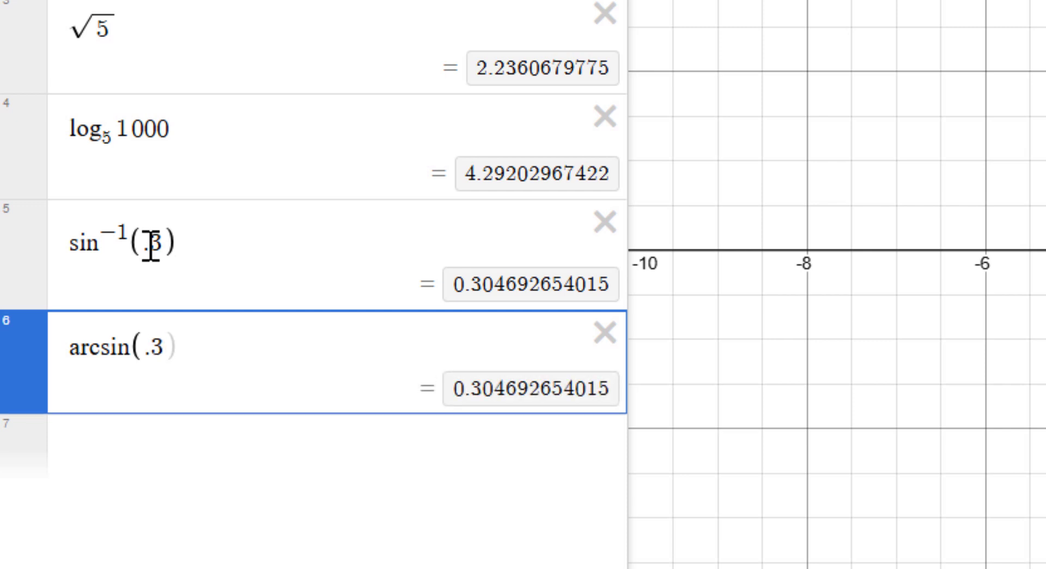
# Step: Add the base-2 logarithm of 15 to the arcsin(.3) expression and finish the line
pyautogui.click(195, 340)
pyautogui.write('+log')
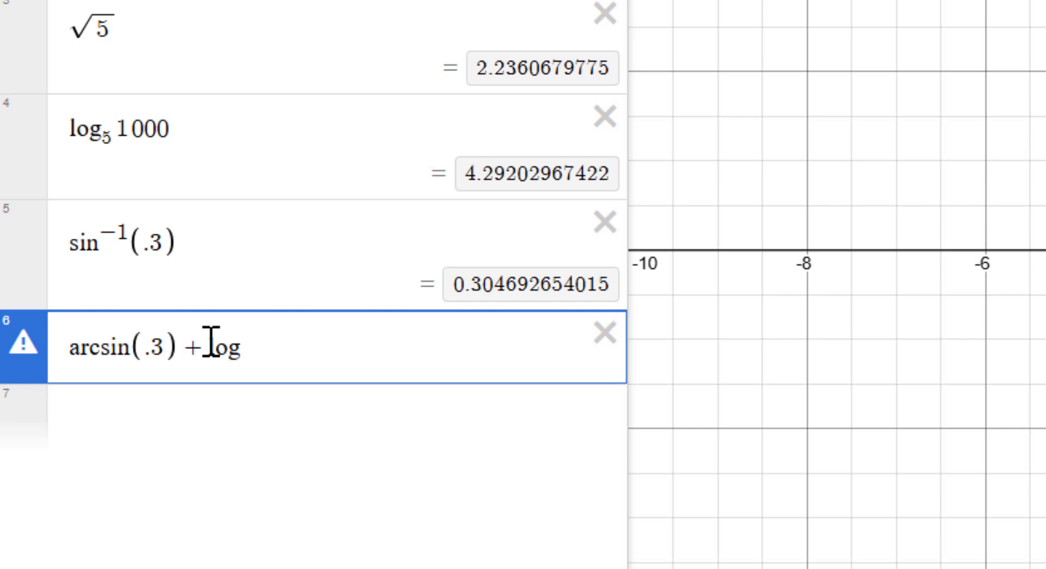
pyautogui.write('_2')
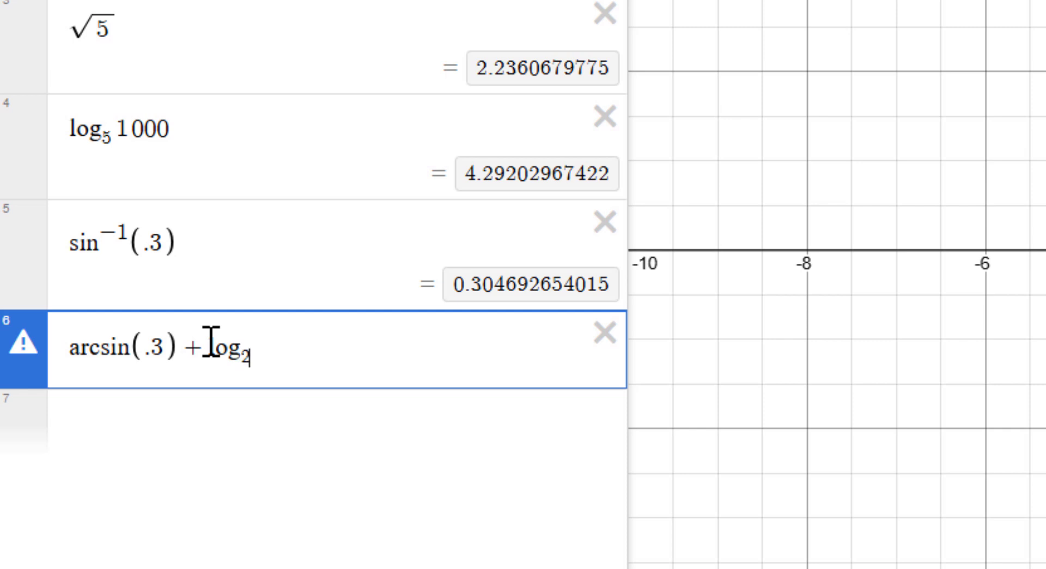
pyautogui.press('Right')
pyautogui.write('15')
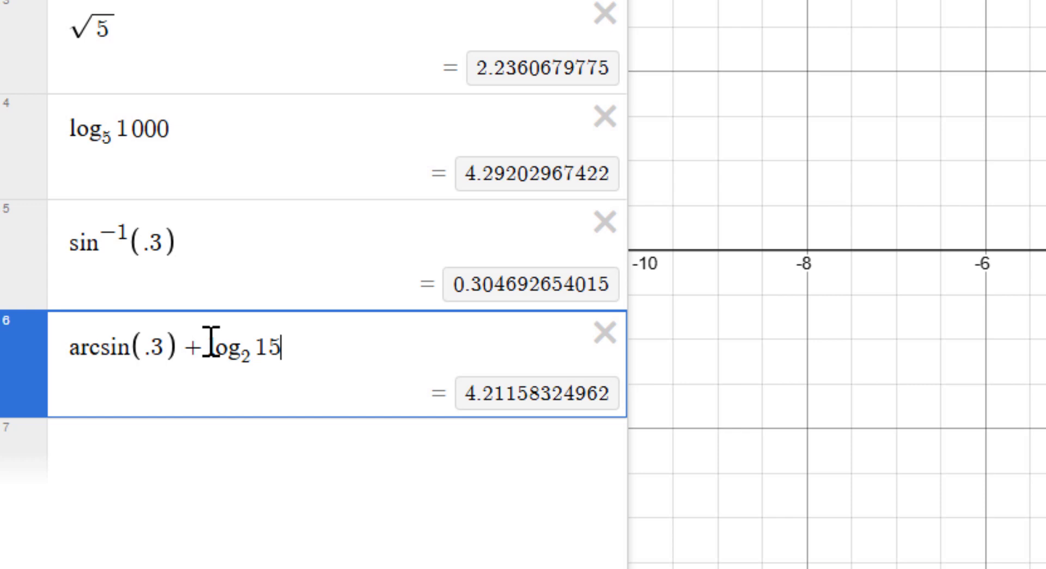
pyautogui.press('Return')
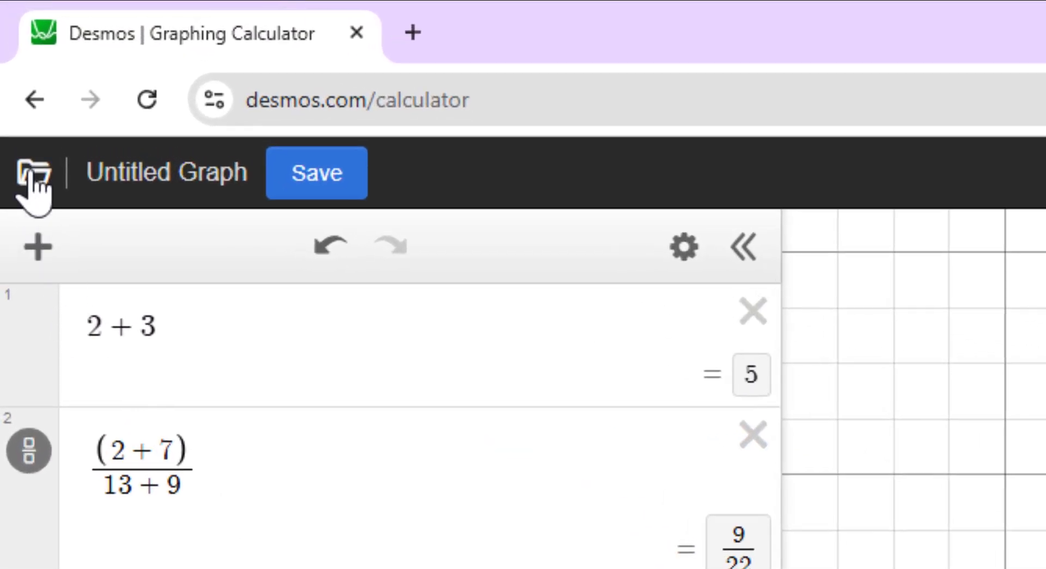
# Step: Start a new blank graph and plot the point (2,3) in the first expression line
pyautogui.click(18, 96)
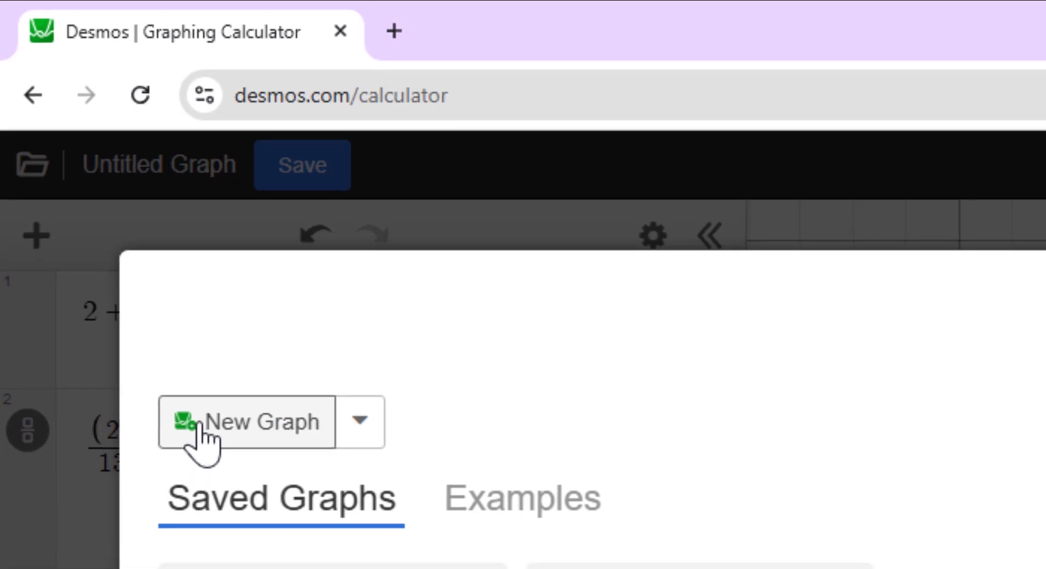
pyautogui.click(218, 441)
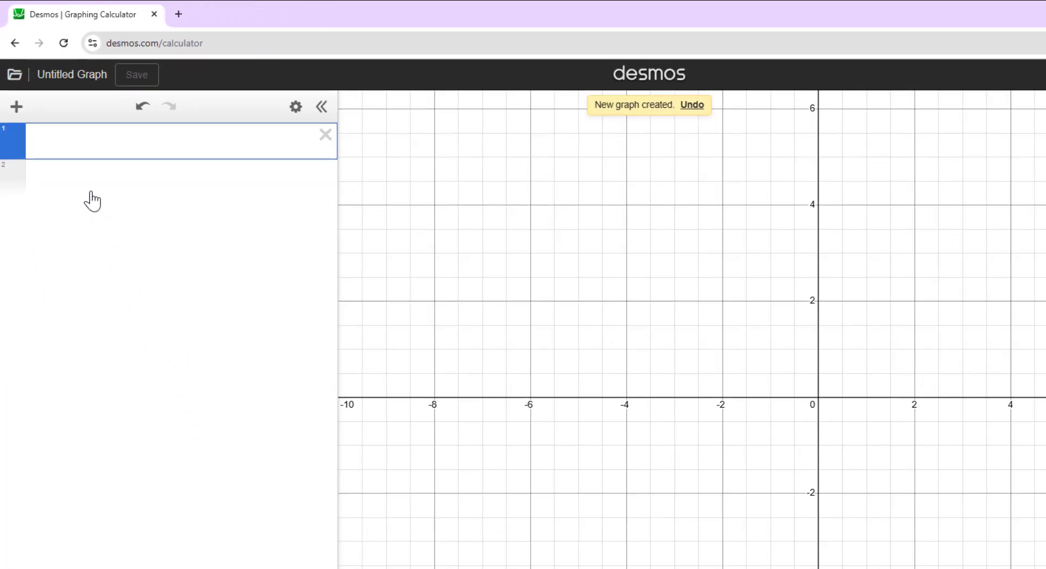
pyautogui.write('(2,3')
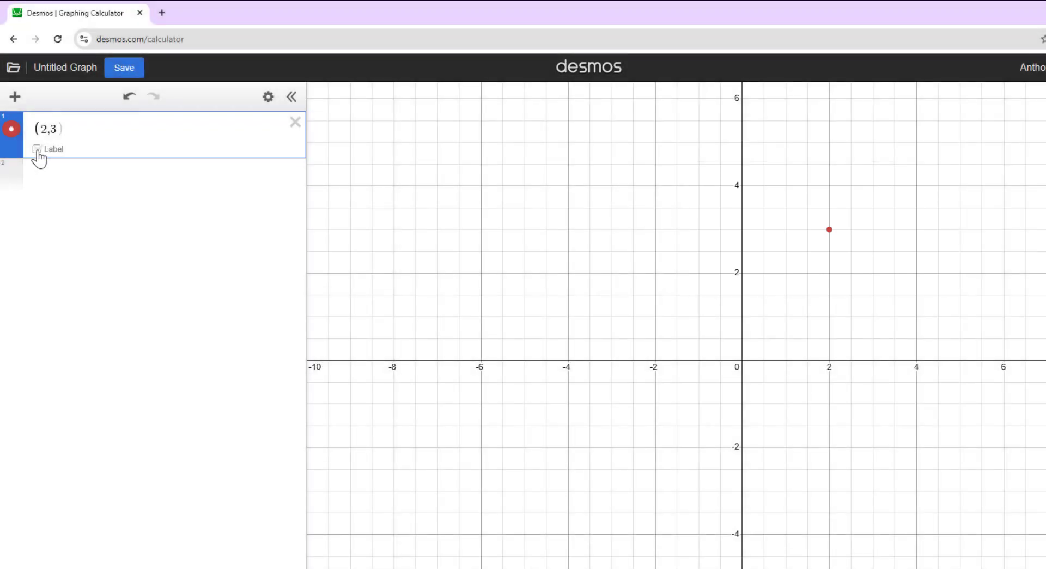
# Step: Turn on the label of the point (2,3) and set its text to A
pyautogui.click(37, 149)
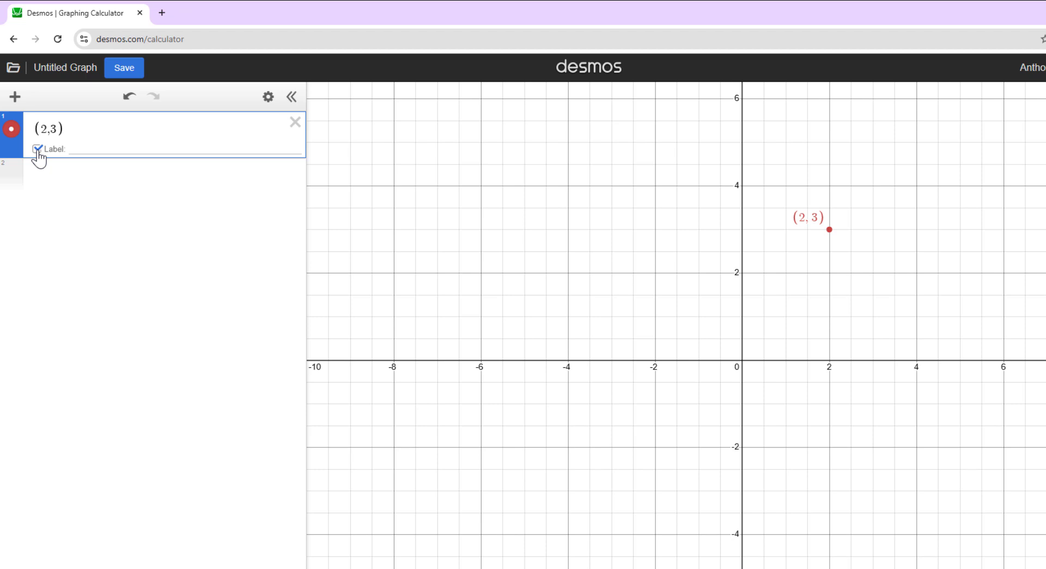
pyautogui.click(84, 146)
pyautogui.write('A')
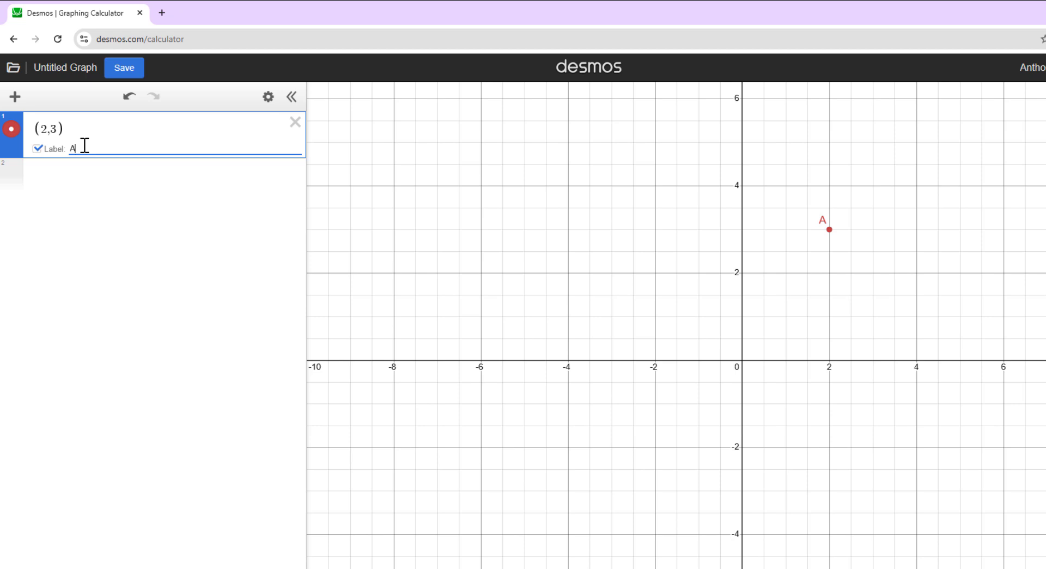
# Step: Change the style of point A to a blue triangle
pyautogui.click(12, 136)
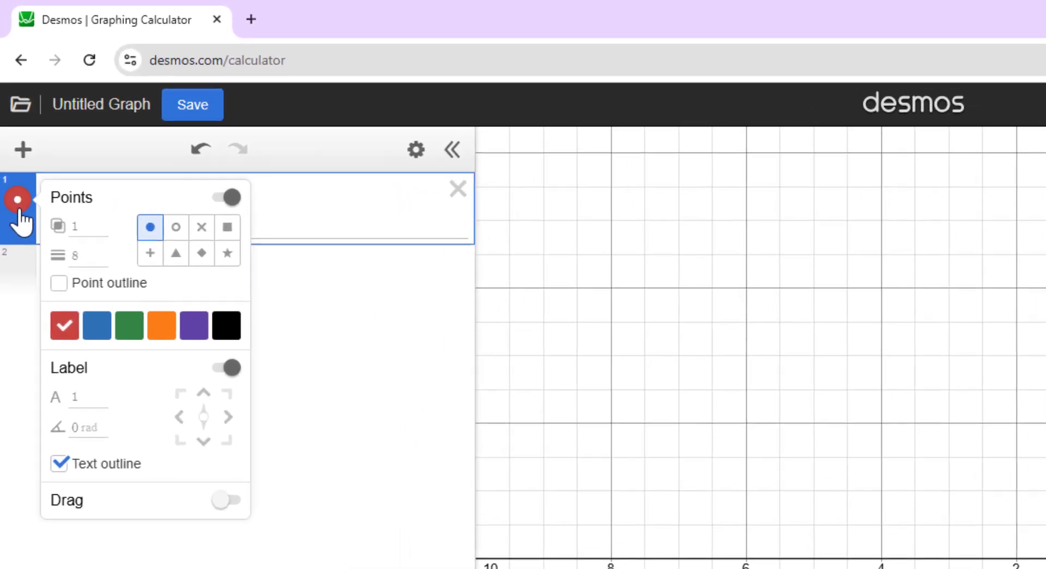
pyautogui.click(176, 252)
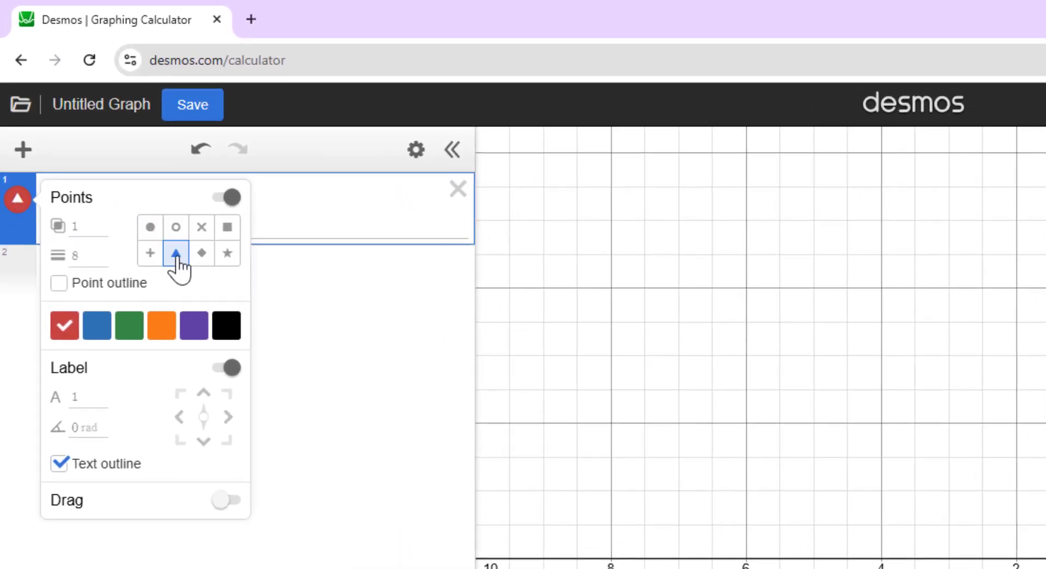
pyautogui.click(103, 326)
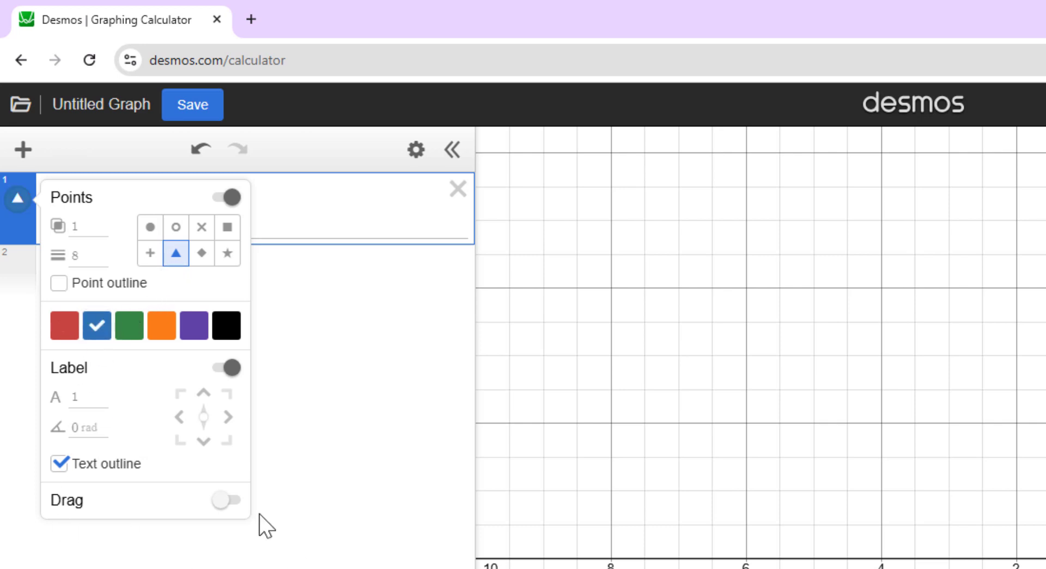
pyautogui.click(302, 391)
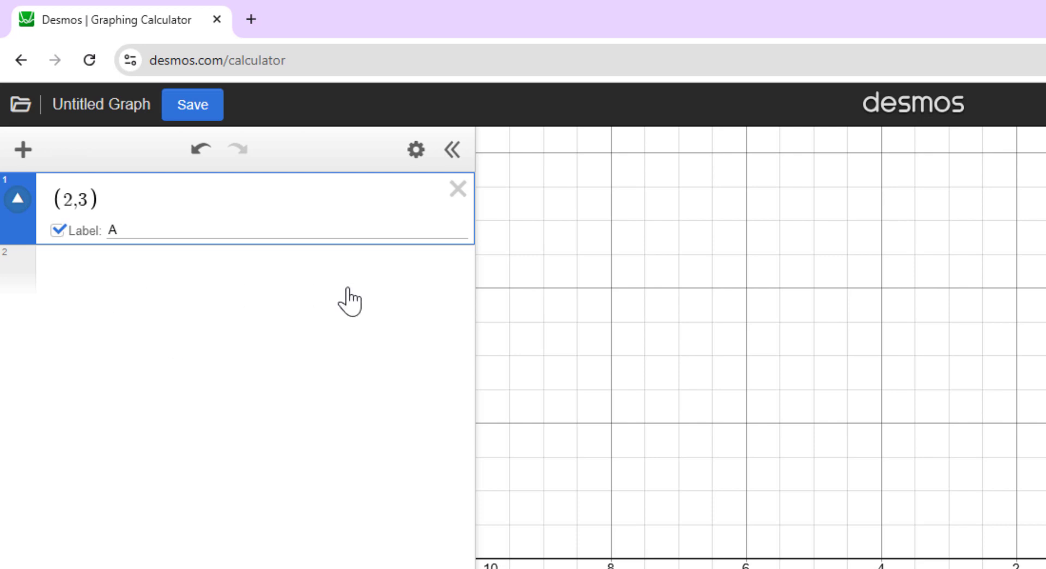
# Step: Plot the point (a,b) in the second expression line, create sliders for both variables, and turn on its label
pyautogui.press('Return')
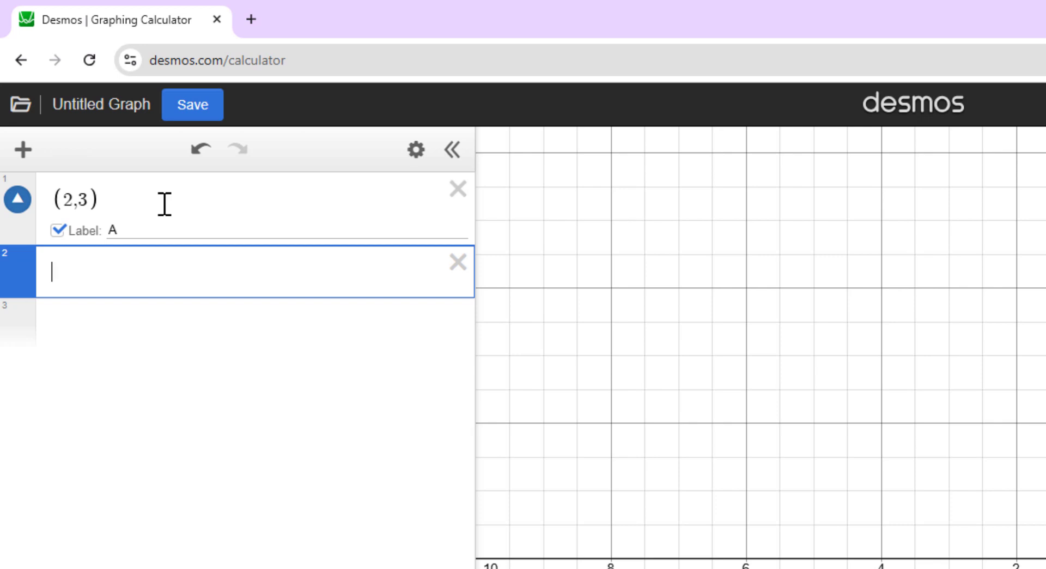
pyautogui.write('(a,b')
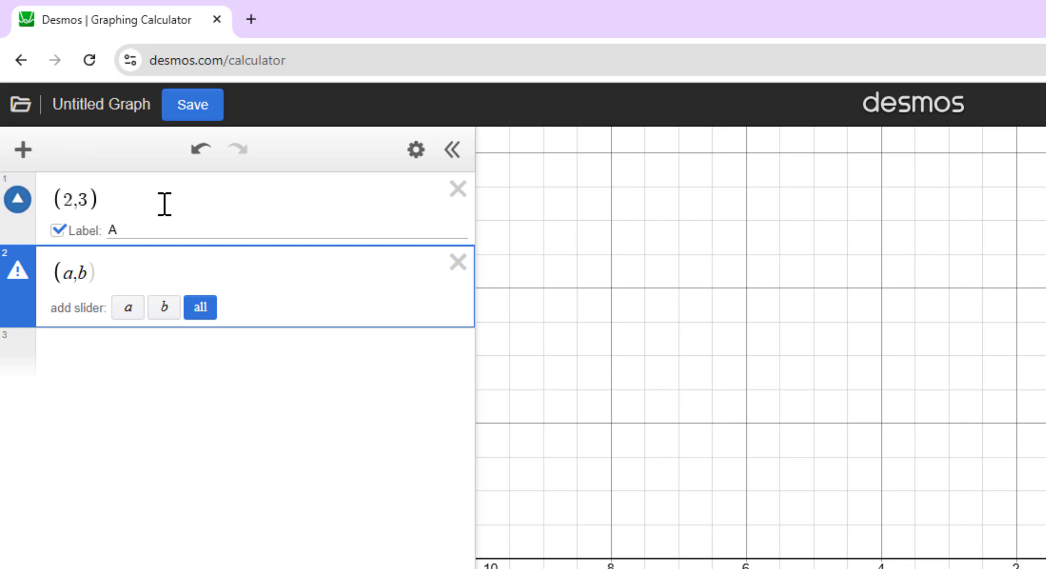
pyautogui.click(200, 308)
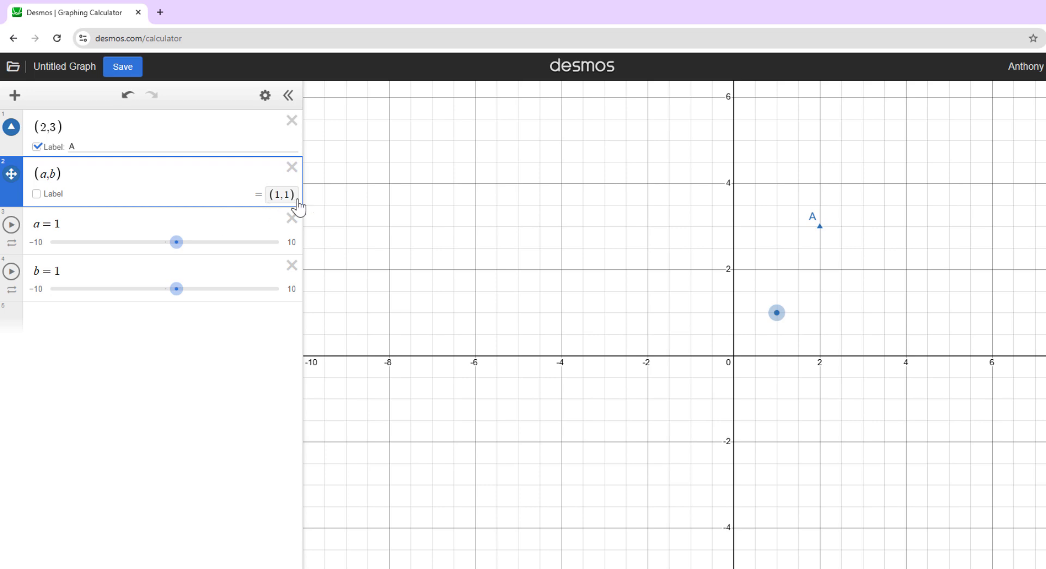
pyautogui.click(37, 193)
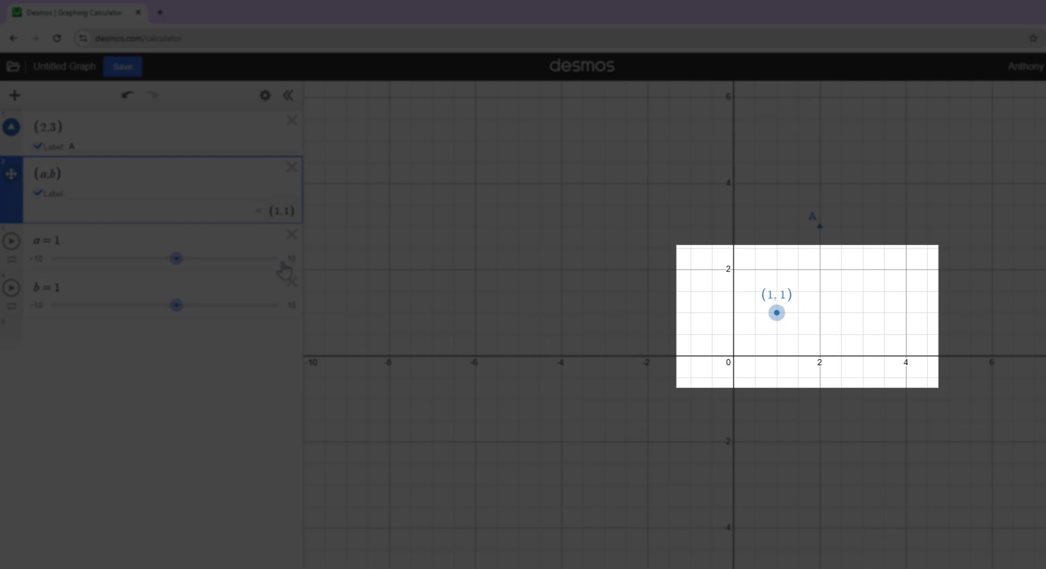
# Step: Move the point (a,b) to (3.7, −3.1) with the sliders and to about (1.18, 1.76) directly on the graph
pyautogui.moveTo(177, 259); pyautogui.dragTo(206, 262)
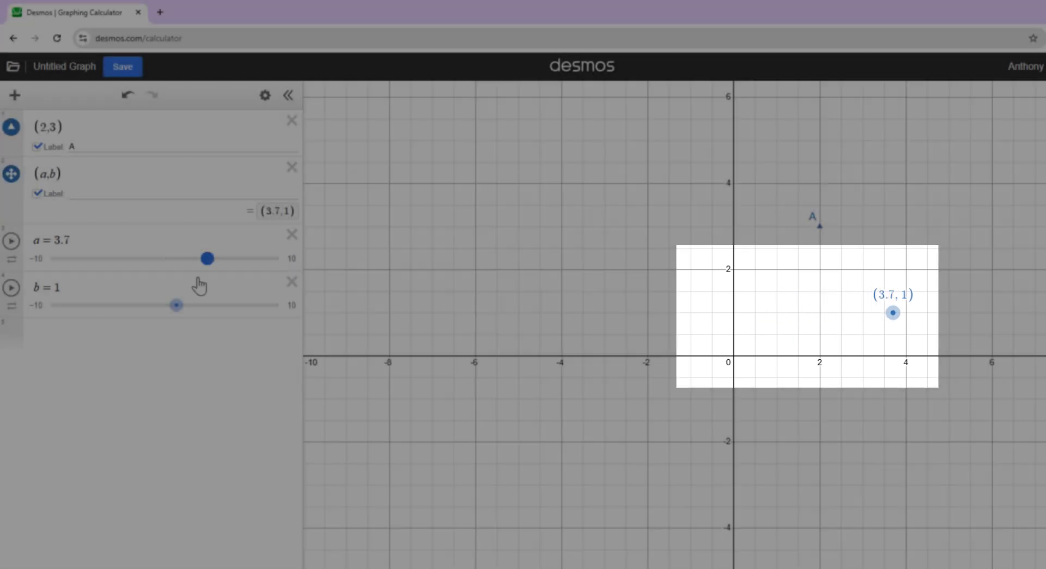
pyautogui.moveTo(176, 305); pyautogui.dragTo(131, 310)
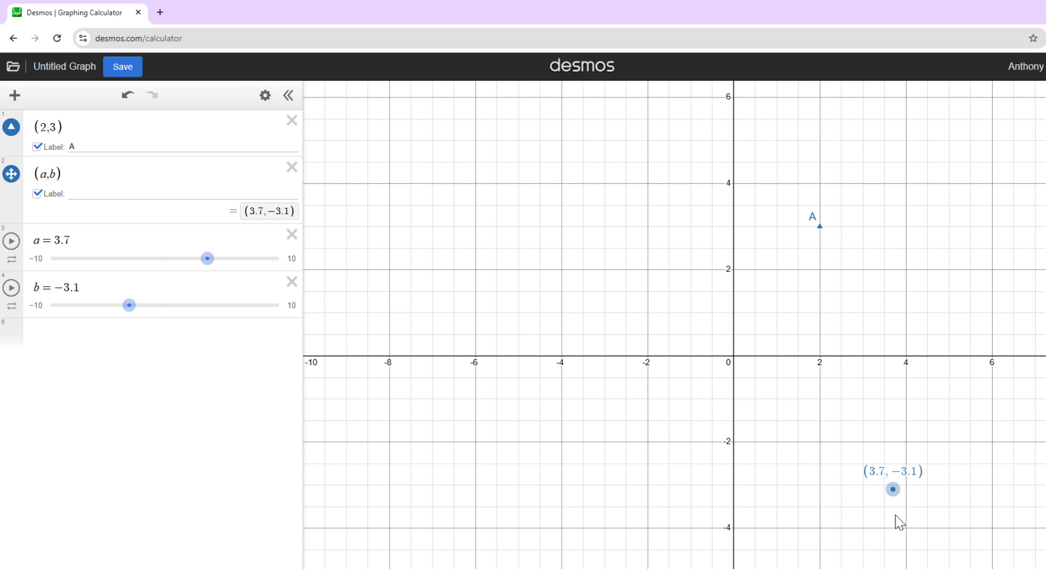
pyautogui.moveTo(892, 489); pyautogui.dragTo(783, 282)
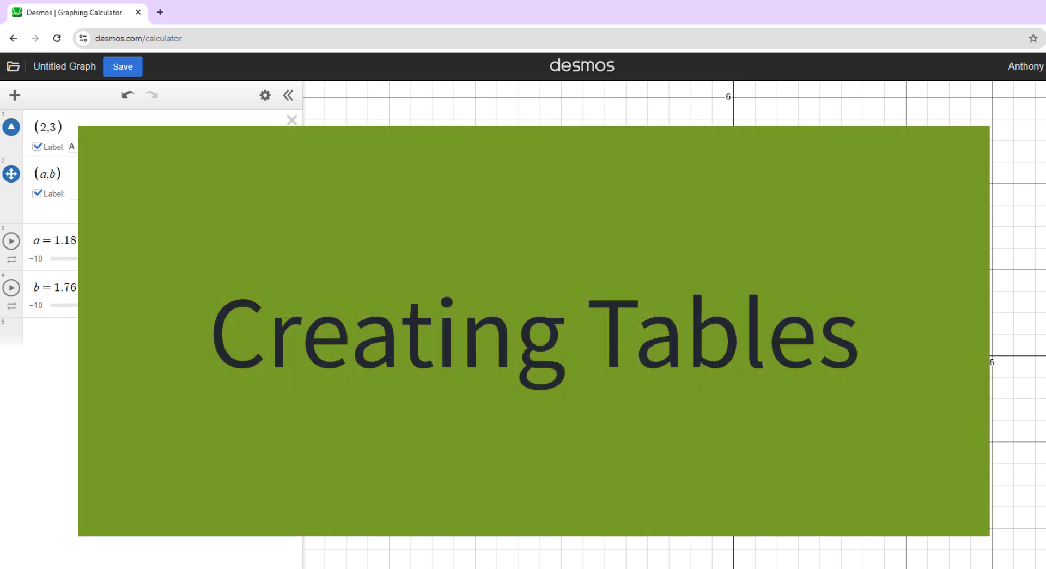
# Step: Start a new blank graph and add a table with the points (1,2), (3,5), (6,0), (8,−1), (9,−2) and (10,0)
pyautogui.click(13, 66)
pyautogui.click(109, 178)
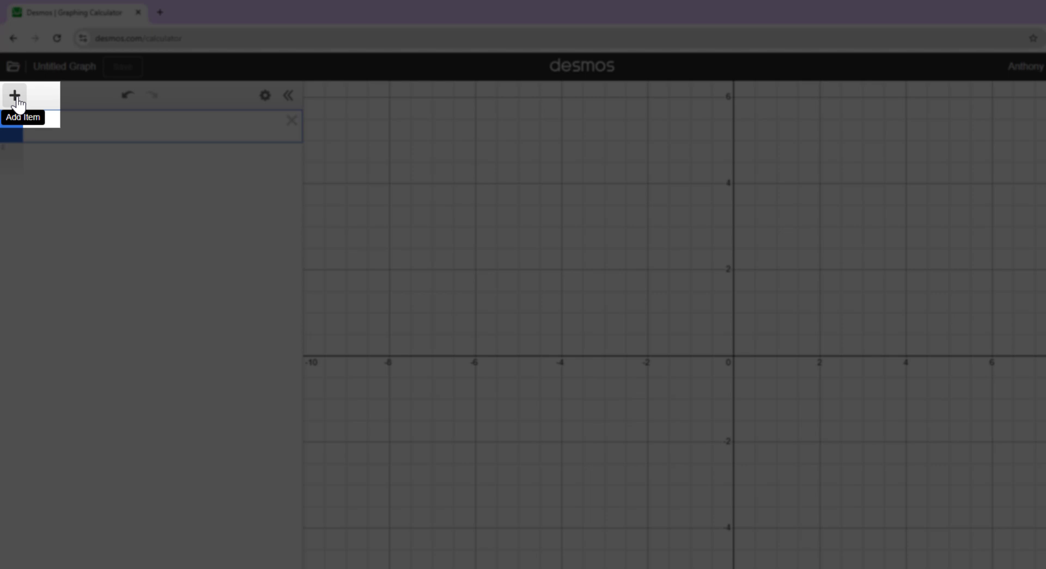
pyautogui.click(15, 97)
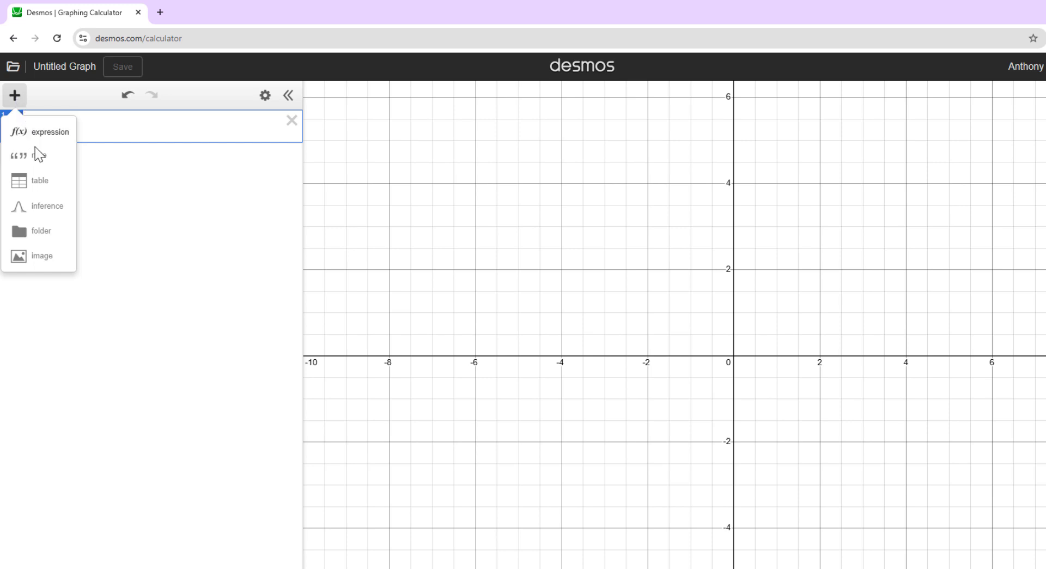
pyautogui.click(39, 187)
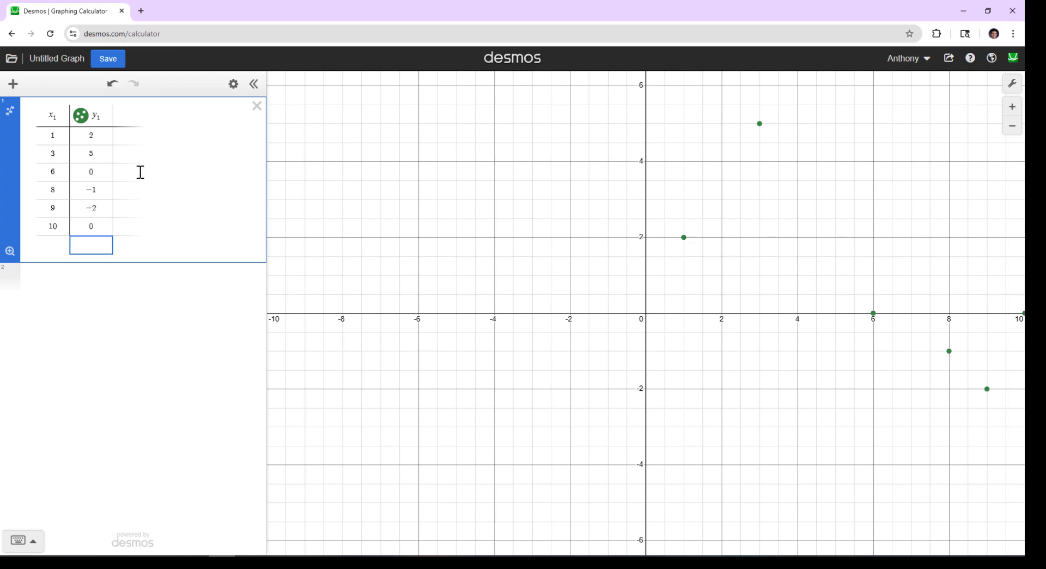
# Step: Hide and show the y₁ points again, and add a third table column that calculates y₁²
pyautogui.click(80, 115)
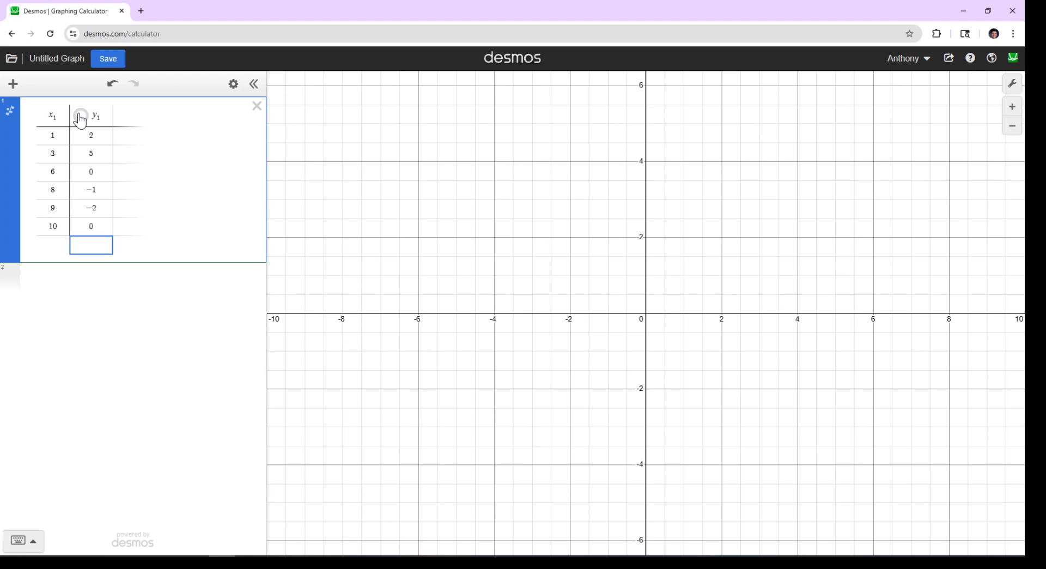
pyautogui.click(80, 116)
pyautogui.click(126, 115)
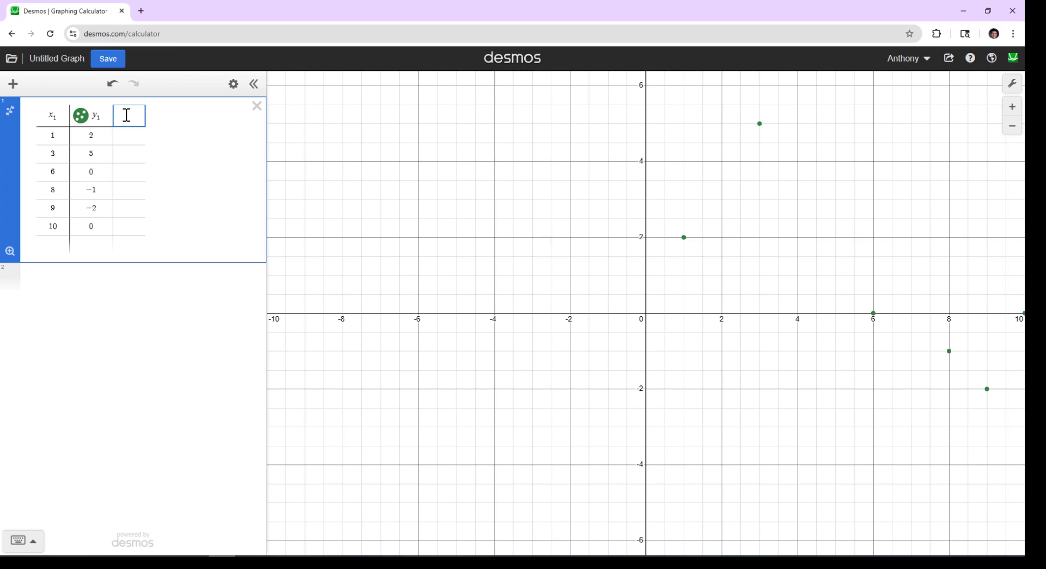
pyautogui.write('y1')
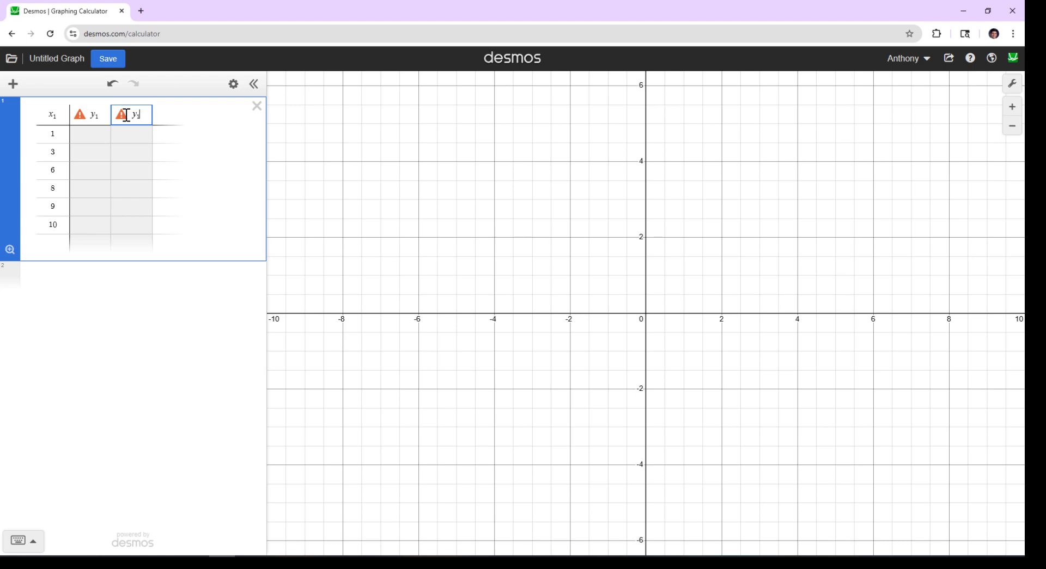
pyautogui.write('^2')
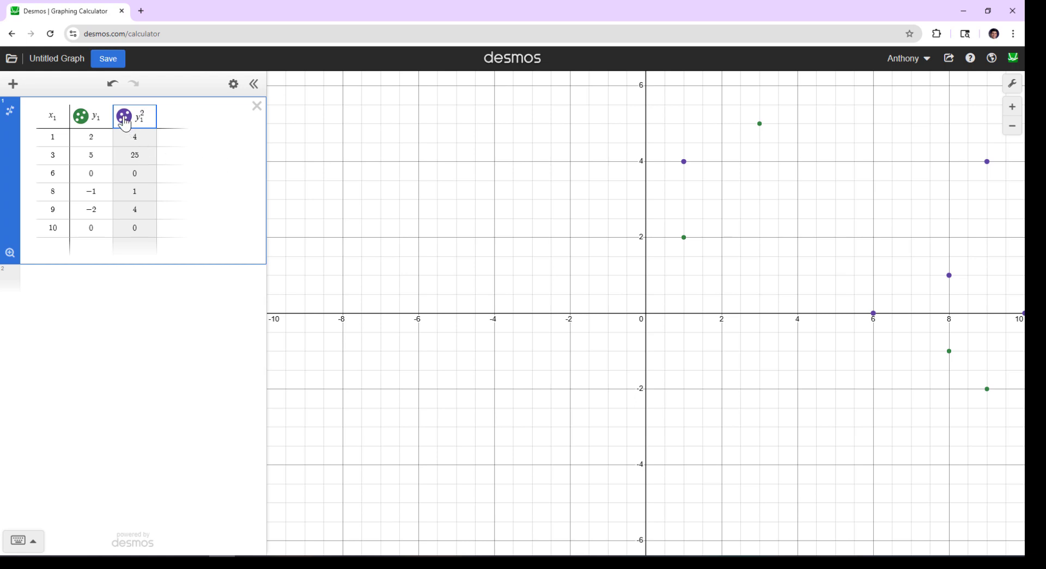
# Step: Turn on connecting lines and dragging in all directions for the points of the y₁ column
pyautogui.click(80, 116)
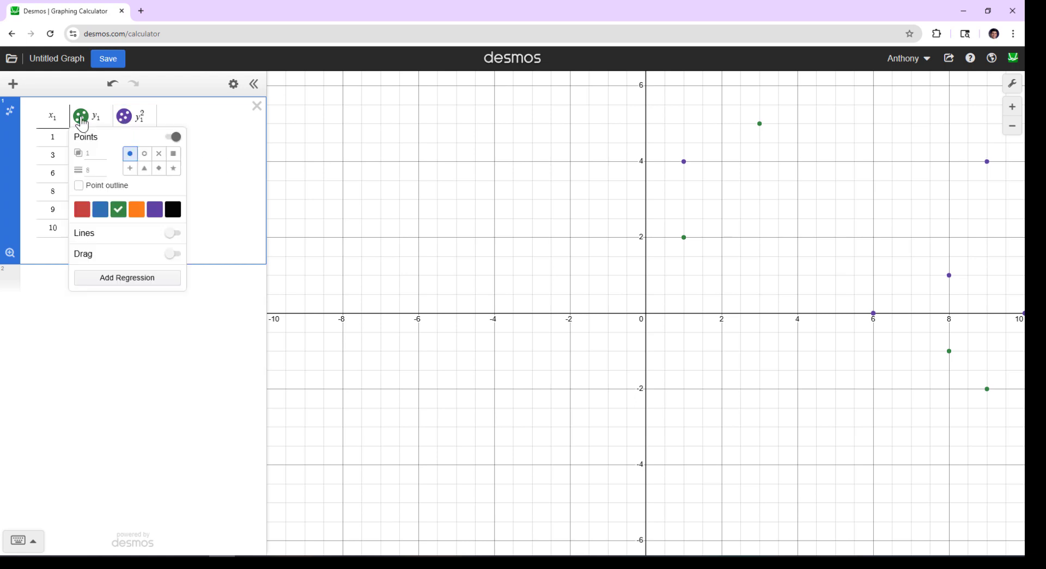
pyautogui.click(174, 235)
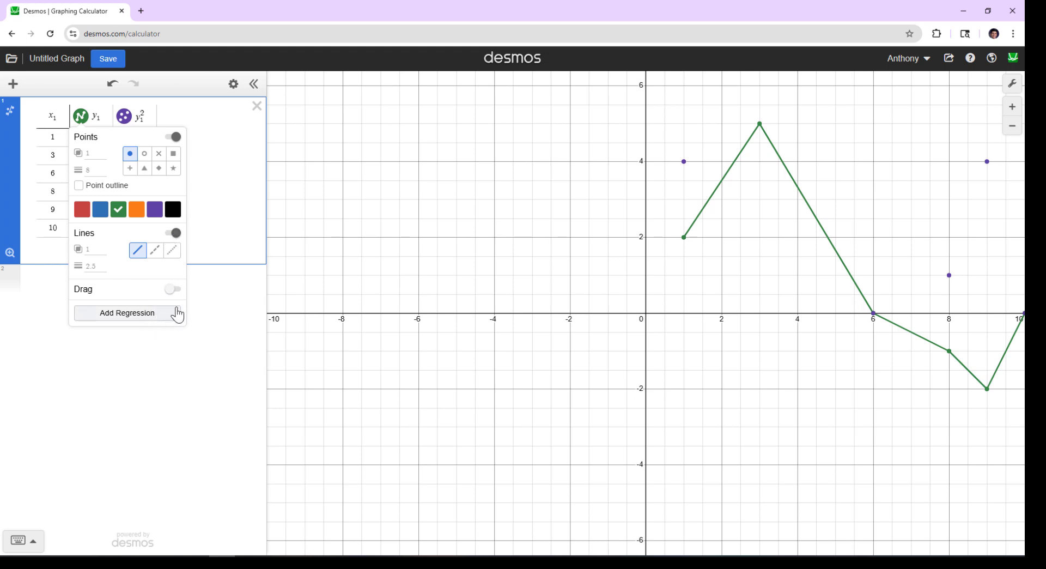
pyautogui.click(175, 291)
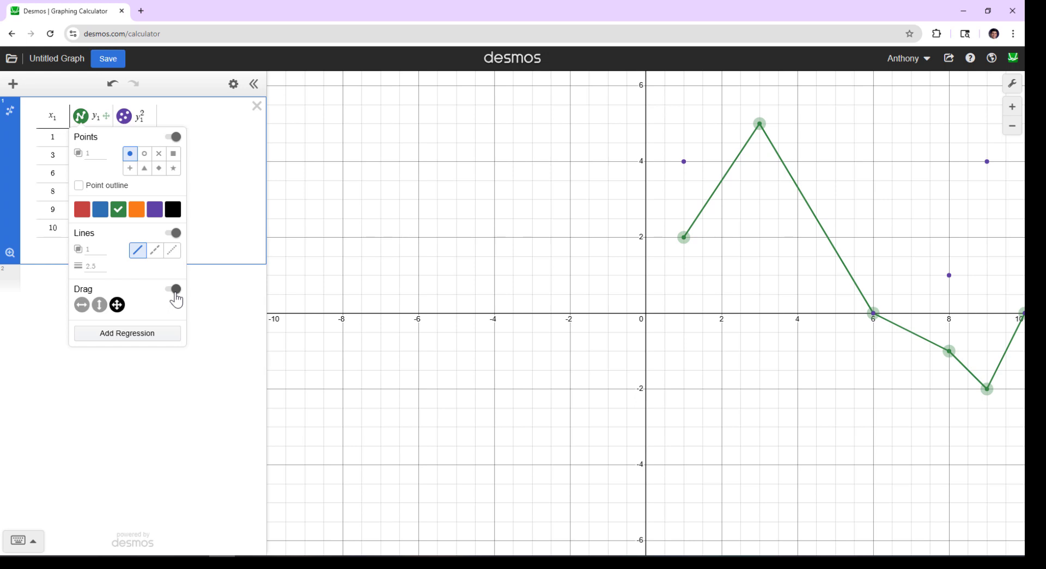
pyautogui.click(230, 231)
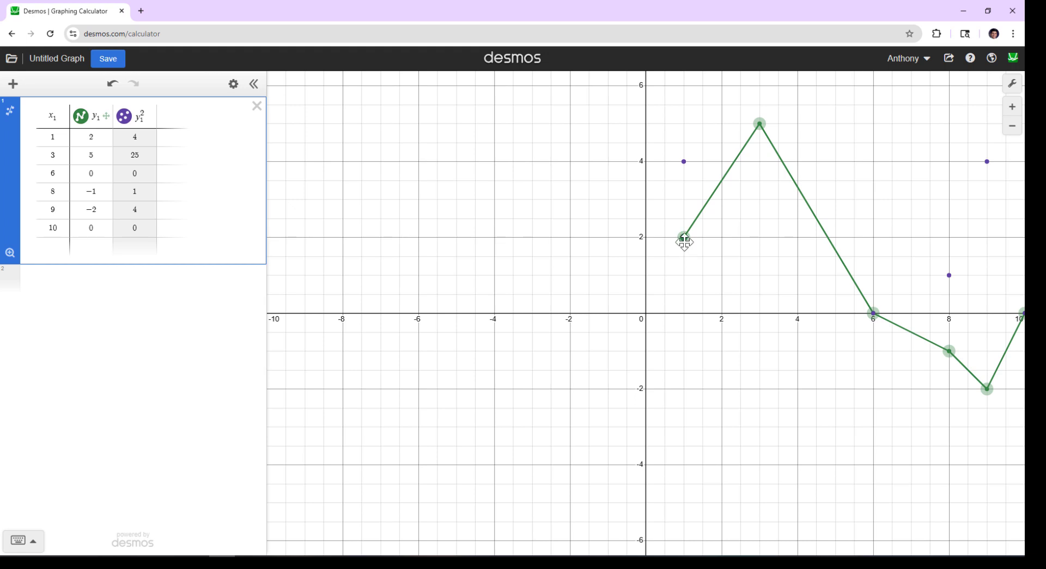
# Step: Move the first y₁ point on the graph from (1,2) to about (1.23, 1.58)
pyautogui.moveTo(684, 239)
pyautogui.mouseDown()
pyautogui.moveTo(664, 259)
pyautogui.moveTo(693, 252)
pyautogui.mouseUp()
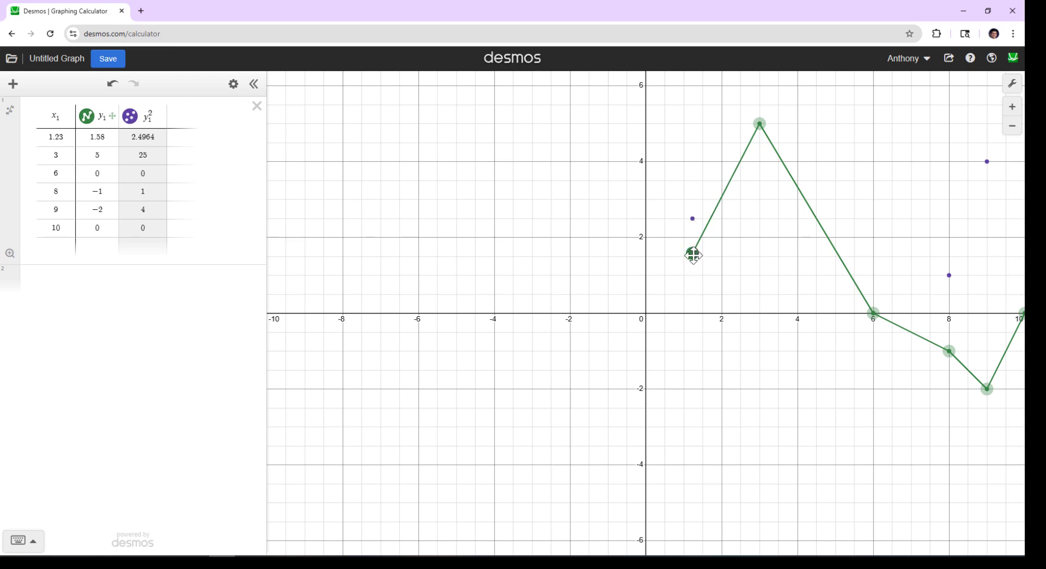
# Step: Move the first y₁ point on the graph to about (−1.69, 2.23) and back to about (0.99, 1.31)
pyautogui.moveTo(692, 253); pyautogui.dragTo(562, 226)
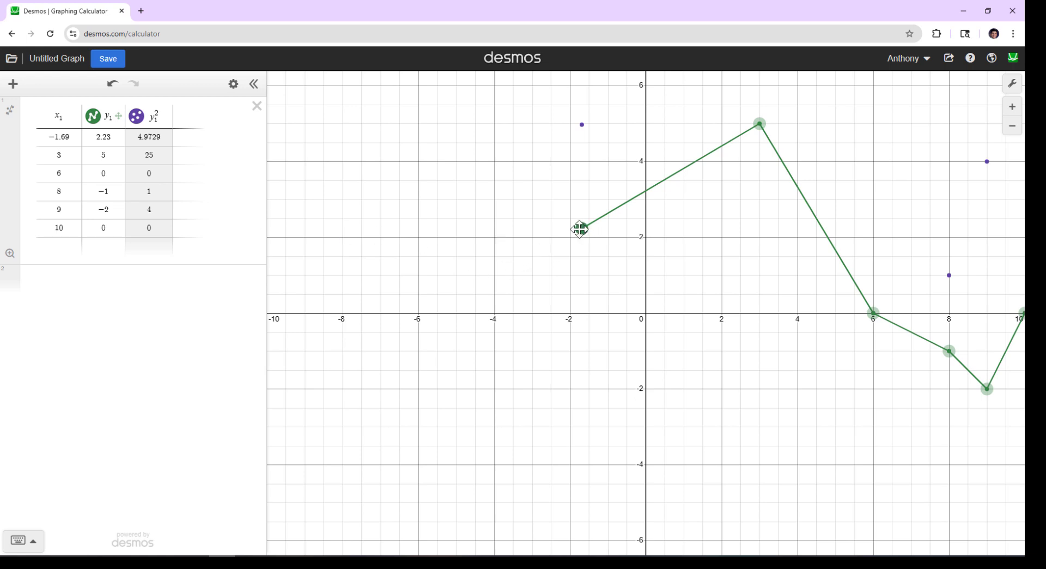
pyautogui.moveTo(579, 229); pyautogui.dragTo(682, 264)
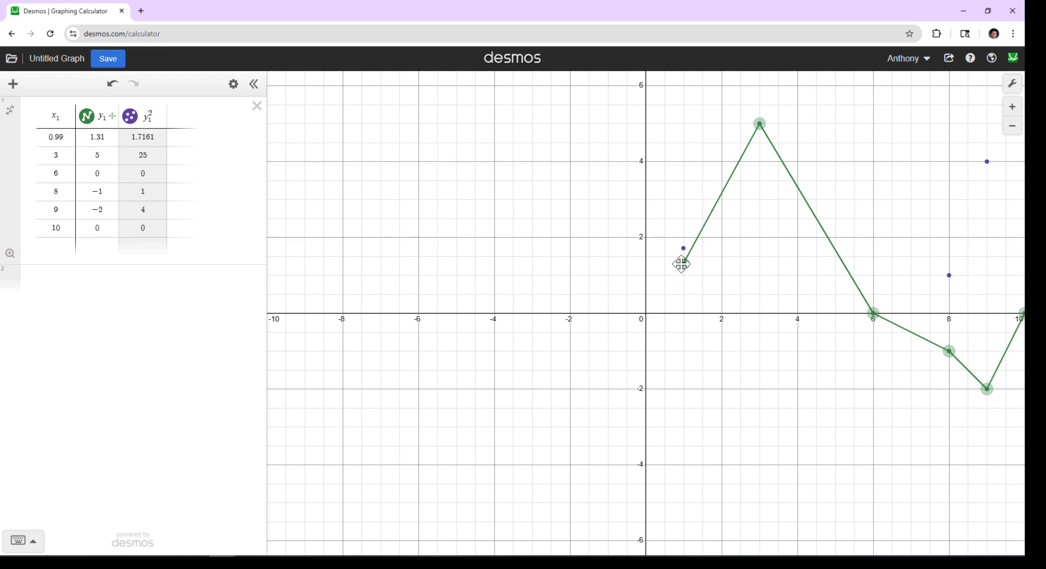
# Step: Define the lists X = [1,2,3] and Y = [−2,4,5] in new expression lines below the table
pyautogui.click(128, 291)
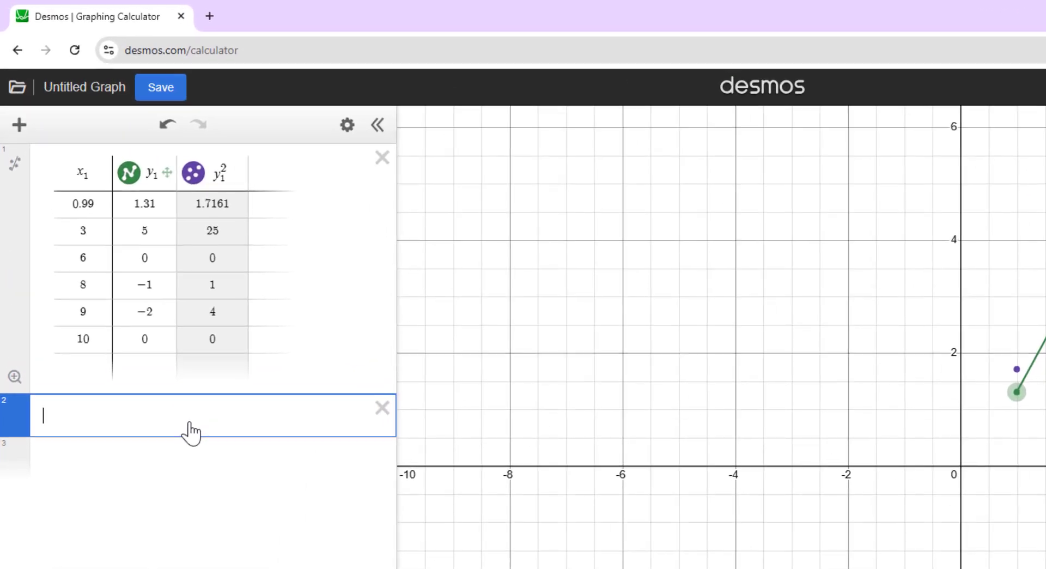
pyautogui.write('x')
pyautogui.write('=[')
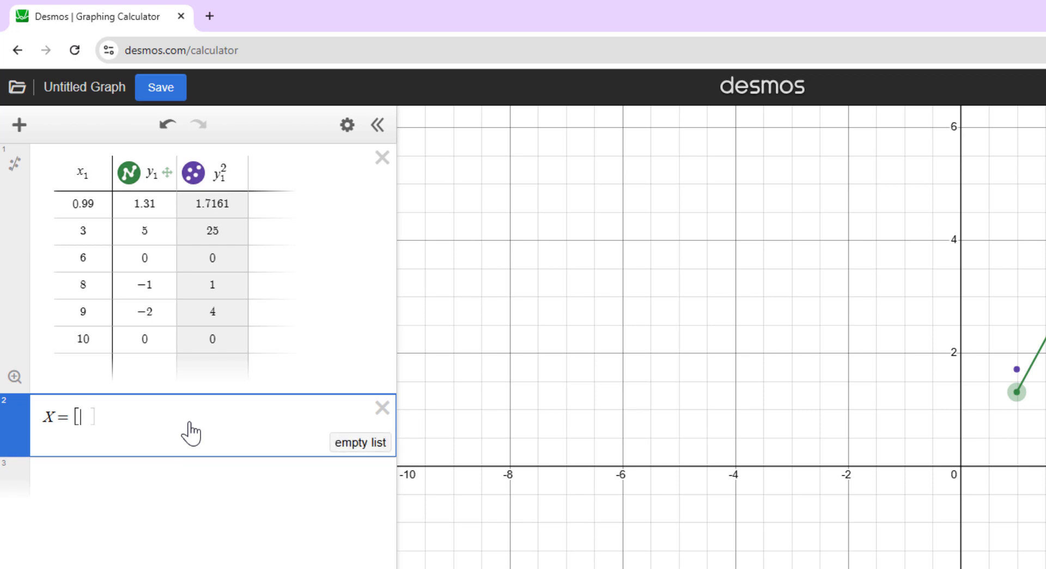
pyautogui.write('1,2')
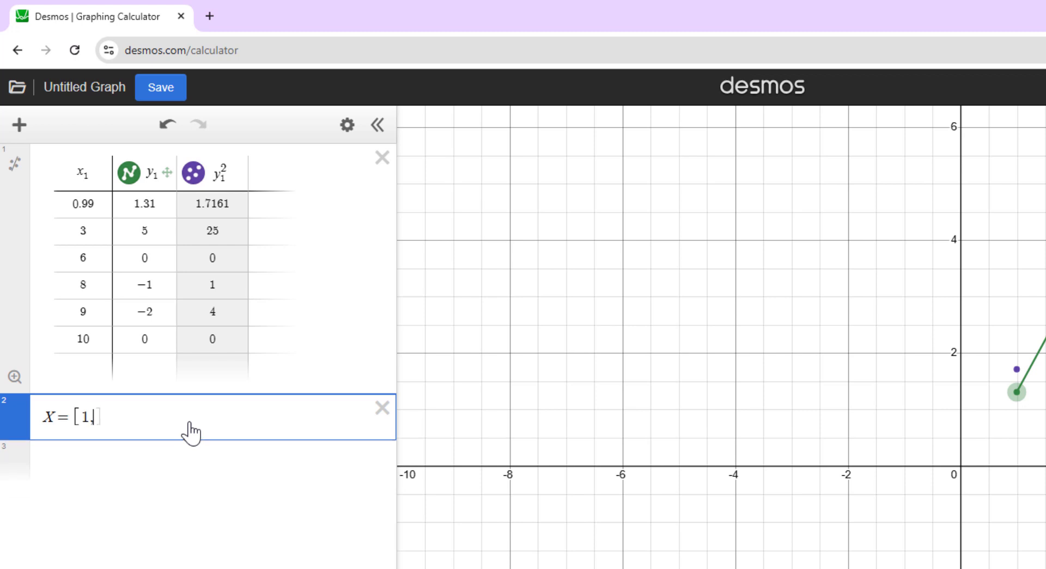
pyautogui.write(',3]')
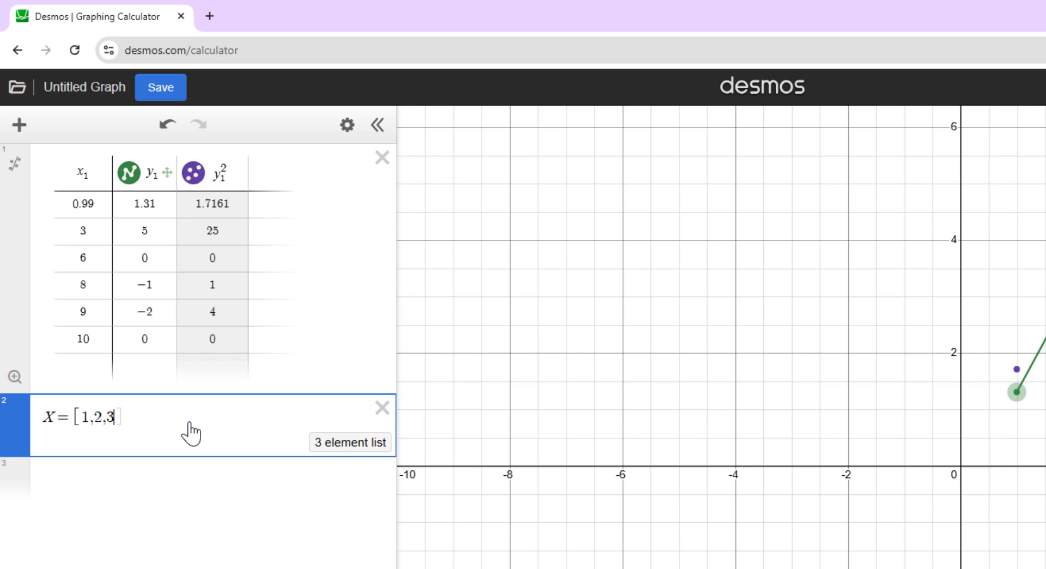
pyautogui.press('Return')
pyautogui.write('Y')
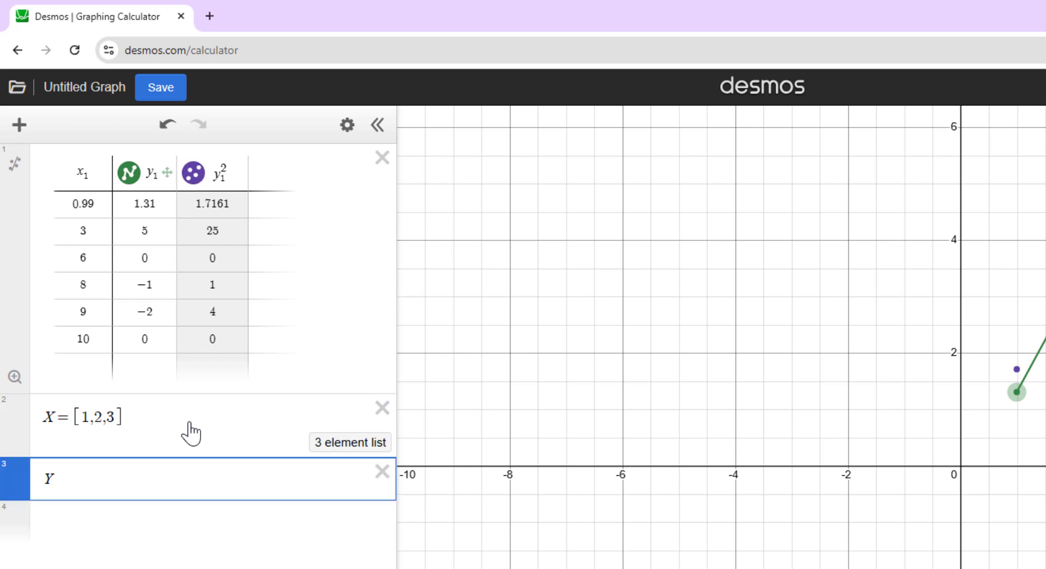
pyautogui.write('=[-')
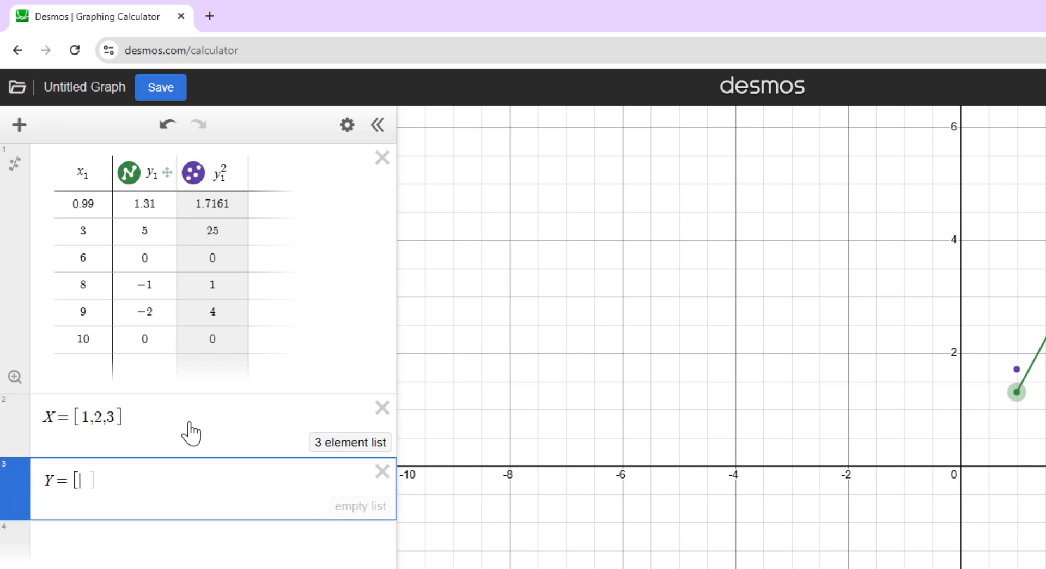
pyautogui.write('2,4,5')
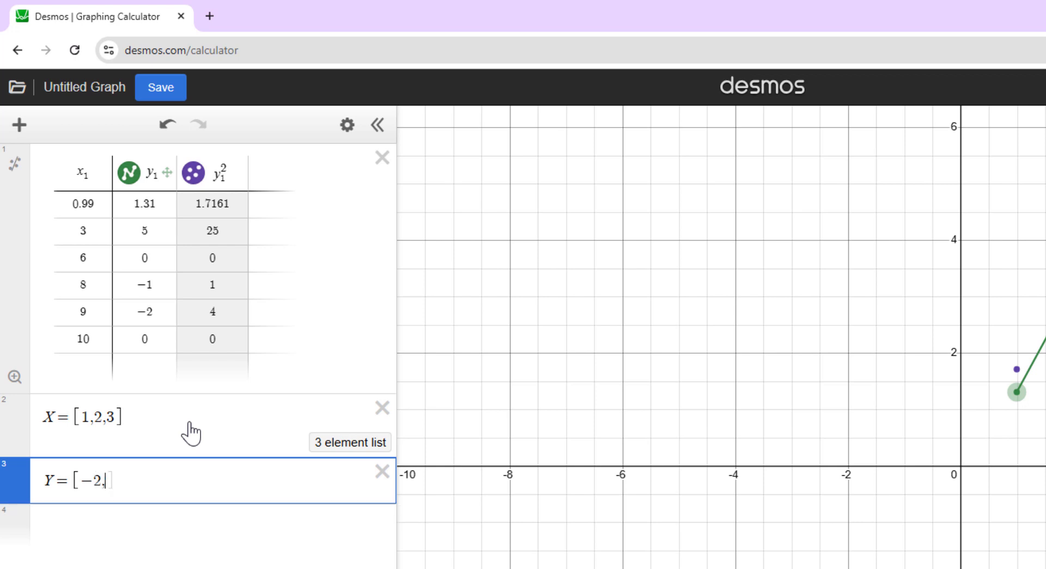
pyautogui.press('Return')
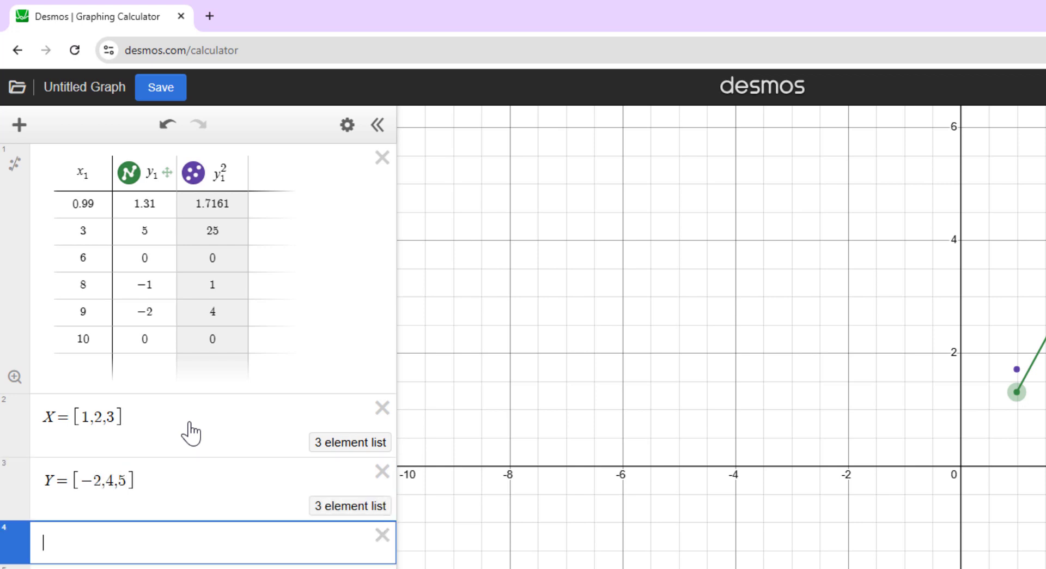
# Step: Add a second table below the lists and use X and Y as its column headings
pyautogui.click(19, 125)
pyautogui.click(54, 237)
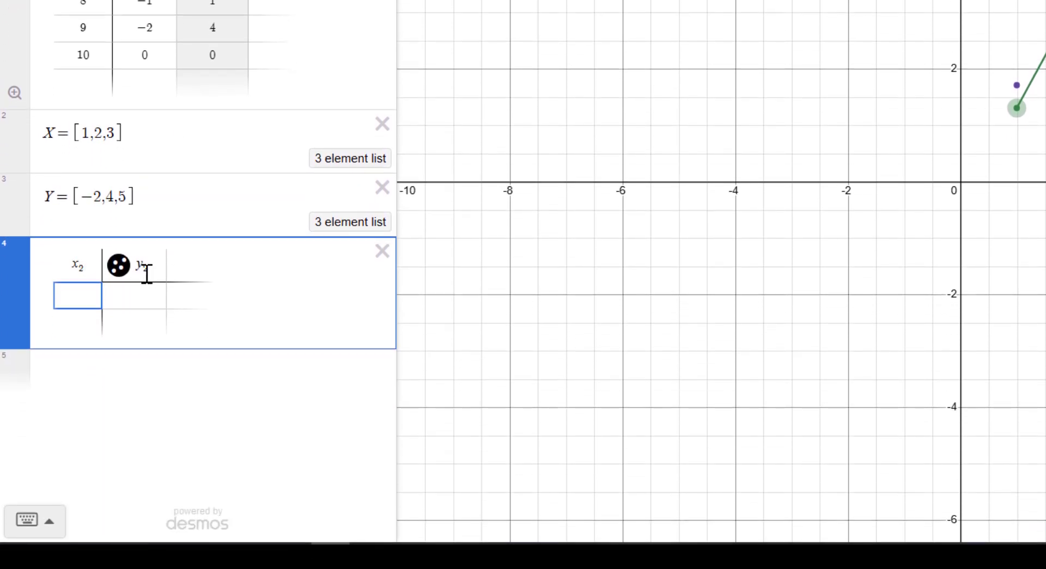
pyautogui.click(85, 265)
pyautogui.moveTo(85, 265); pyautogui.dragTo(71, 262)
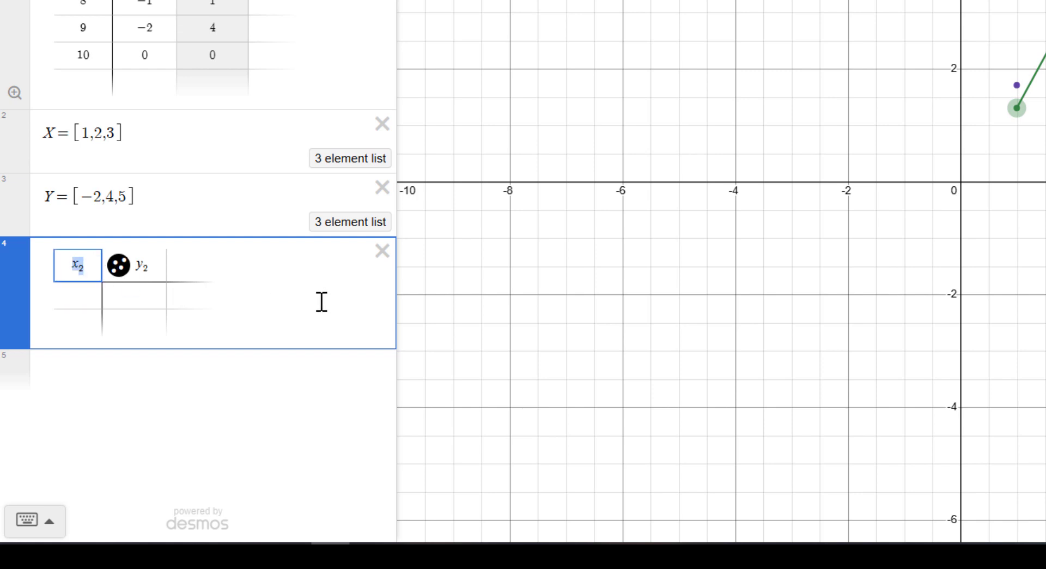
pyautogui.write('X')
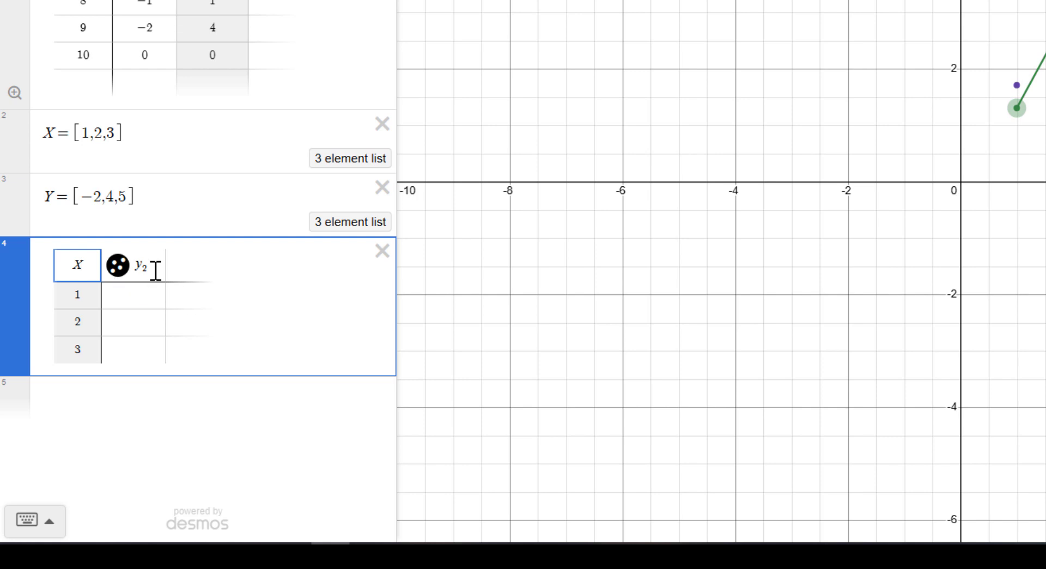
pyautogui.moveTo(155, 270); pyautogui.dragTo(135, 265)
pyautogui.write('Y')
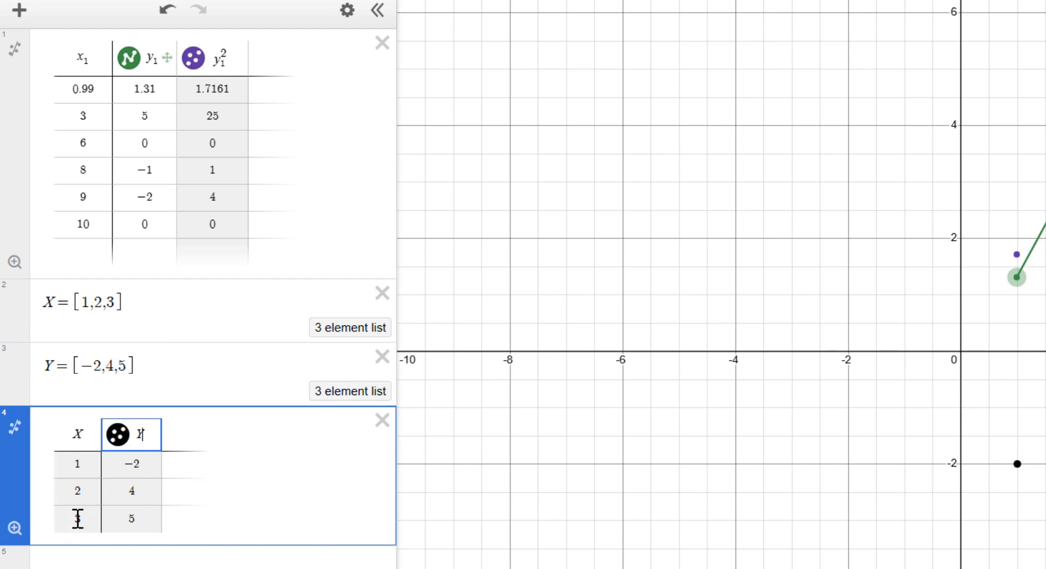
# Step: Change the second element of list X to 2.5
pyautogui.click(100, 303)
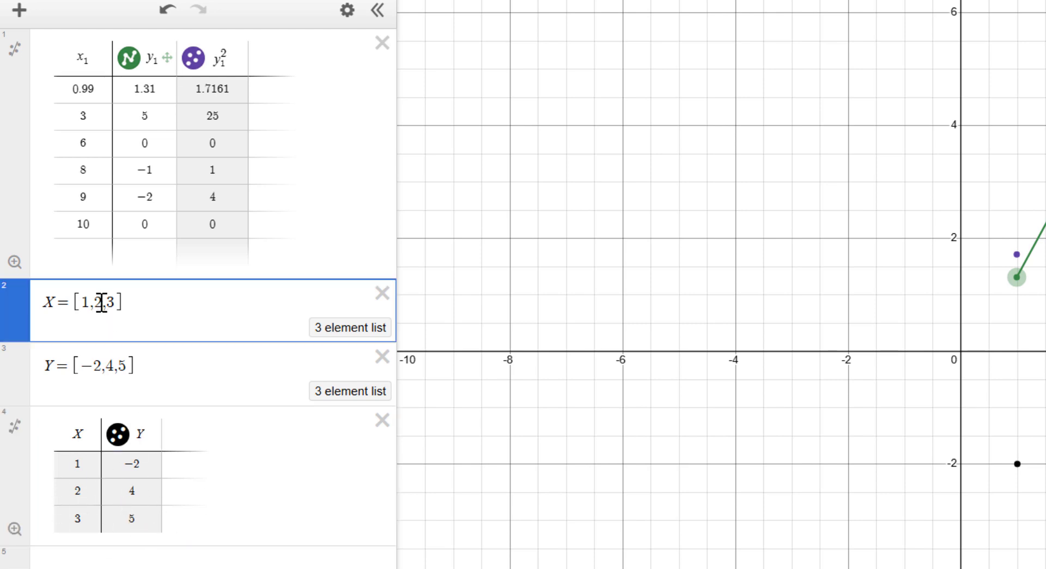
pyautogui.doubleClick(101, 303)
pyautogui.press('Right')
pyautogui.write('.5')
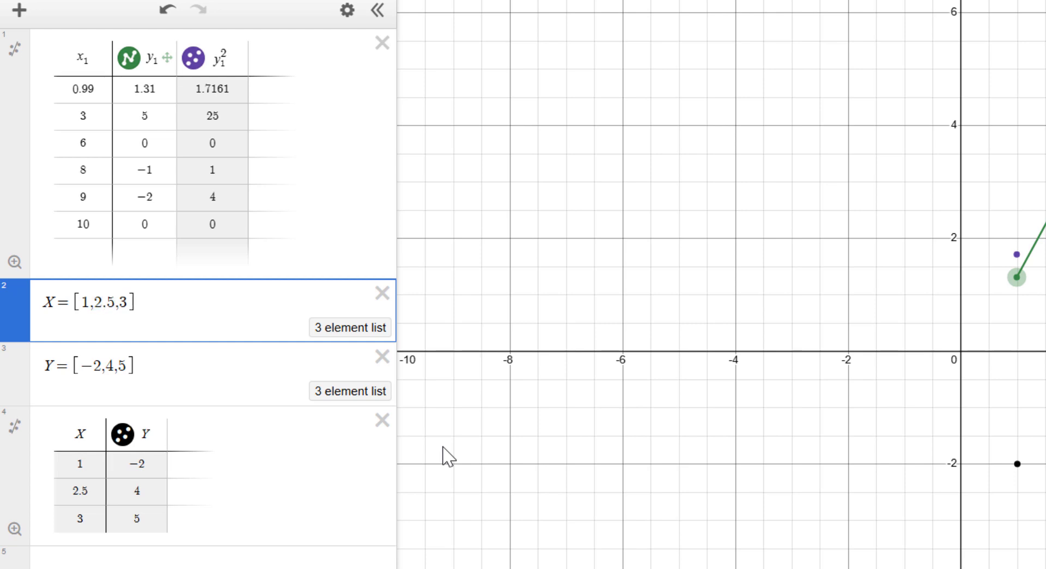
pyautogui.press('Return')
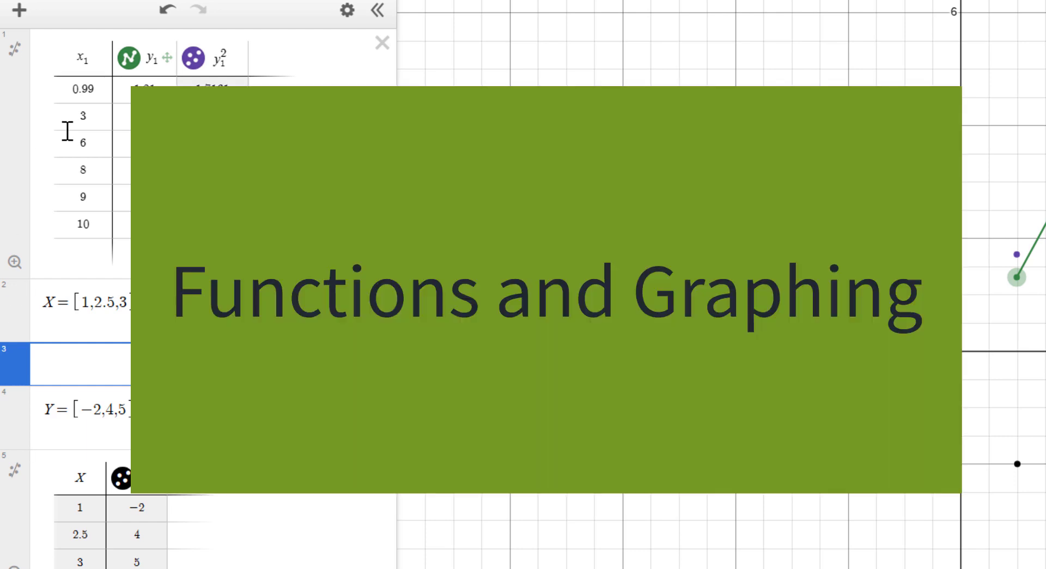
# Step: Plot f(x) = x² in a new blank graph, and hide and show its curve
pyautogui.click(18, 0)
pyautogui.click(125, 120)
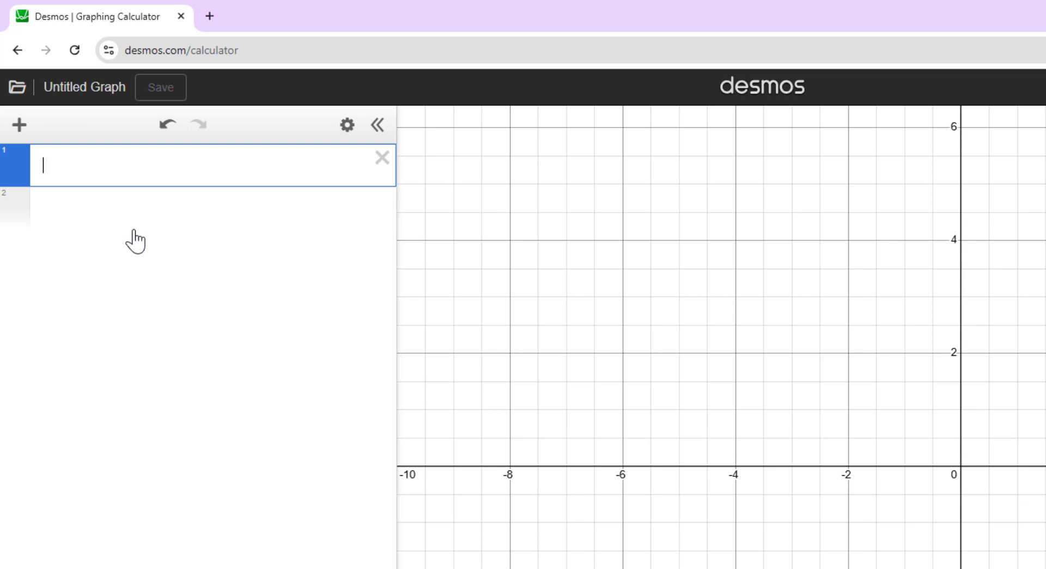
pyautogui.write('f(x)')
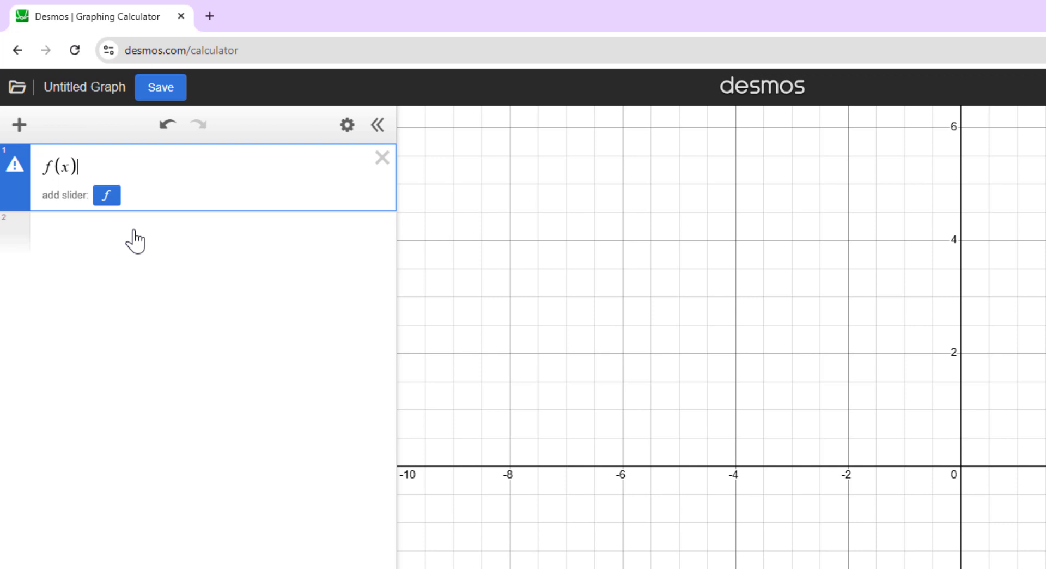
pyautogui.write('=')
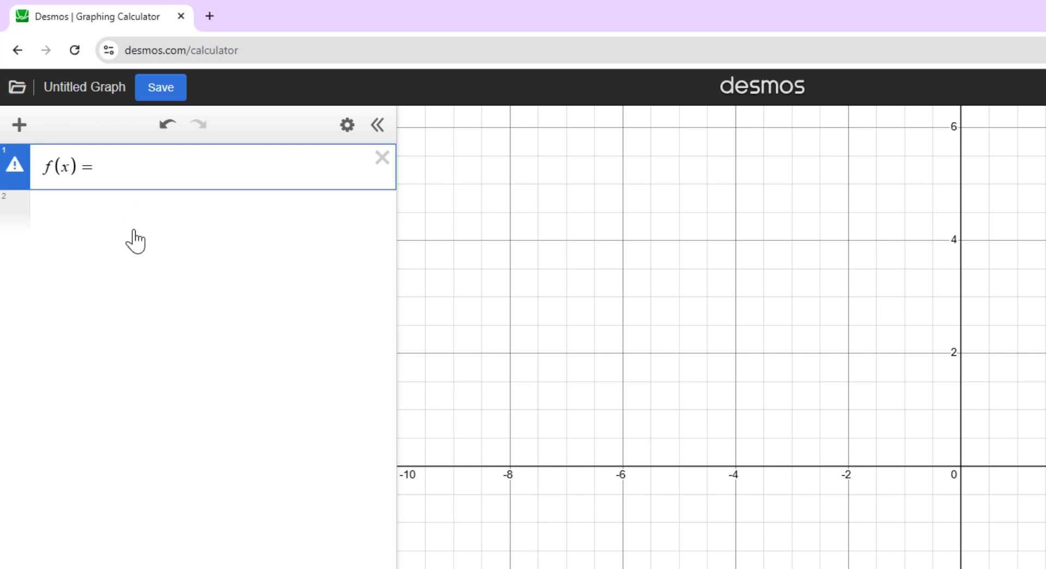
pyautogui.write('x^2')
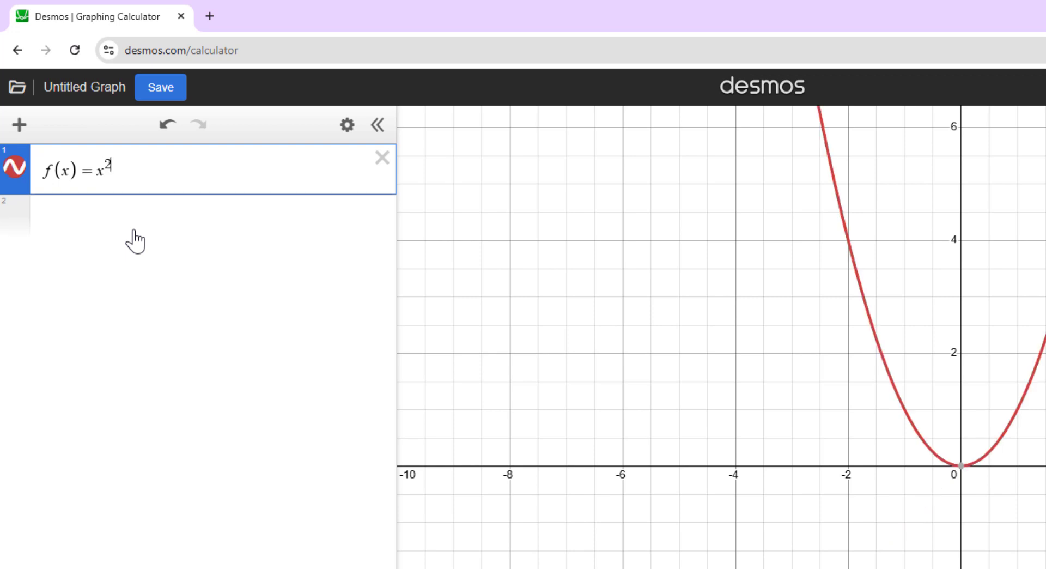
pyautogui.click(18, 170)
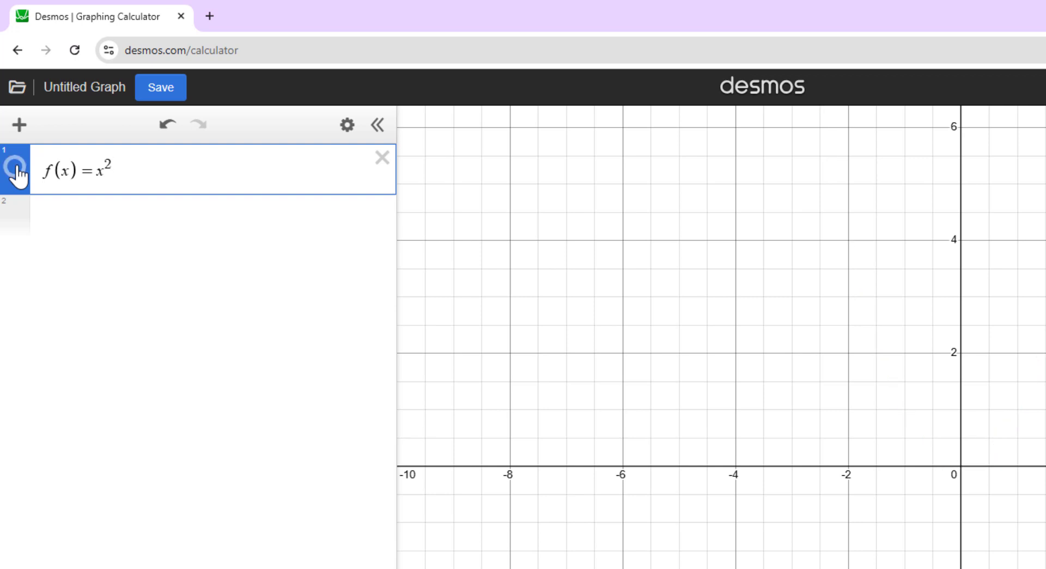
pyautogui.click(18, 170)
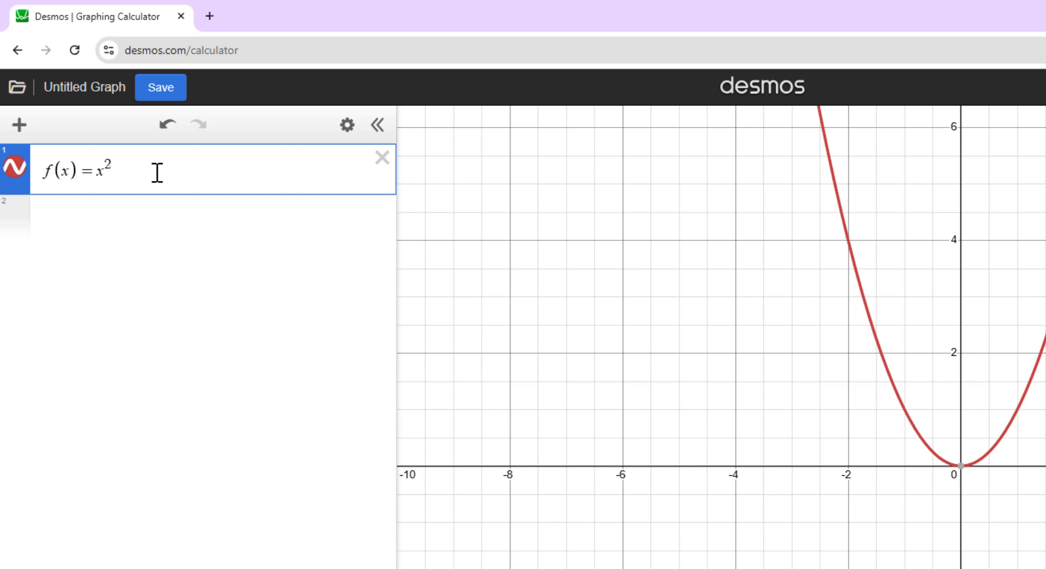
# Step: Extend the function to f(x) = x² + a with a slider for a, and set a to 1.7
pyautogui.write('+a')
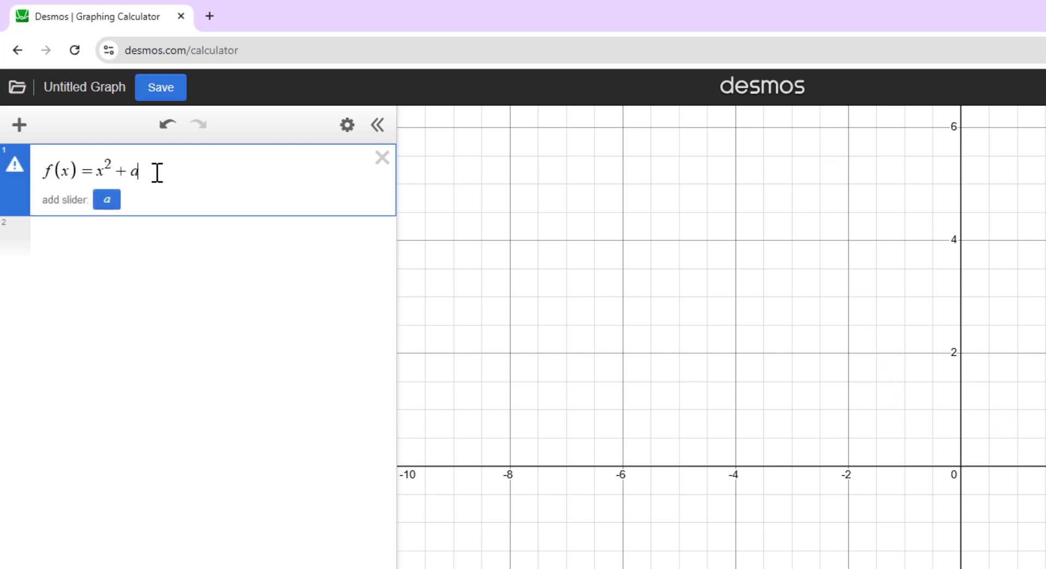
pyautogui.click(106, 199)
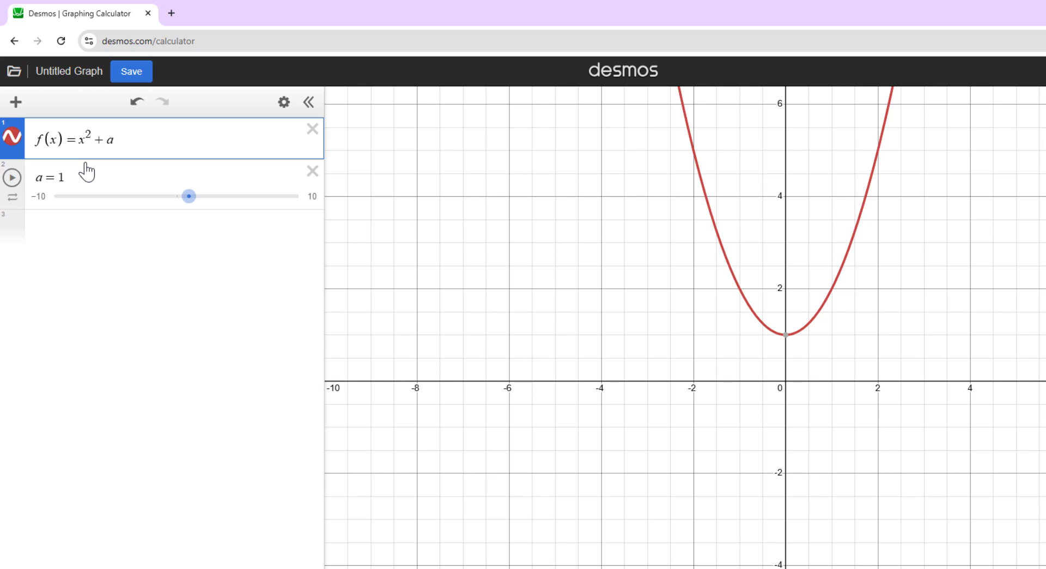
pyautogui.moveTo(187, 197); pyautogui.dragTo(195, 221)
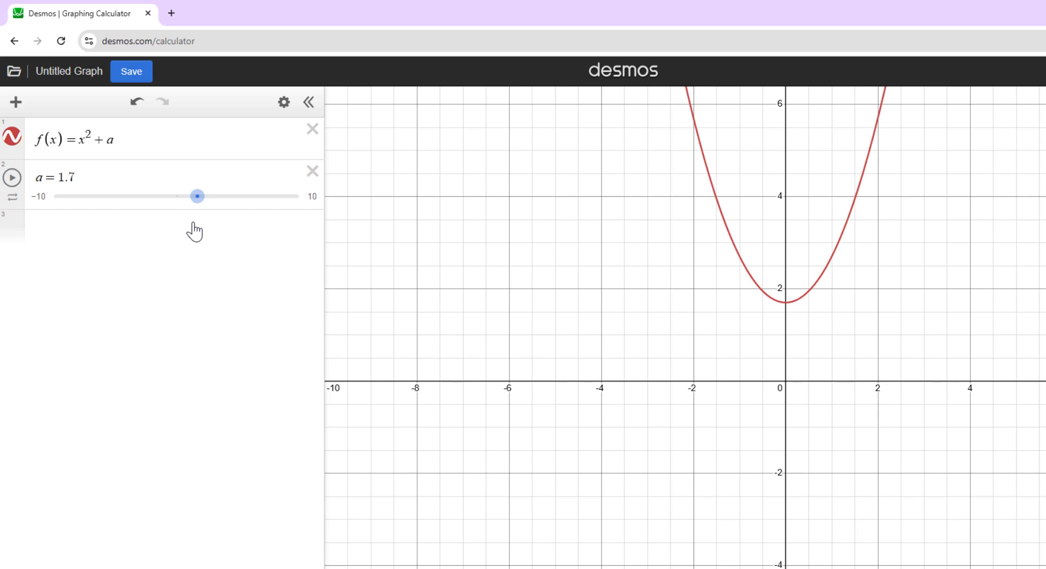
# Step: Change the function to f(x) = ax² + bx + c with sliders for b and c, and set a to −3.8
pyautogui.click(80, 141)
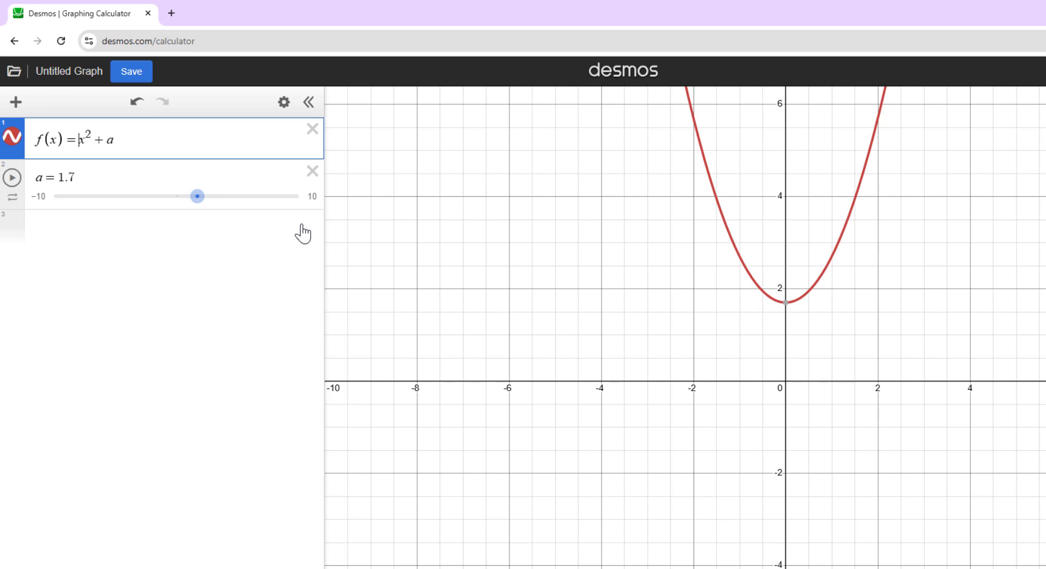
pyautogui.write('a')
pyautogui.click(116, 140)
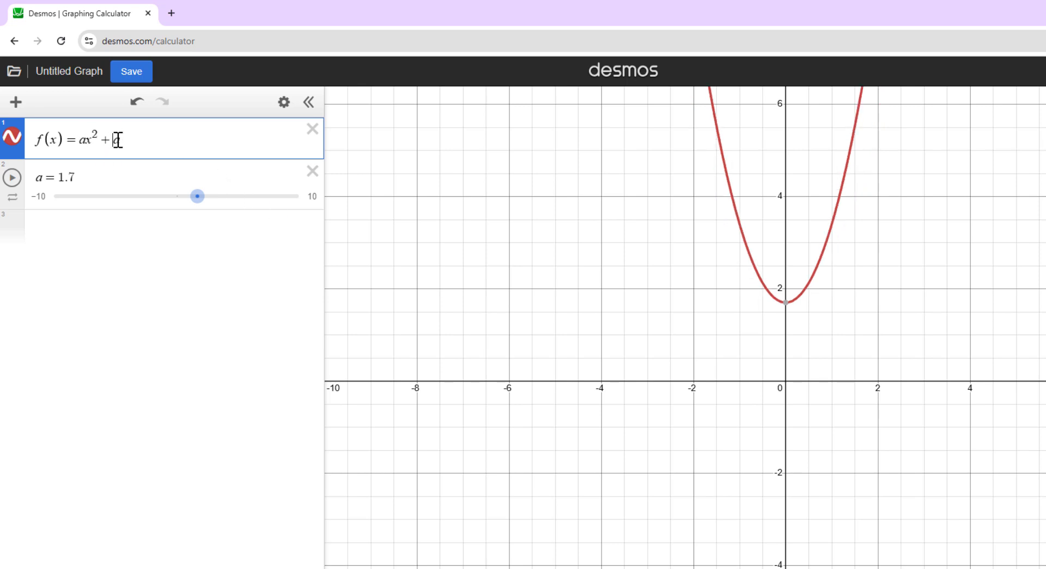
pyautogui.hotkey('shift', 'Right')
pyautogui.write('bx ')
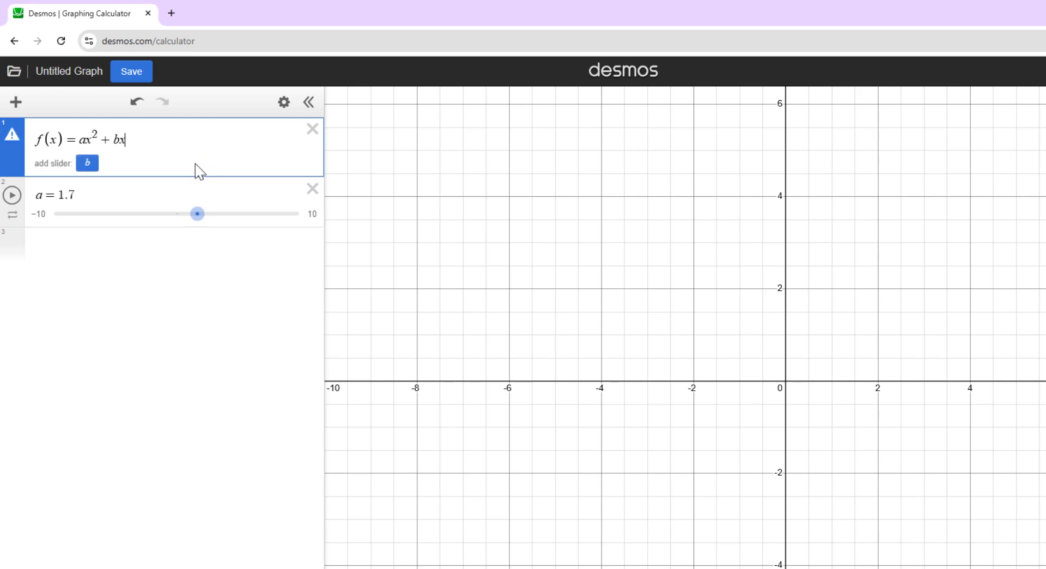
pyautogui.write('+ c')
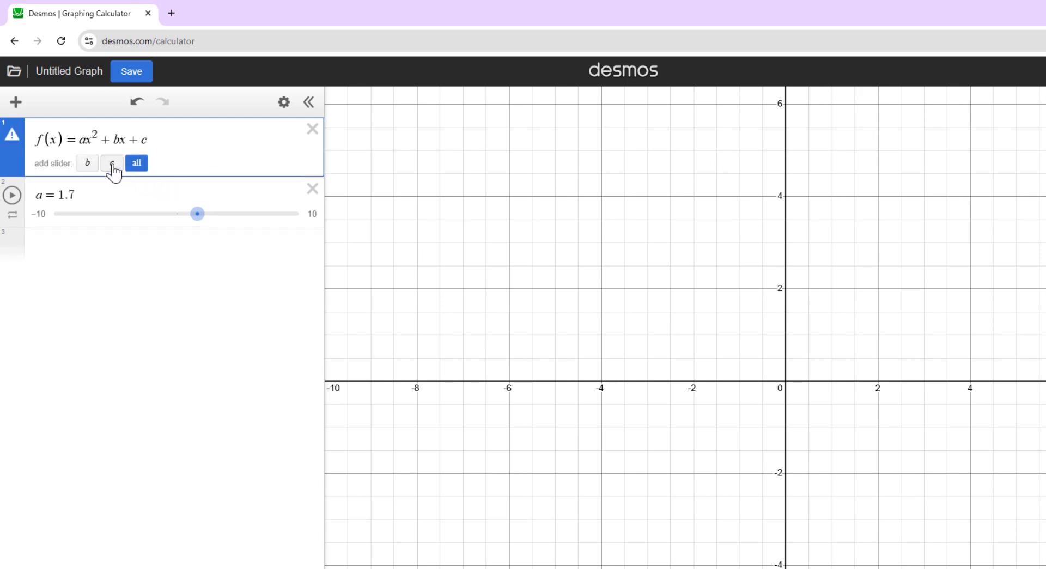
pyautogui.click(136, 165)
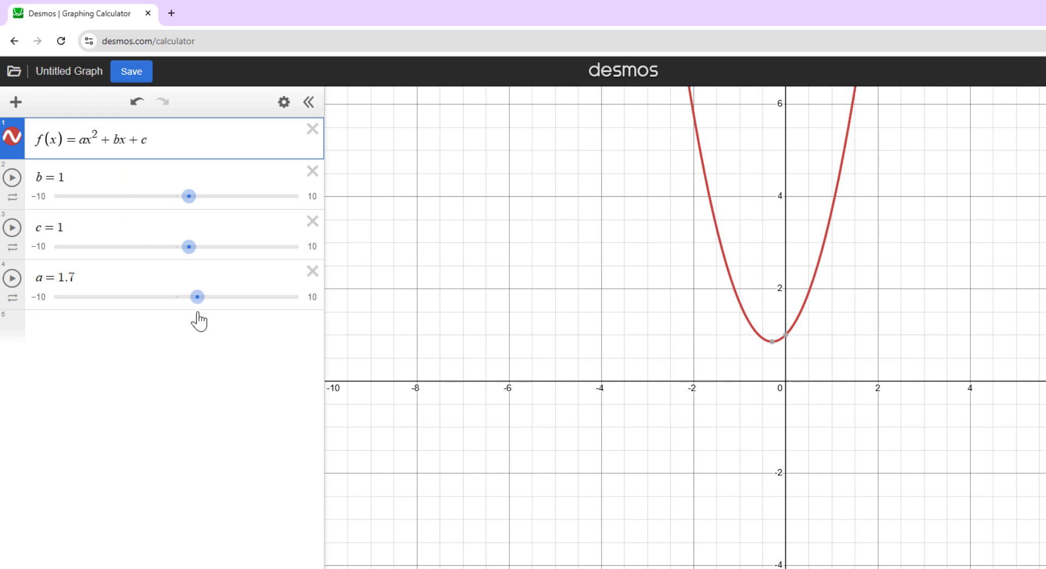
pyautogui.moveTo(197, 298); pyautogui.dragTo(131, 298)
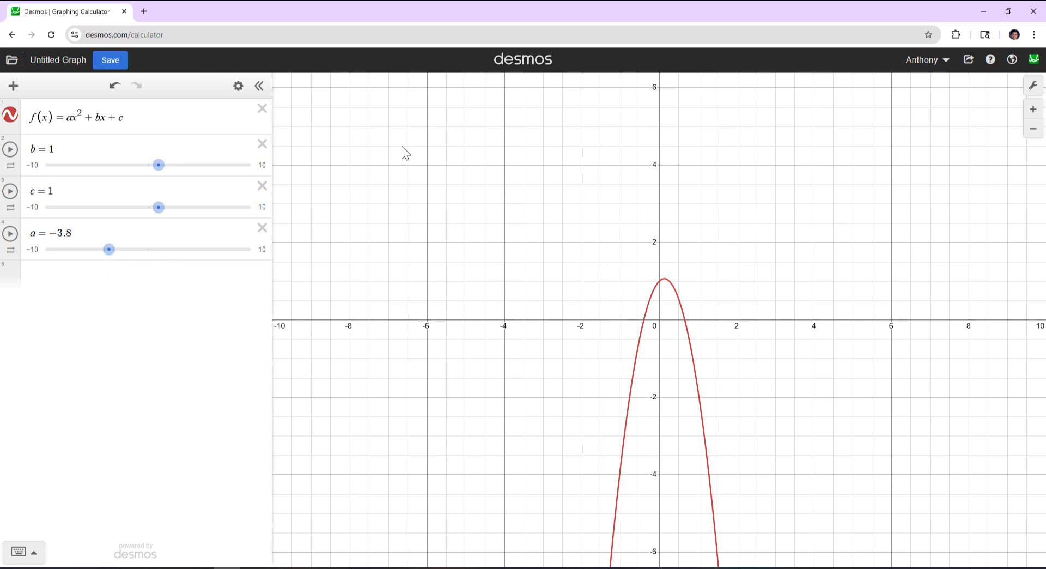
# Step: Pan the graph and zoom in and out around the parabola
pyautogui.moveTo(599, 274); pyautogui.dragTo(552, 247)
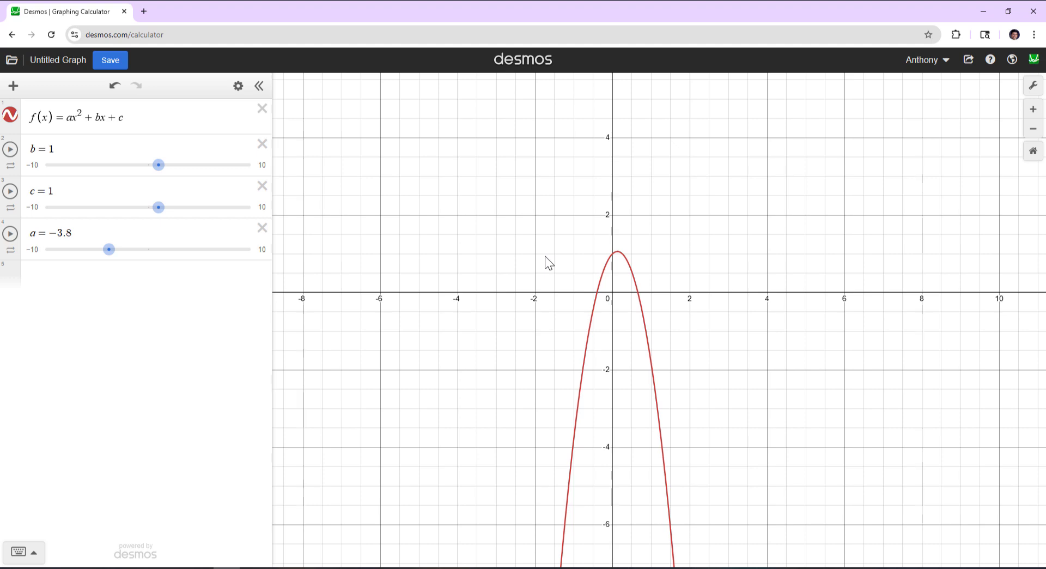
pyautogui.scroll(5, 541, 240)
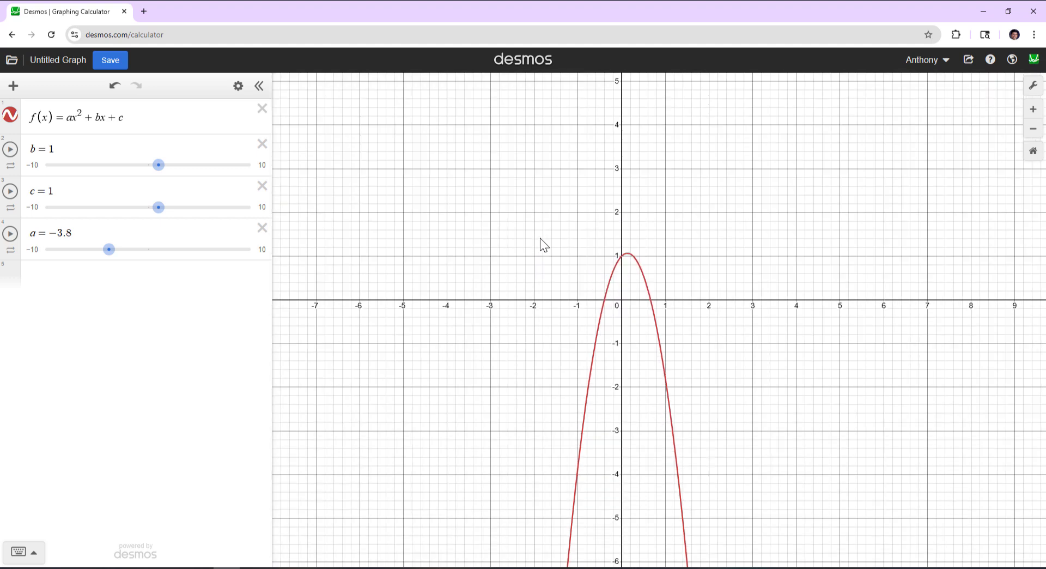
pyautogui.scroll(-2, 538, 245)
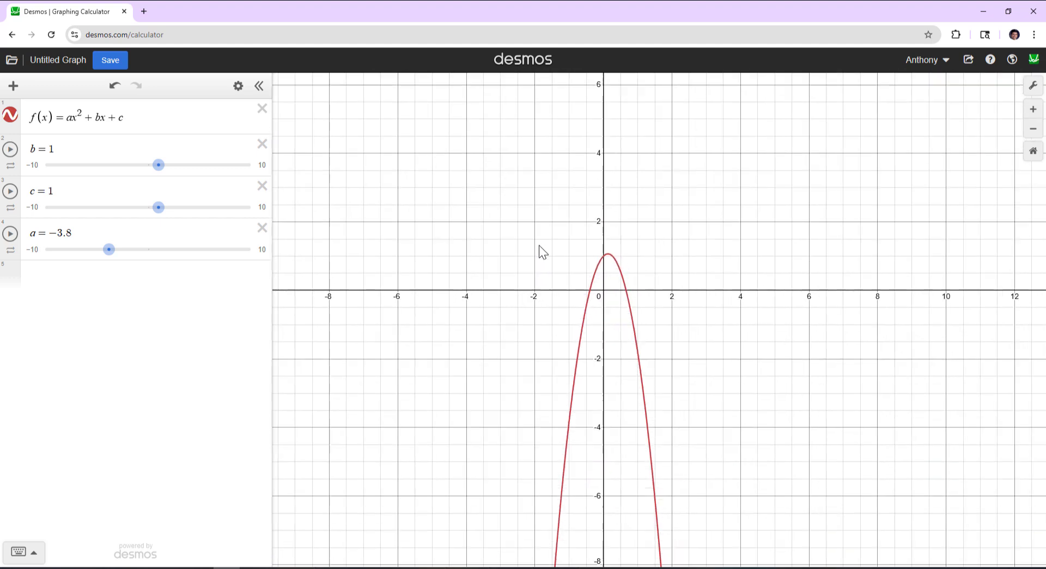
# Step: Zoom in on the parabola's vertex, pan around it, and restore the default viewport
pyautogui.scroll(4, 538, 245)
pyautogui.moveTo(539, 245); pyautogui.dragTo(455, 222)
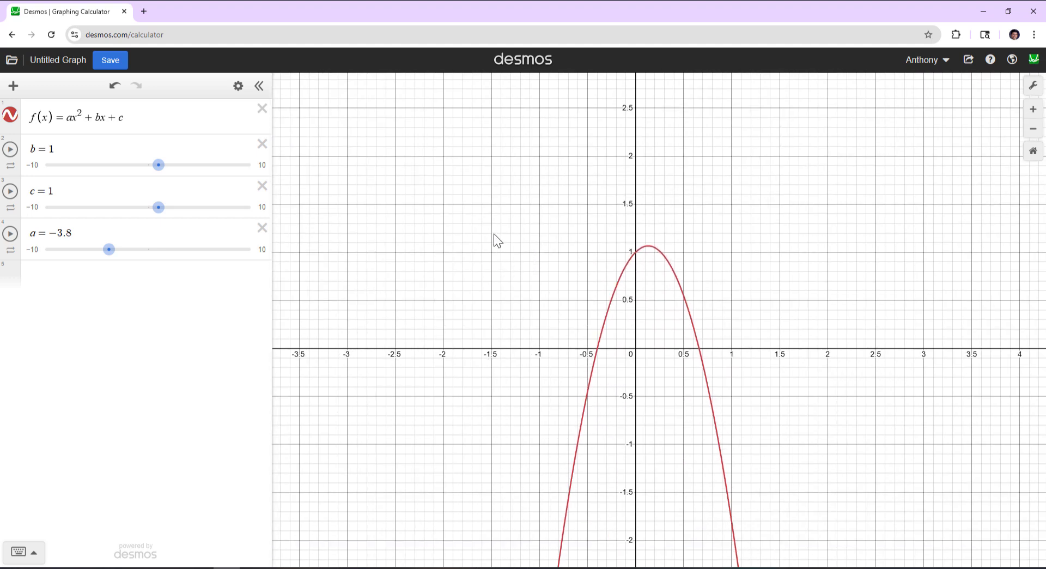
pyautogui.scroll(3, 508, 235)
pyautogui.moveTo(571, 340); pyautogui.dragTo(503, 293)
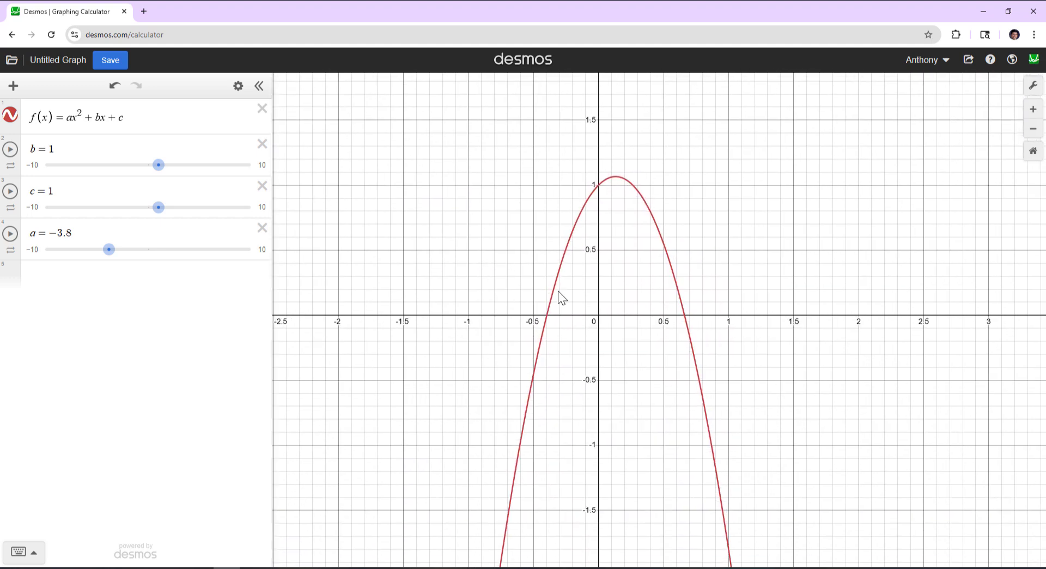
pyautogui.moveTo(619, 358); pyautogui.dragTo(666, 358)
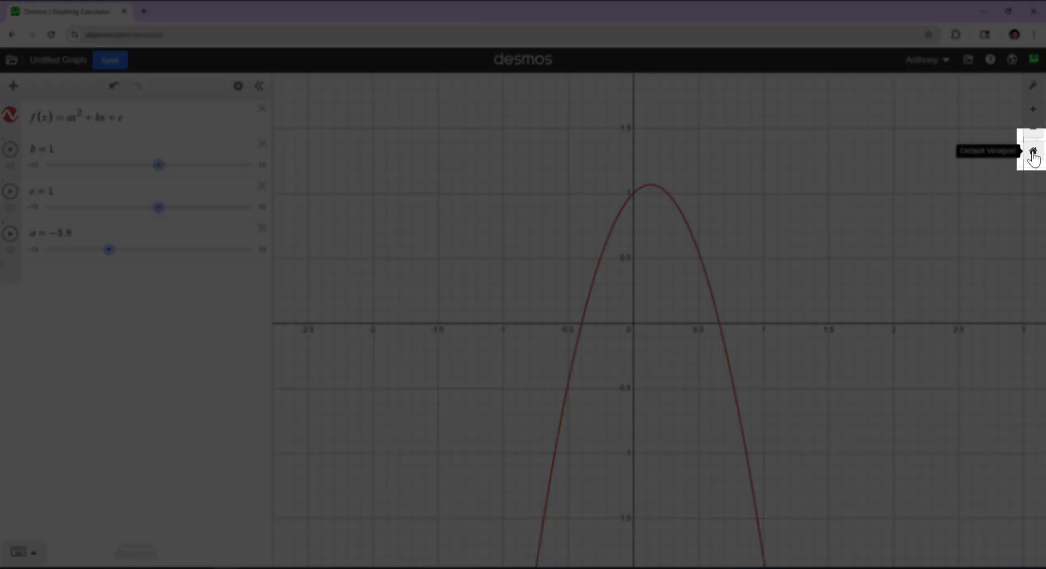
pyautogui.click(1032, 153)
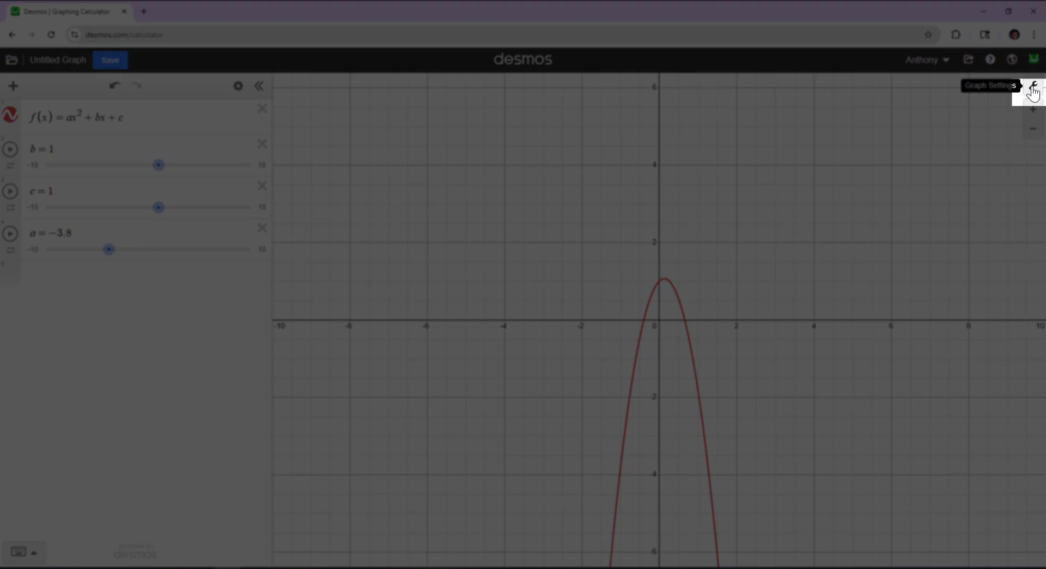
# Step: Turn the grid off and on in the graph settings, and switch it to polar and back to Cartesian
pyautogui.click(1033, 90)
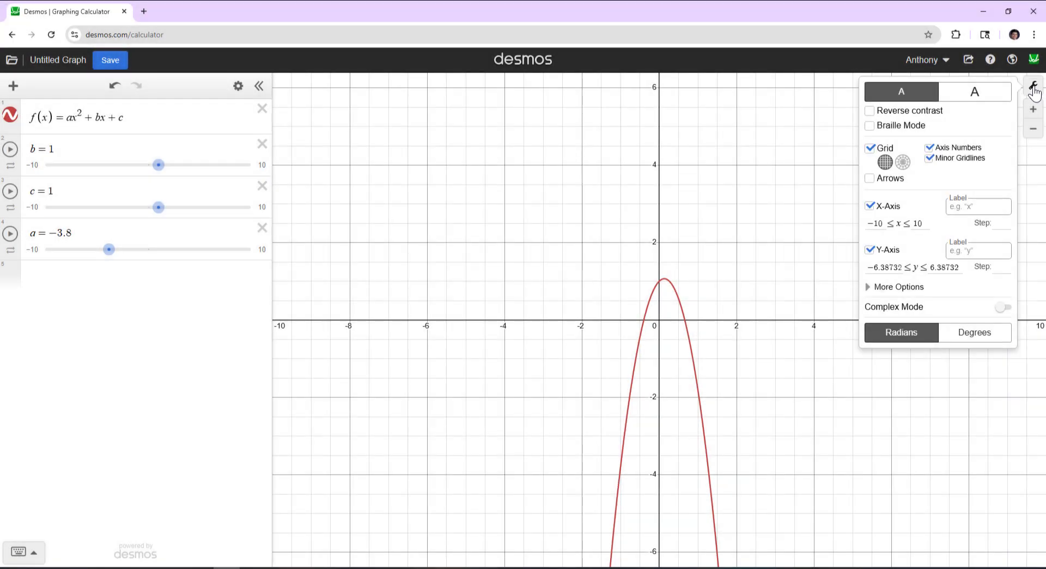
pyautogui.click(871, 150)
pyautogui.click(871, 150)
pyautogui.click(904, 164)
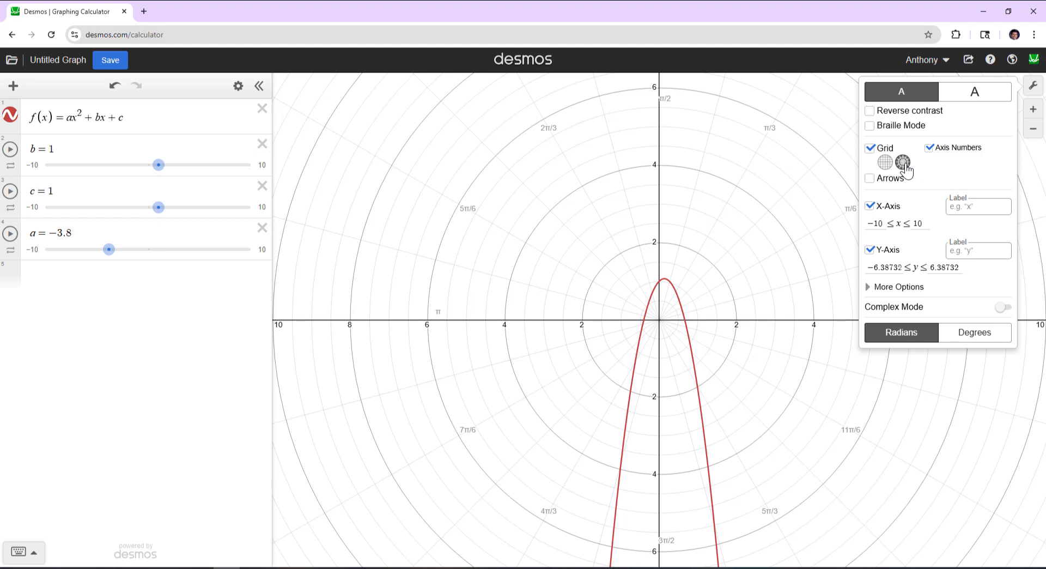
pyautogui.click(884, 163)
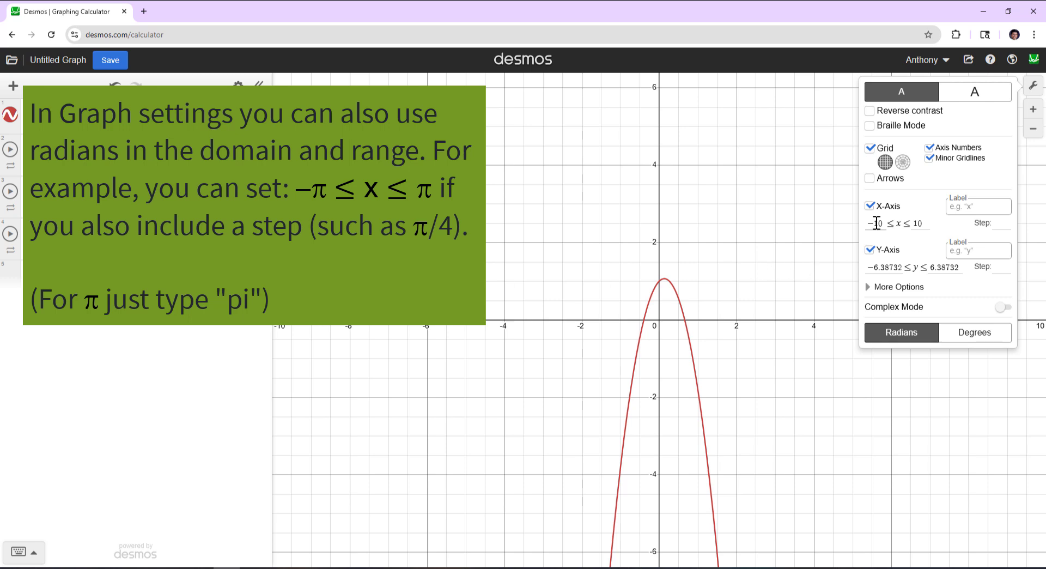
# Step: Set the x-axis lower bound to −5 and change the x-axis scale to logarithmic
pyautogui.moveTo(884, 223); pyautogui.dragTo(866, 226)
pyautogui.write('-5')
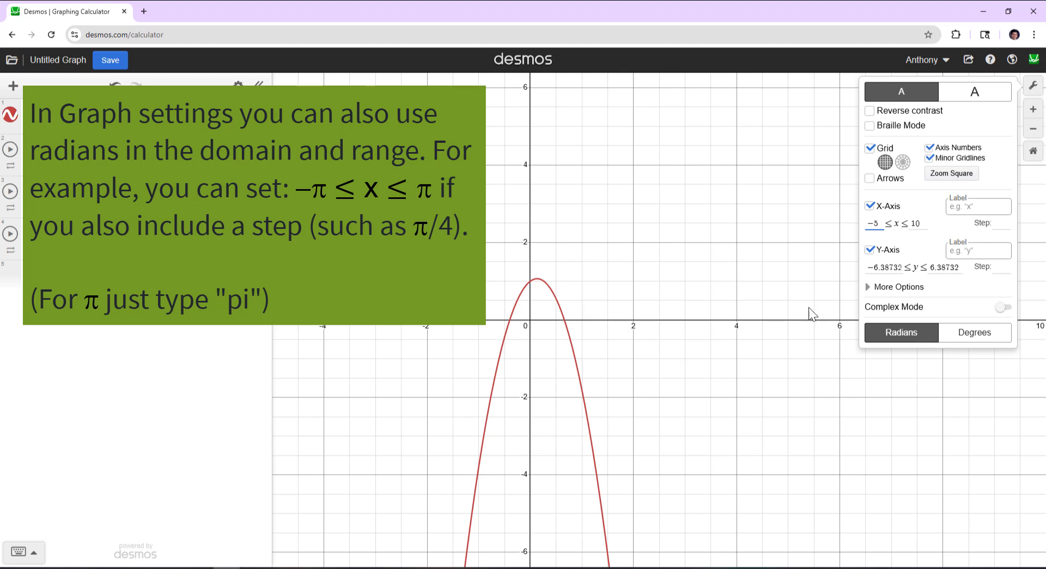
pyautogui.click(868, 288)
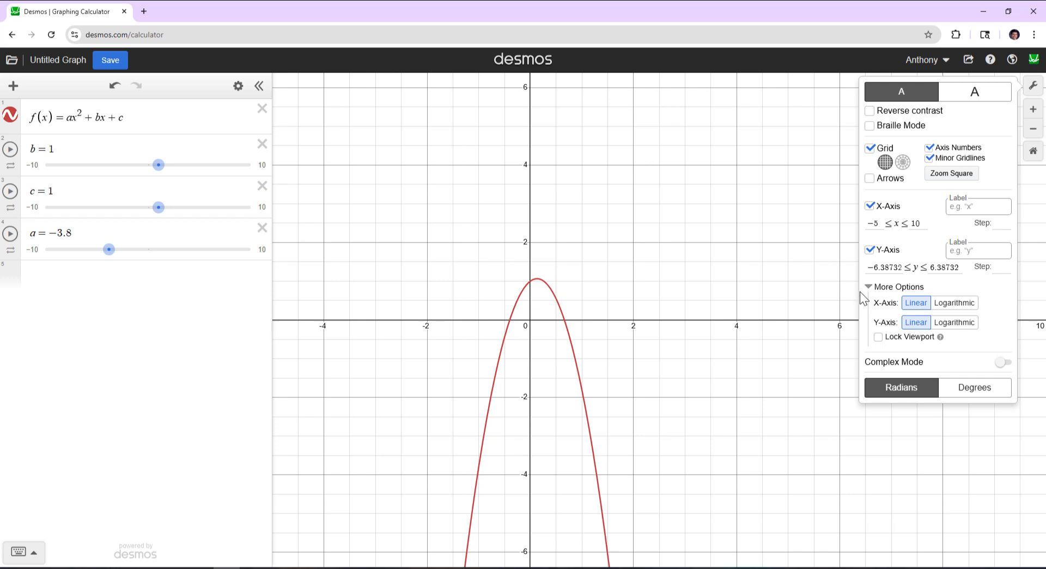
pyautogui.click(947, 307)
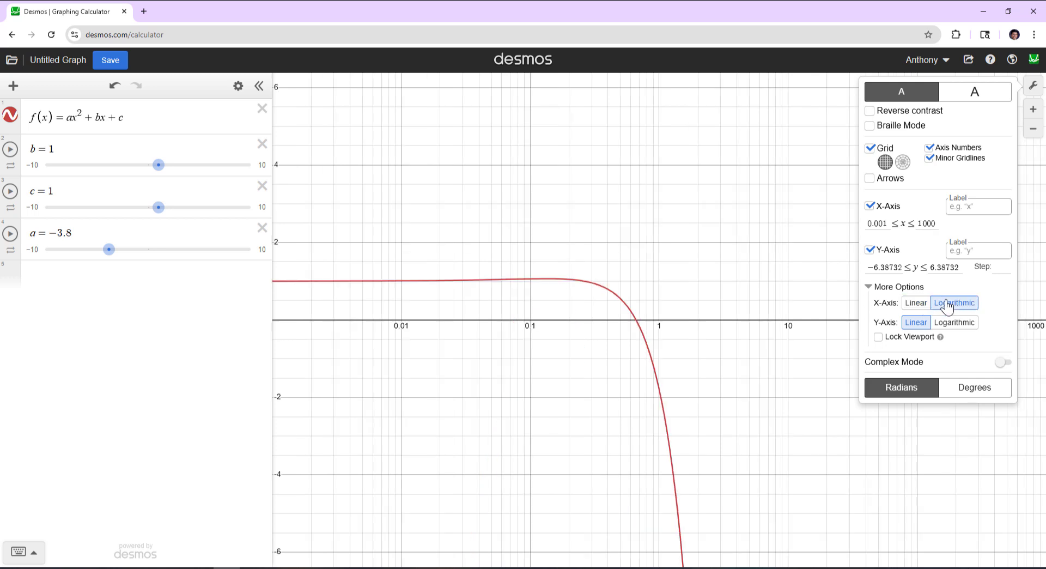
# Step: Hide the parabola's curve and plot y = log x in a new expression
pyautogui.click(17, 122)
pyautogui.click(17, 123)
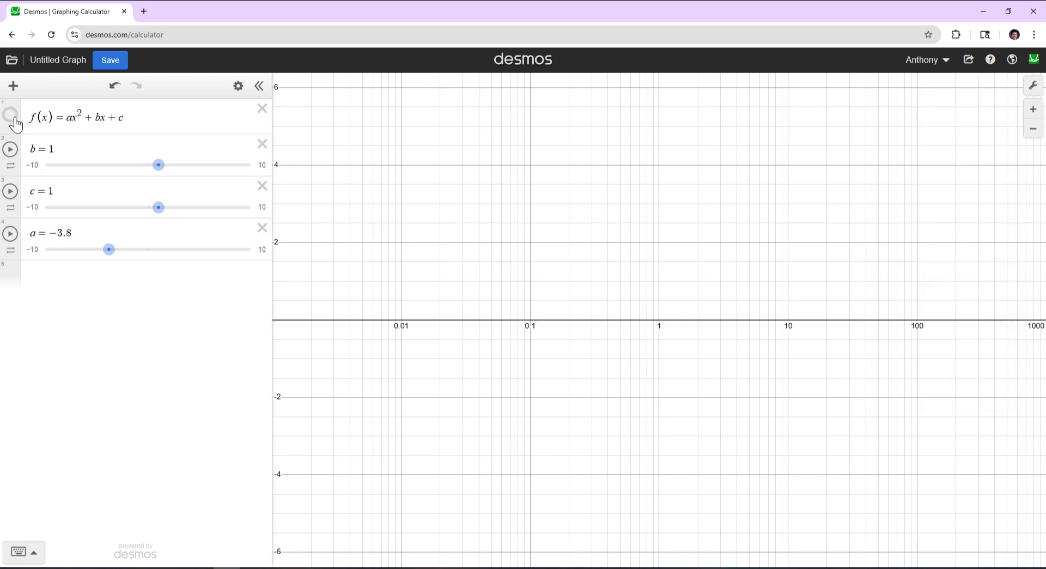
pyautogui.click(166, 284)
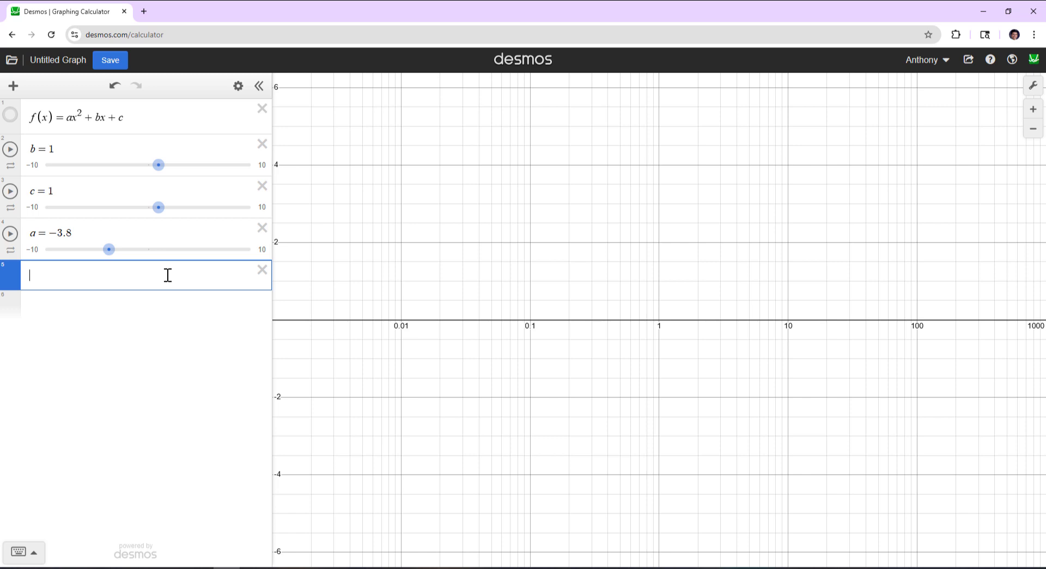
pyautogui.write('y = log x')
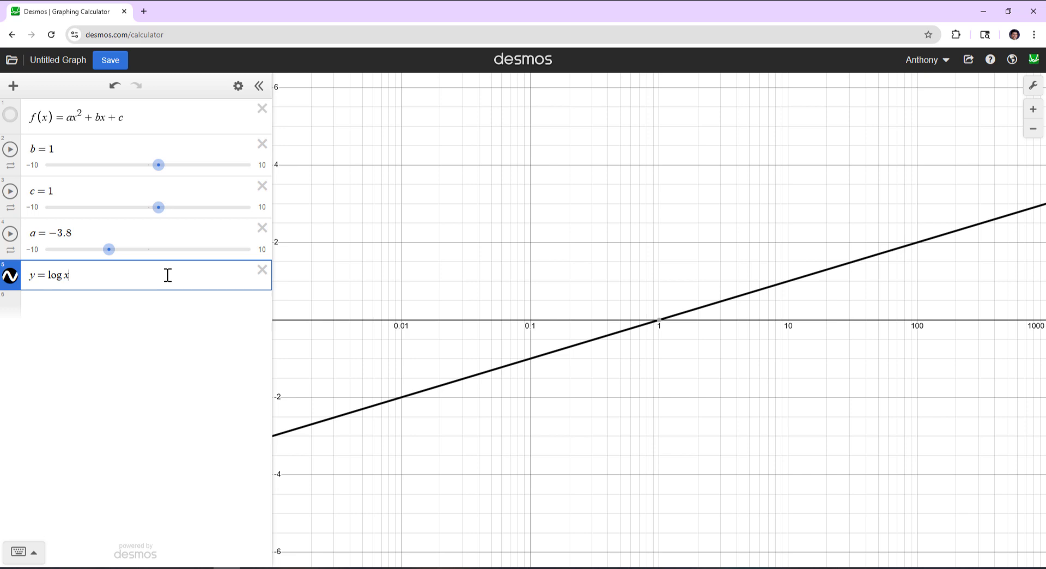
# Step: Compare linear, semi-log and log-log axis scaling for y = log x, ending with both axes linear
pyautogui.click(1033, 86)
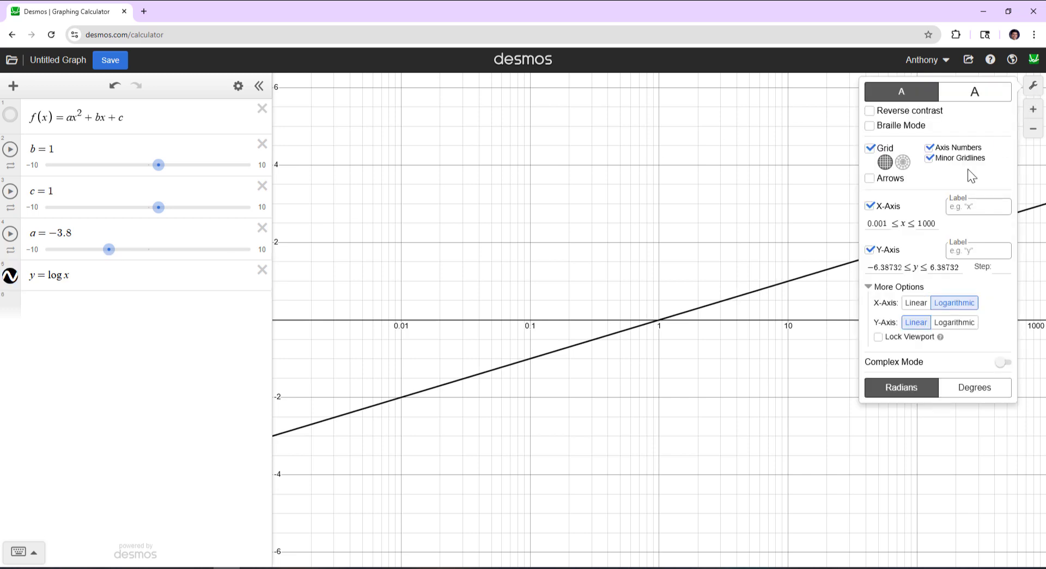
pyautogui.click(913, 308)
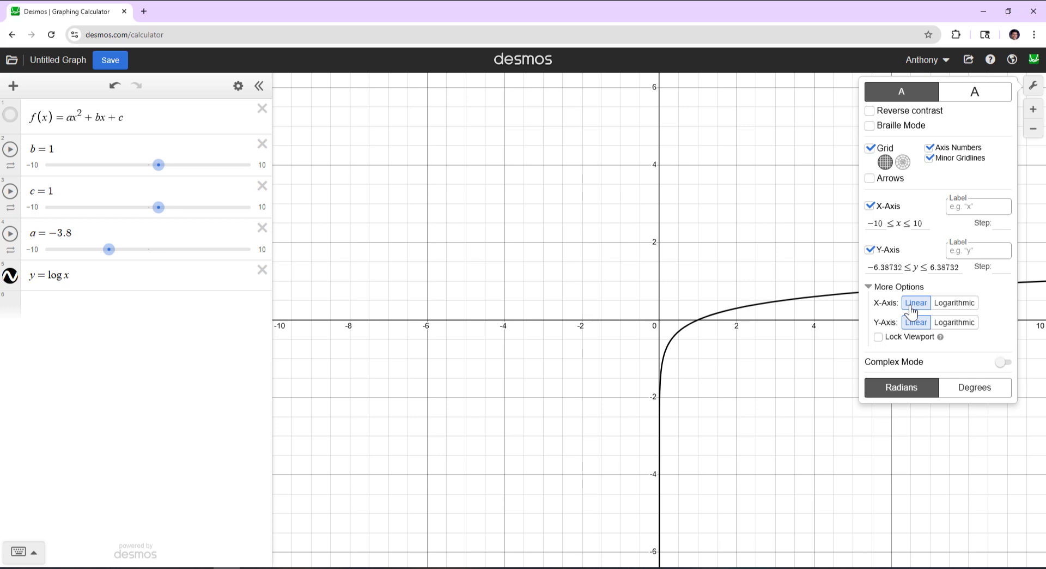
pyautogui.click(937, 304)
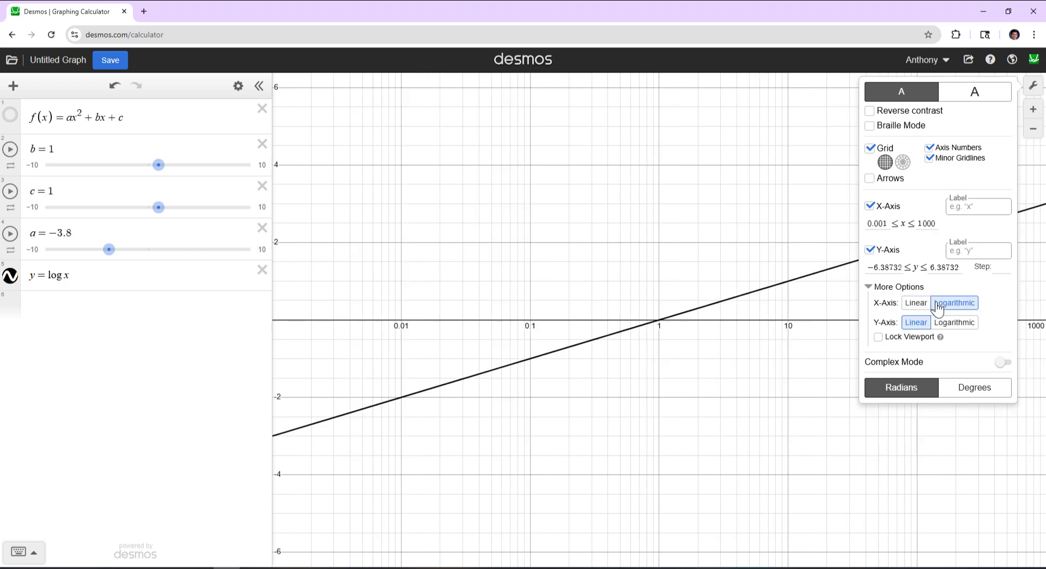
pyautogui.click(945, 324)
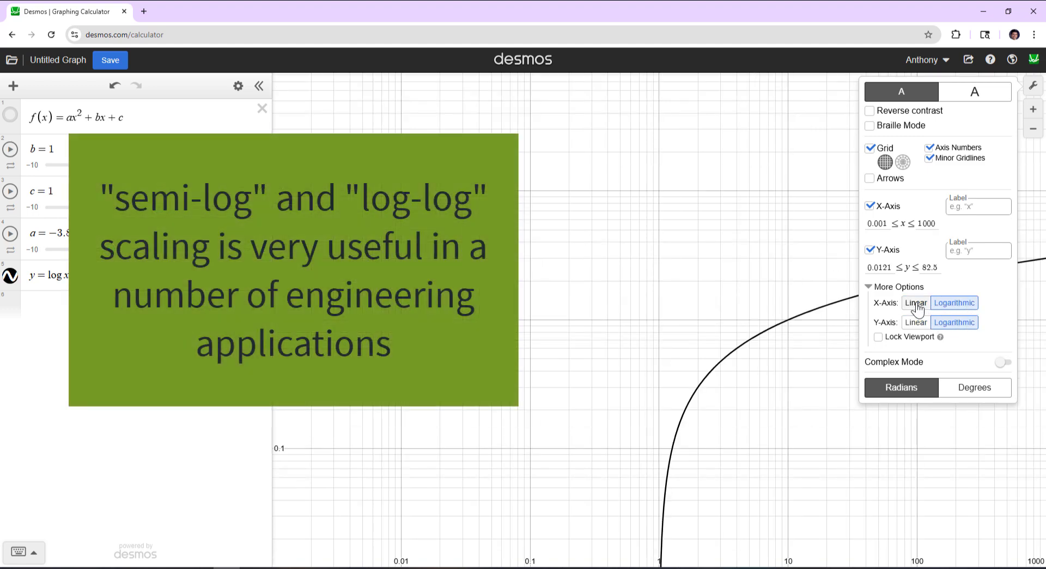
pyautogui.click(916, 322)
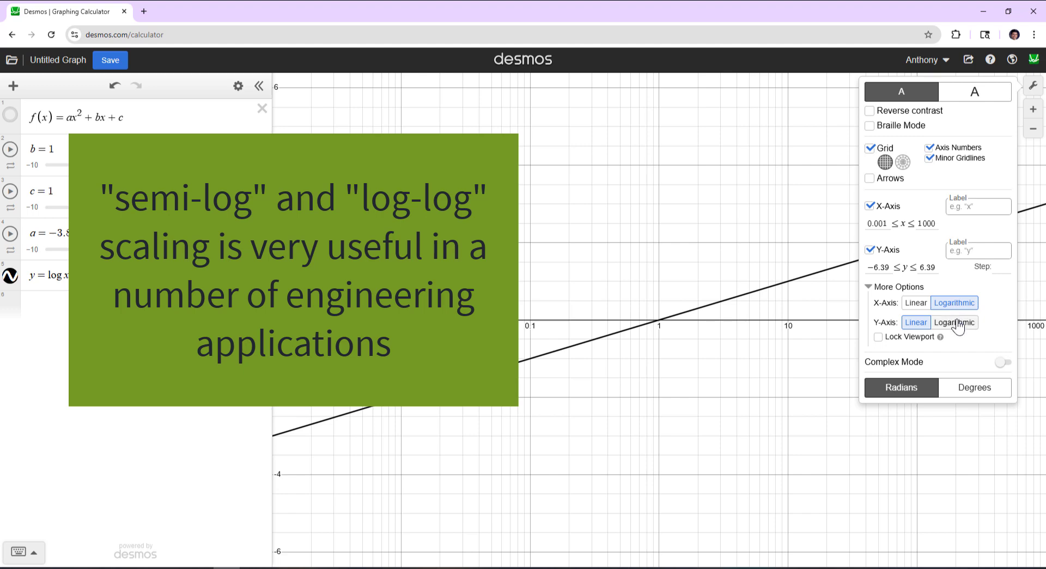
pyautogui.click(955, 322)
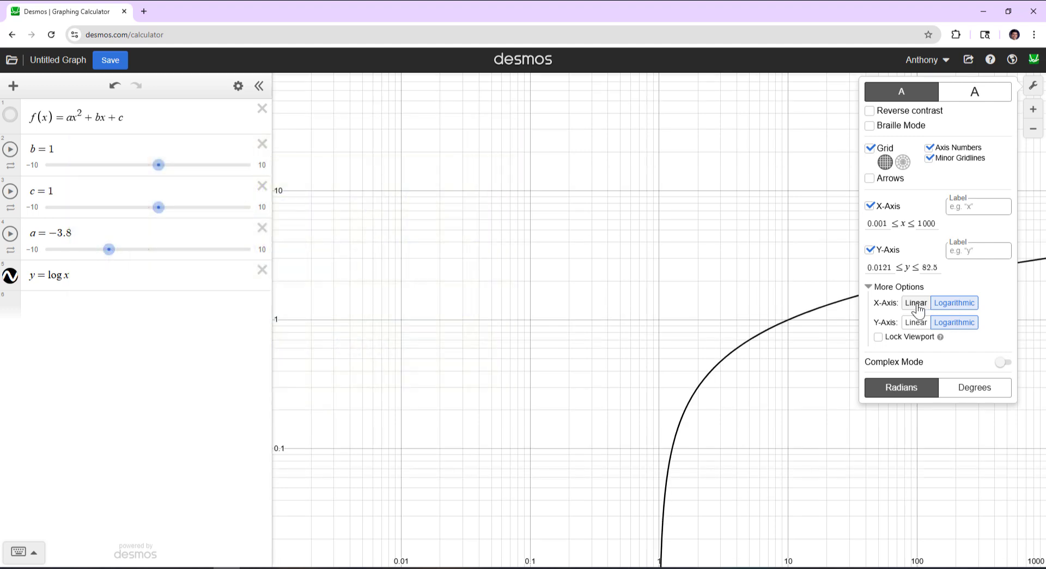
pyautogui.click(916, 303)
pyautogui.click(916, 323)
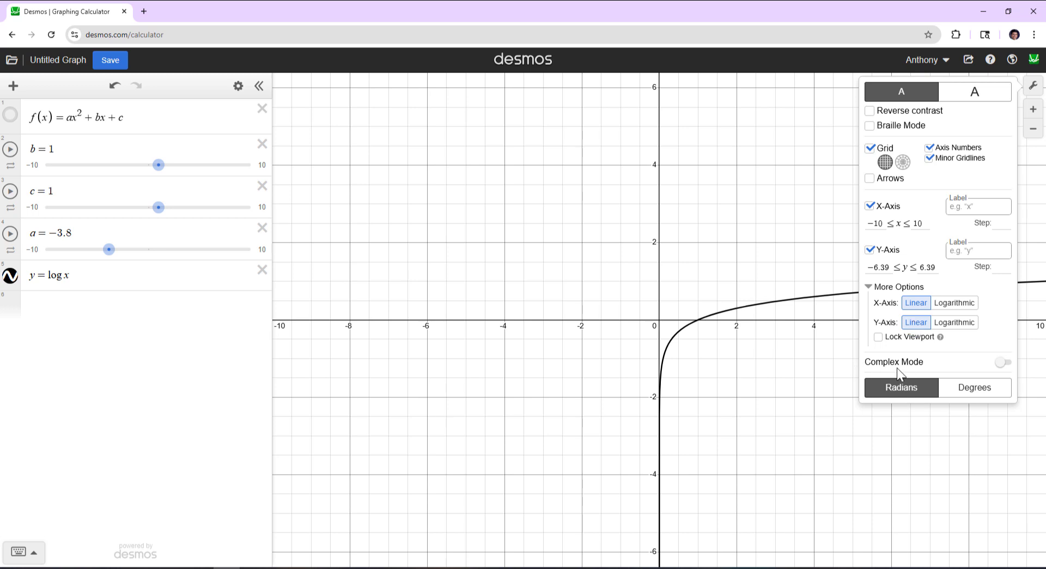
# Step: Turn Complex Mode on and off again, and close the graph settings
pyautogui.click(1005, 363)
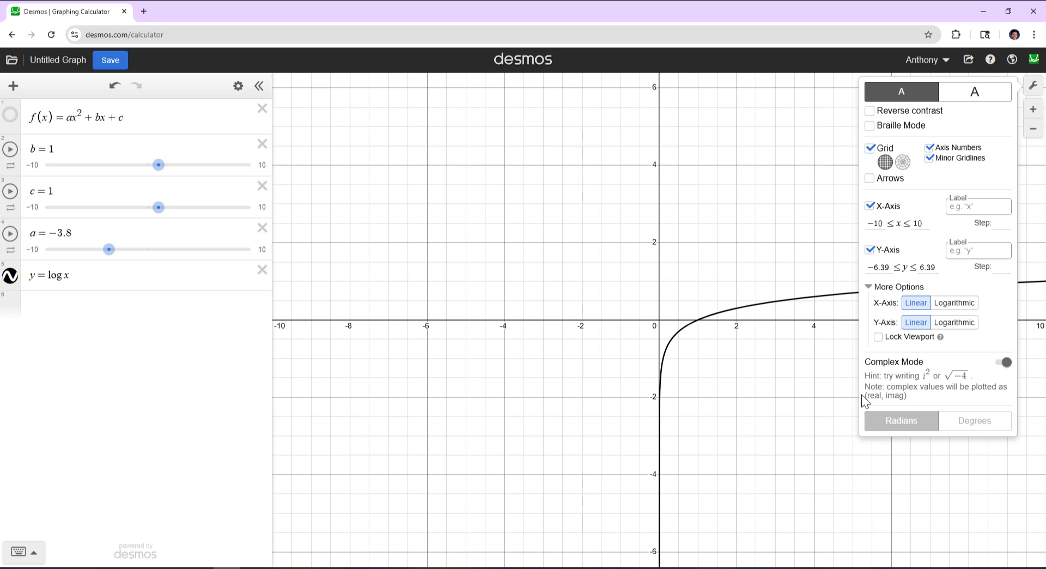
pyautogui.click(1004, 362)
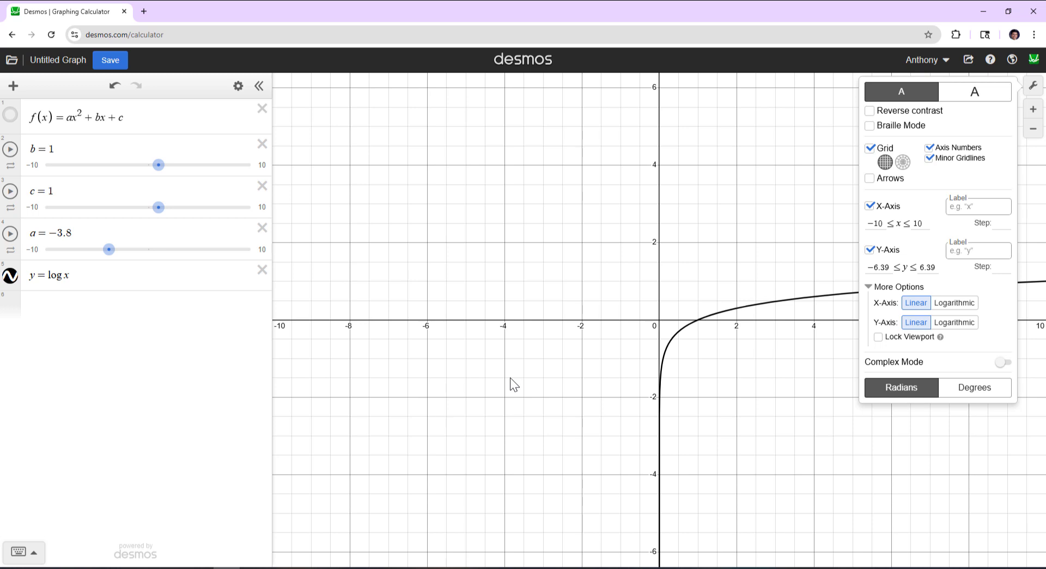
pyautogui.click(732, 232)
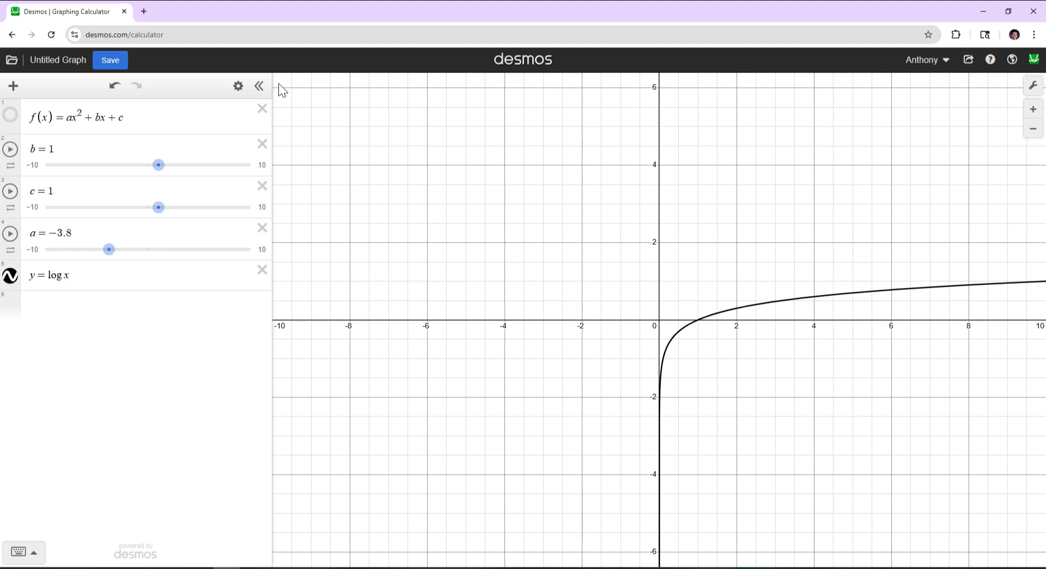
# Step: Create a new blank graph and plot y = x⁵ − x⁴ + 2x³ − 4x²
pyautogui.click(12, 60)
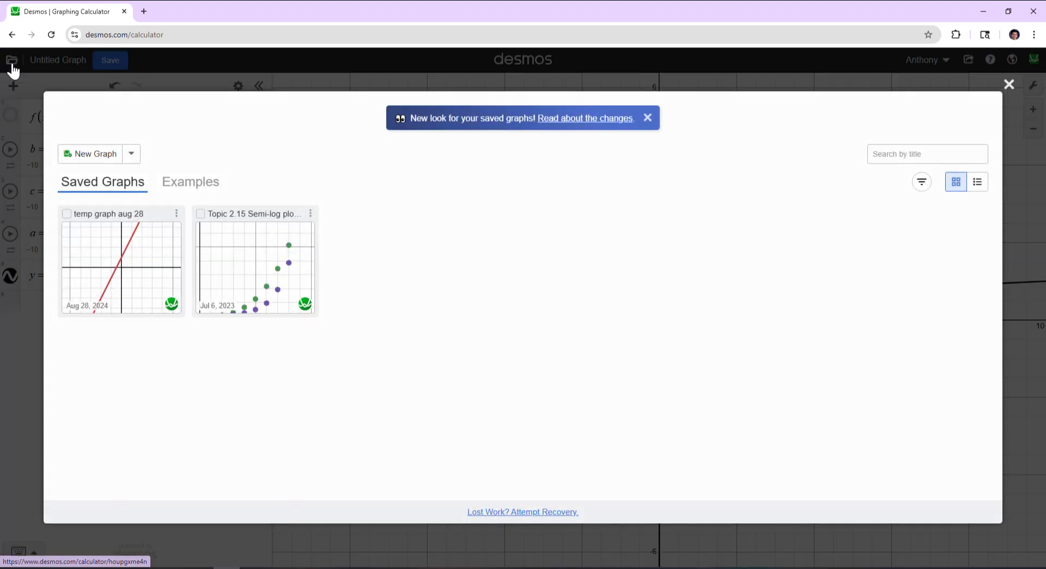
pyautogui.click(96, 154)
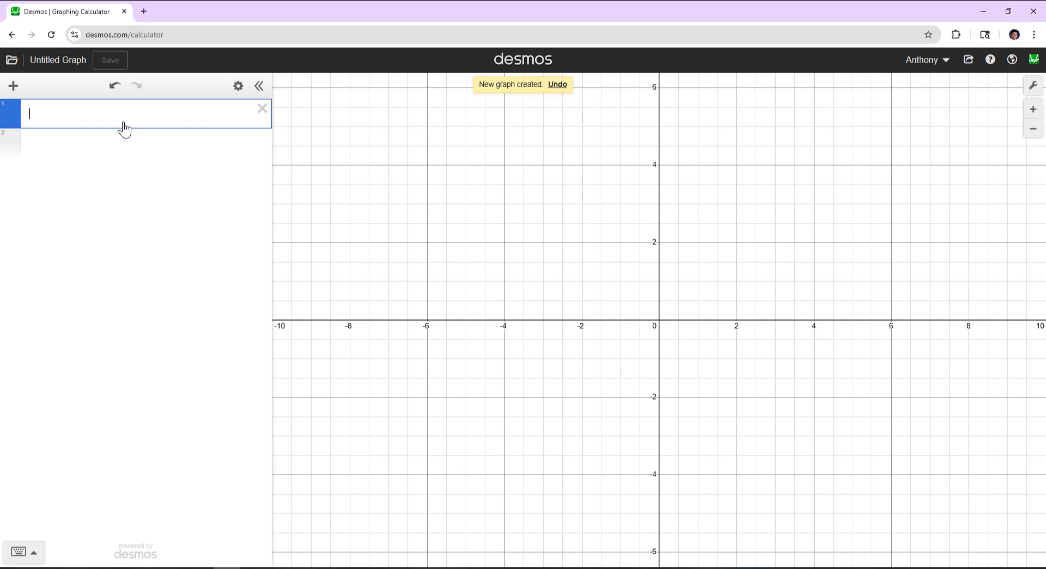
pyautogui.write('y=')
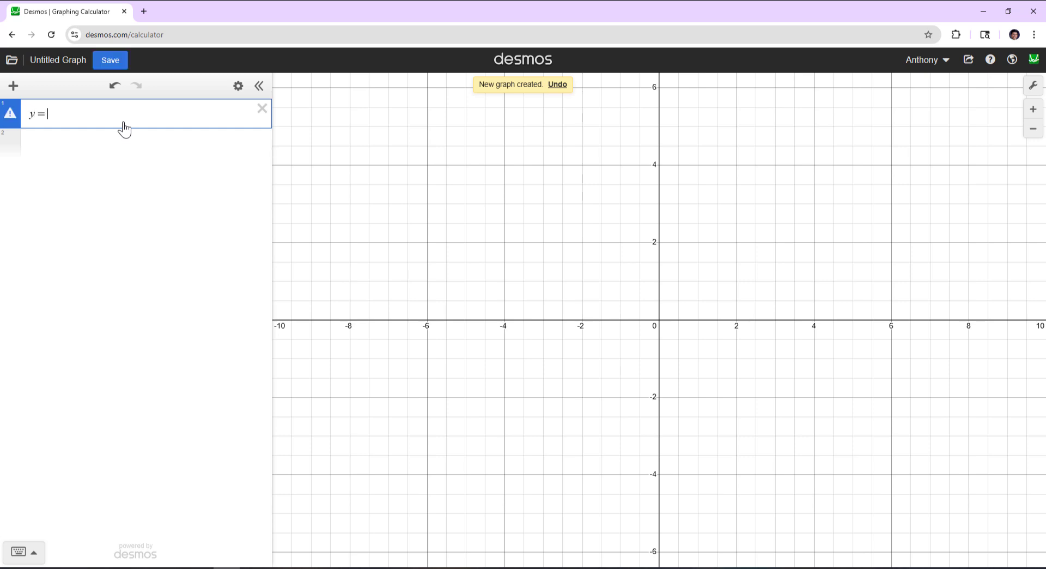
pyautogui.write('x^5')
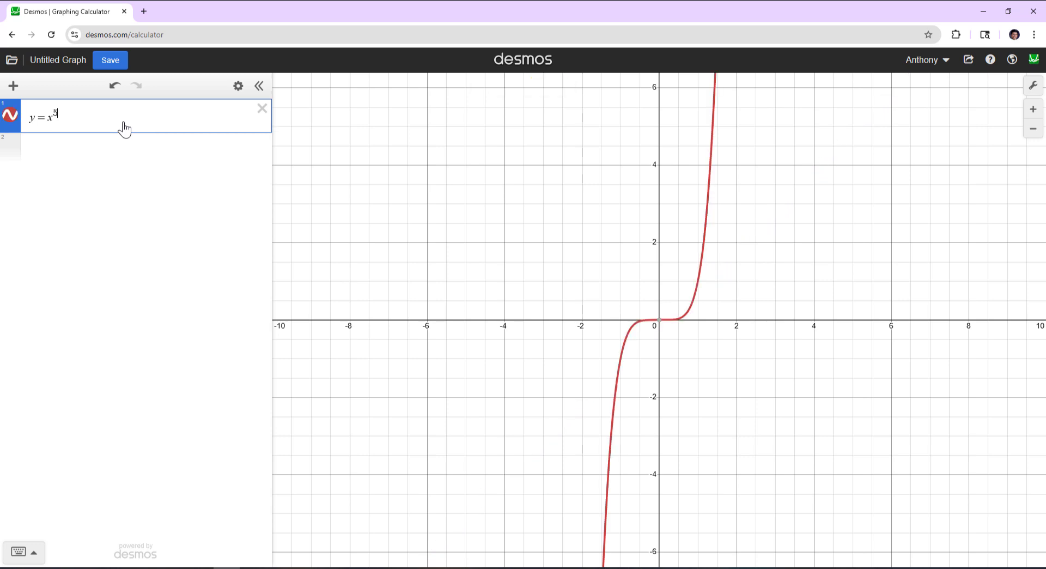
pyautogui.write('-x')
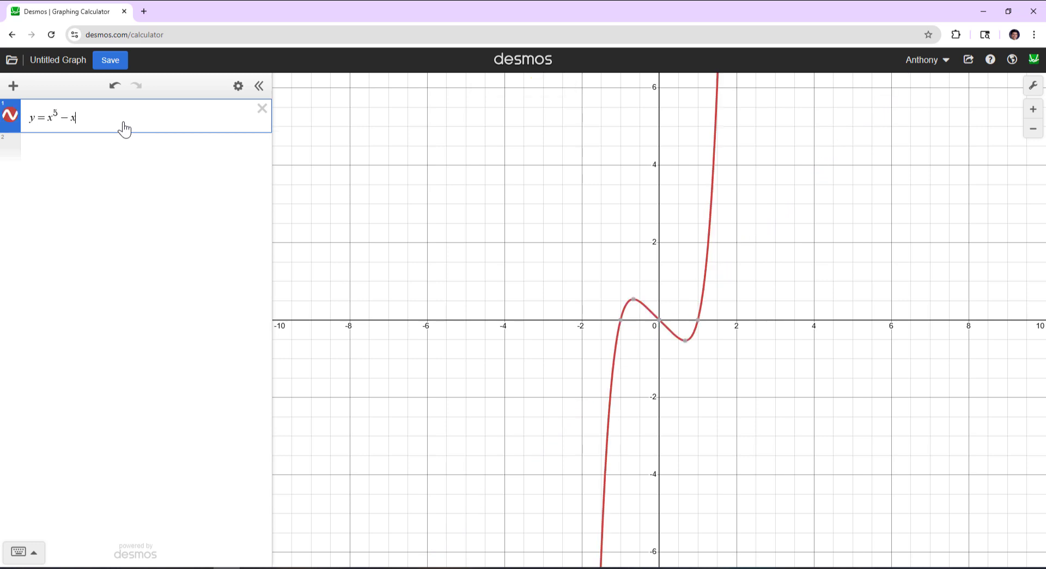
pyautogui.write('^4')
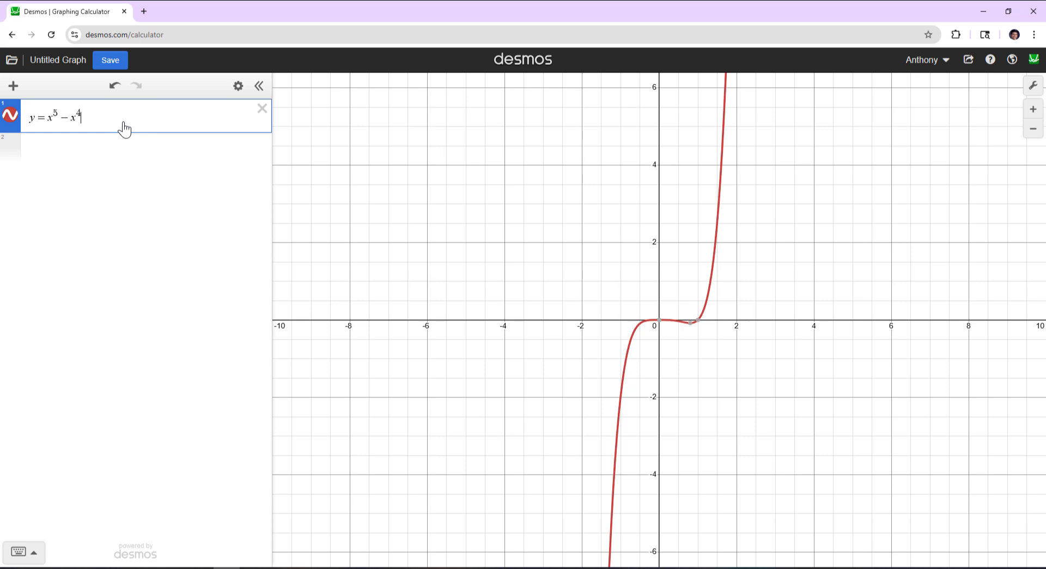
pyautogui.press('Right')
pyautogui.write('+2x^3')
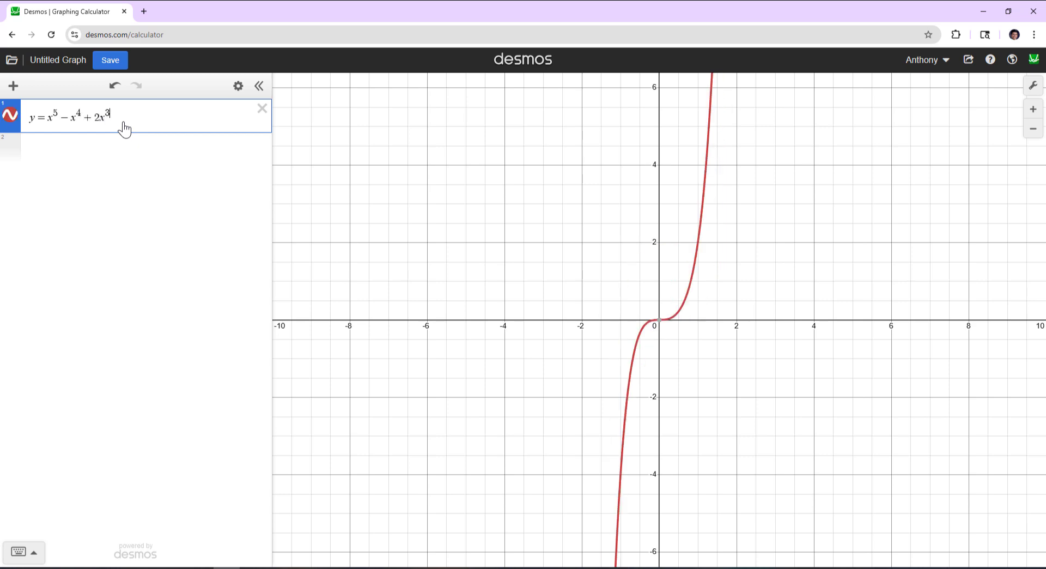
pyautogui.press('Right')
pyautogui.write('-4x^2')
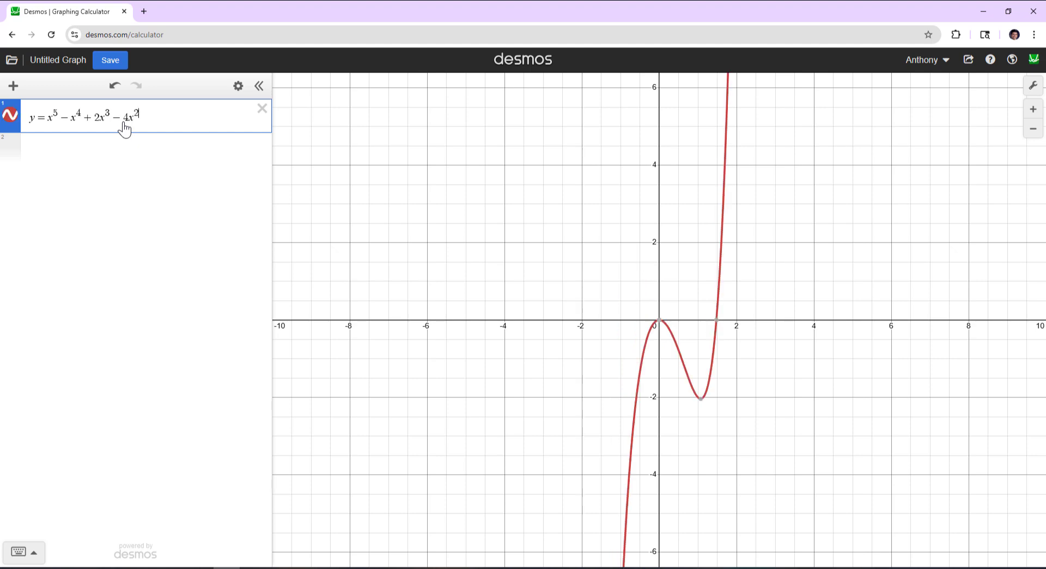
# Step: Add the constant term + 1 to the polynomial and start a new empty expression below it
pyautogui.scroll(3, 534, 352)
pyautogui.moveTo(534, 350); pyautogui.dragTo(414, 293)
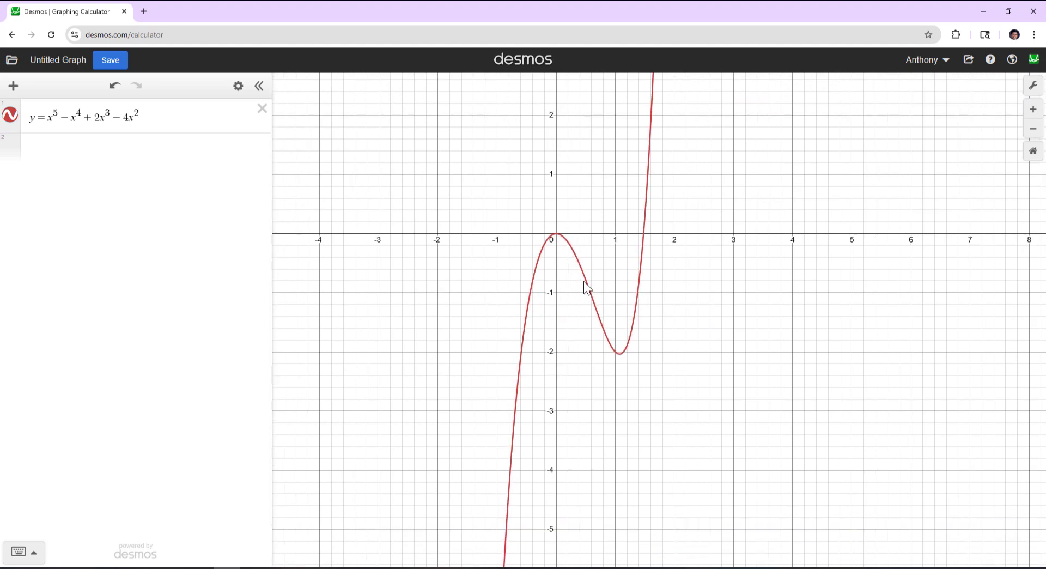
pyautogui.click(171, 112)
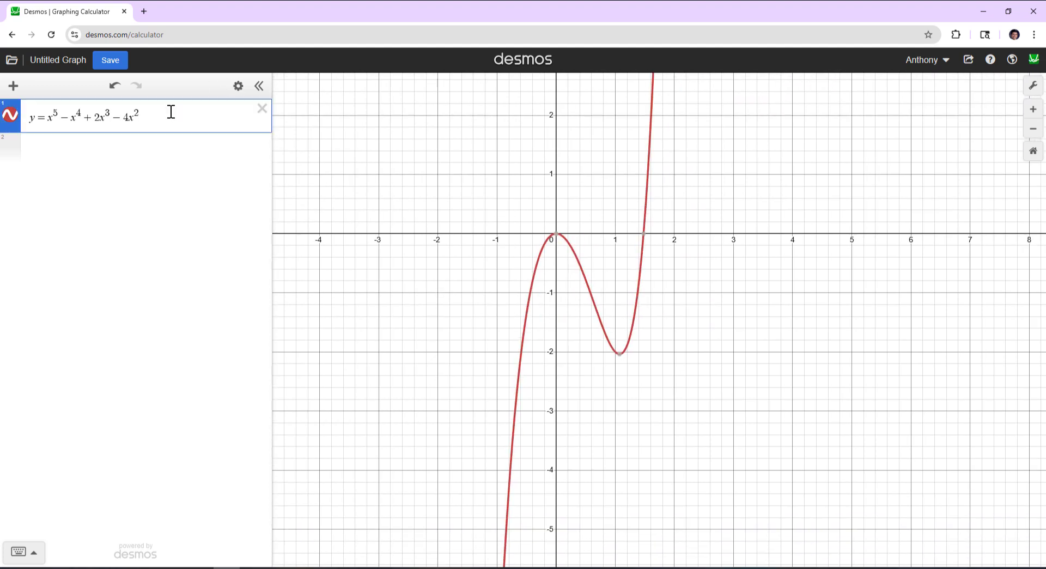
pyautogui.write('+1')
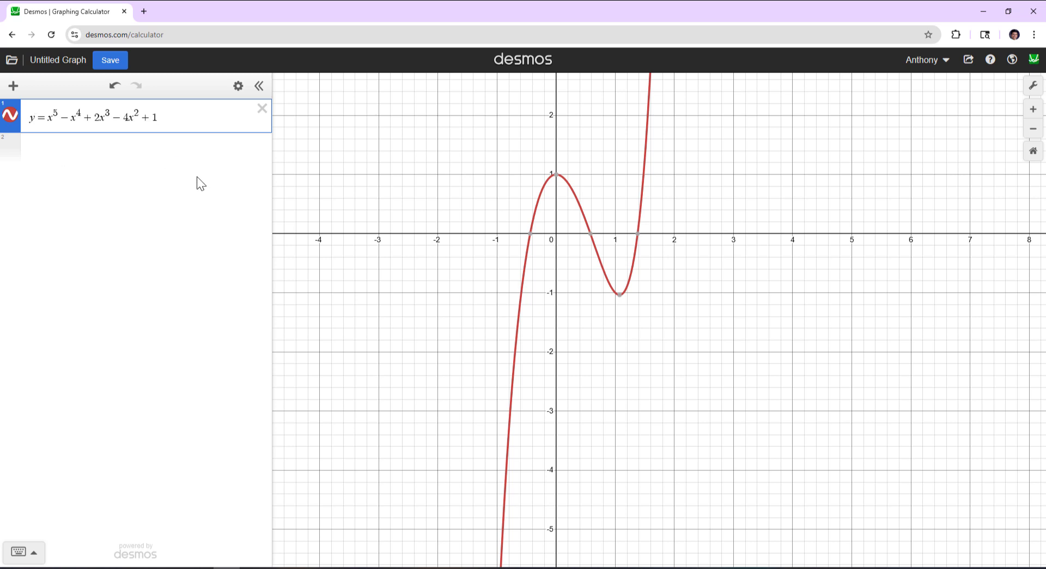
pyautogui.press('Return')
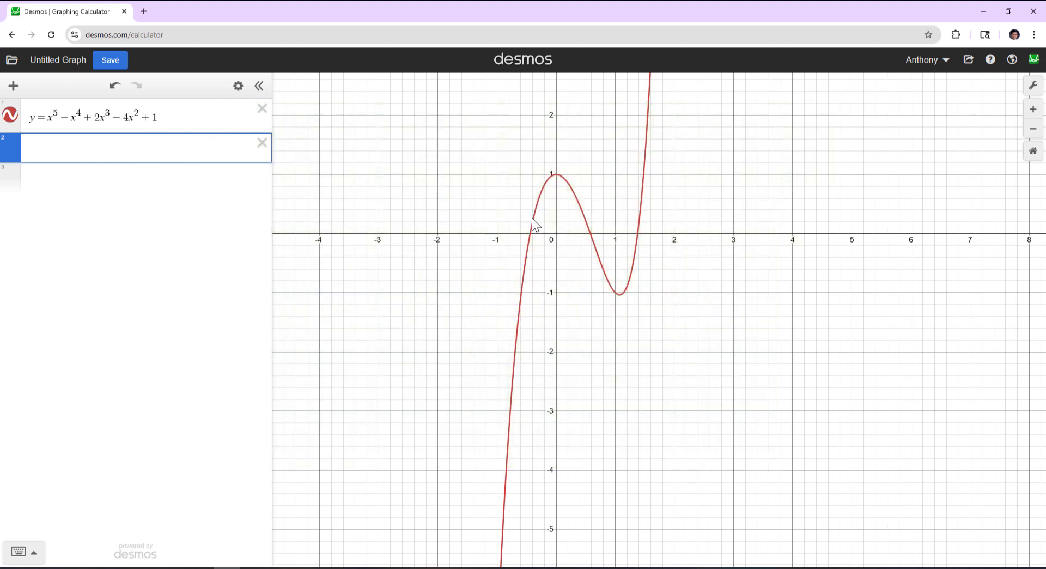
# Step: Examine the polynomial curve's points of interest, including its turning points and y-intercept
pyautogui.click(534, 220)
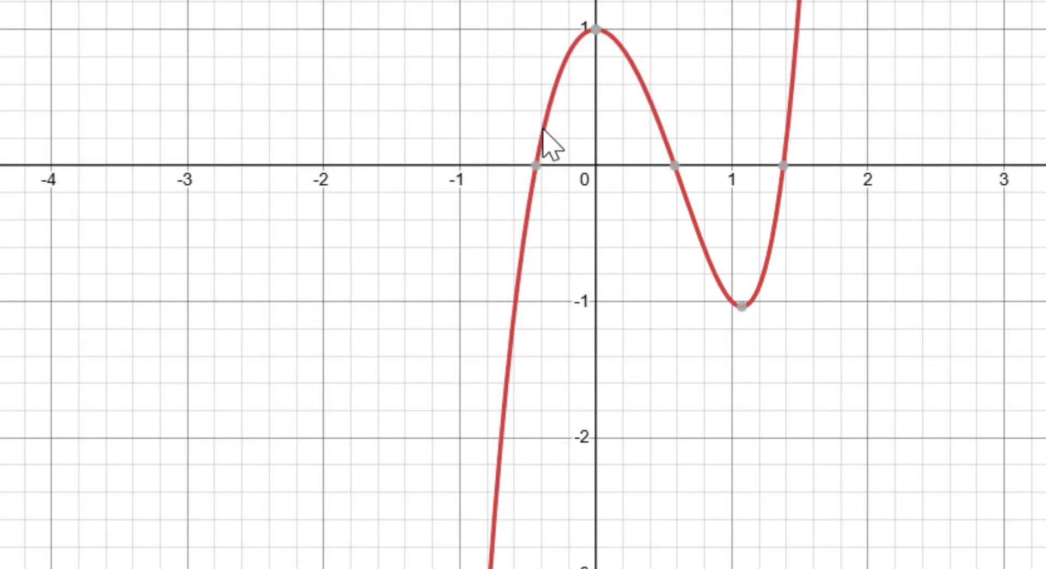
pyautogui.click(741, 307)
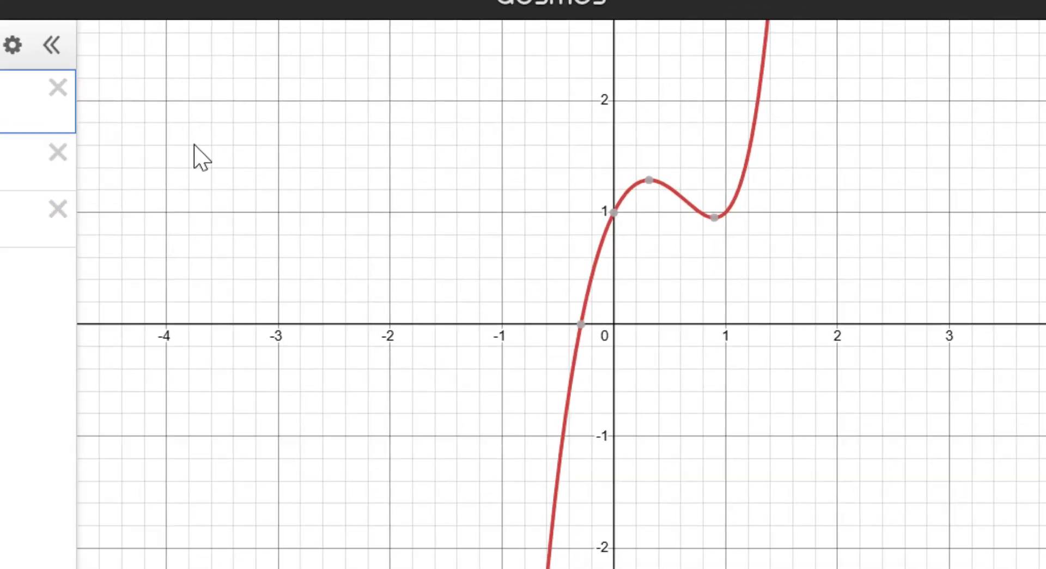
pyautogui.moveTo(486, 326)
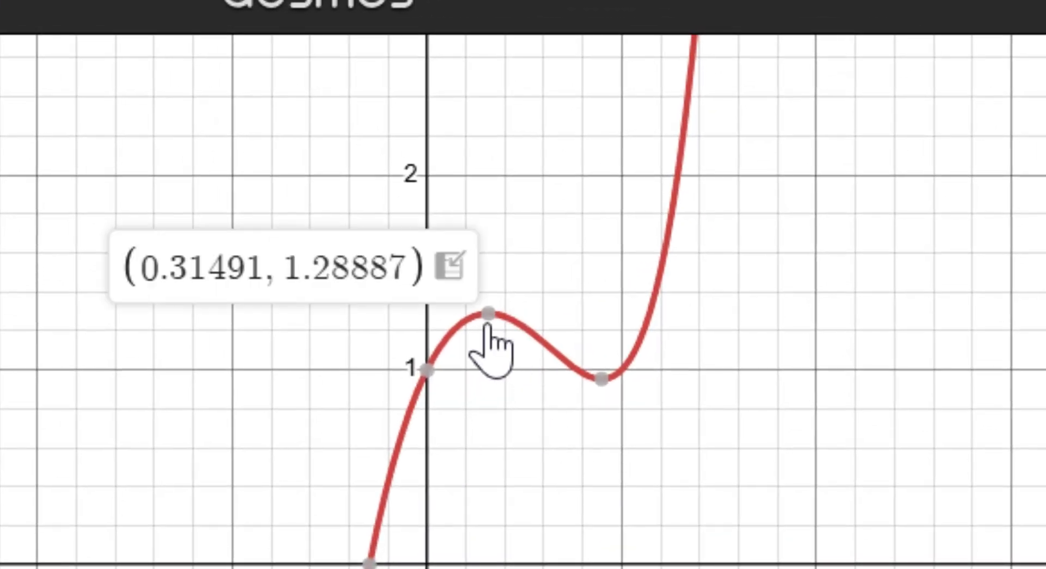
pyautogui.moveTo(426, 381)
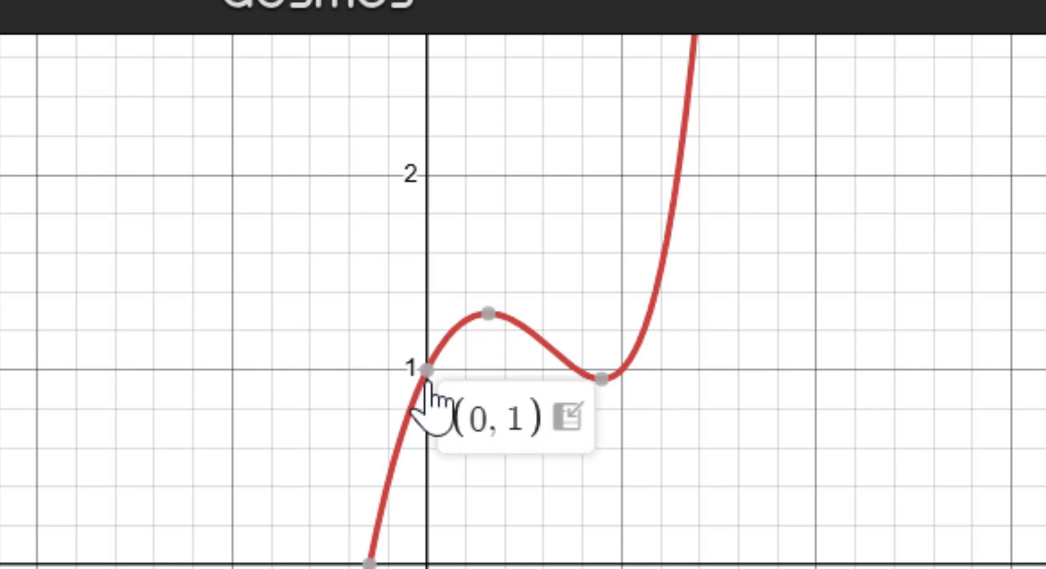
# Step: Export the curve's local minimum to the expression list as a point and label it "local min"
pyautogui.moveTo(609, 384)
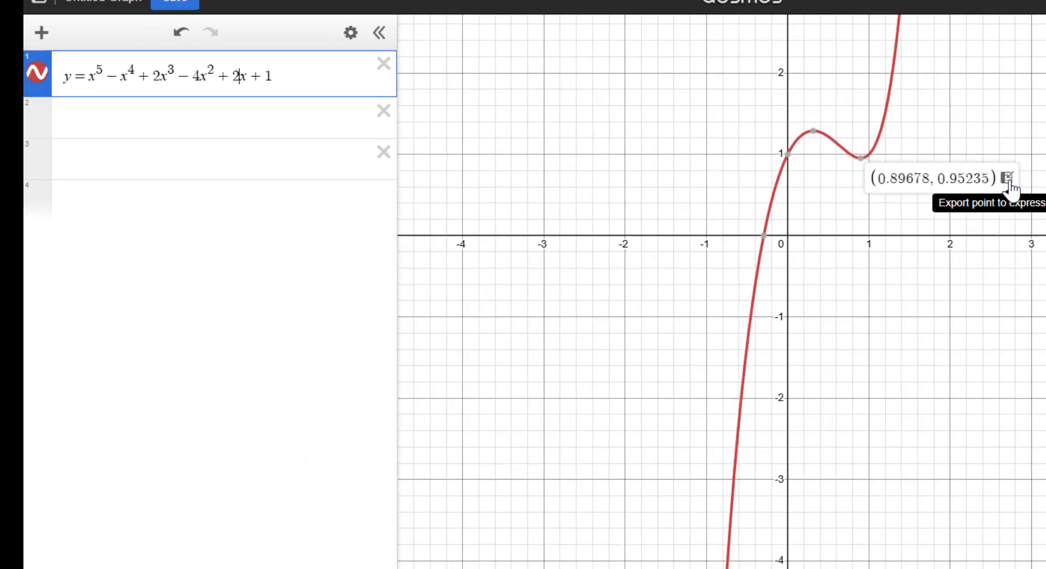
pyautogui.click(953, 427)
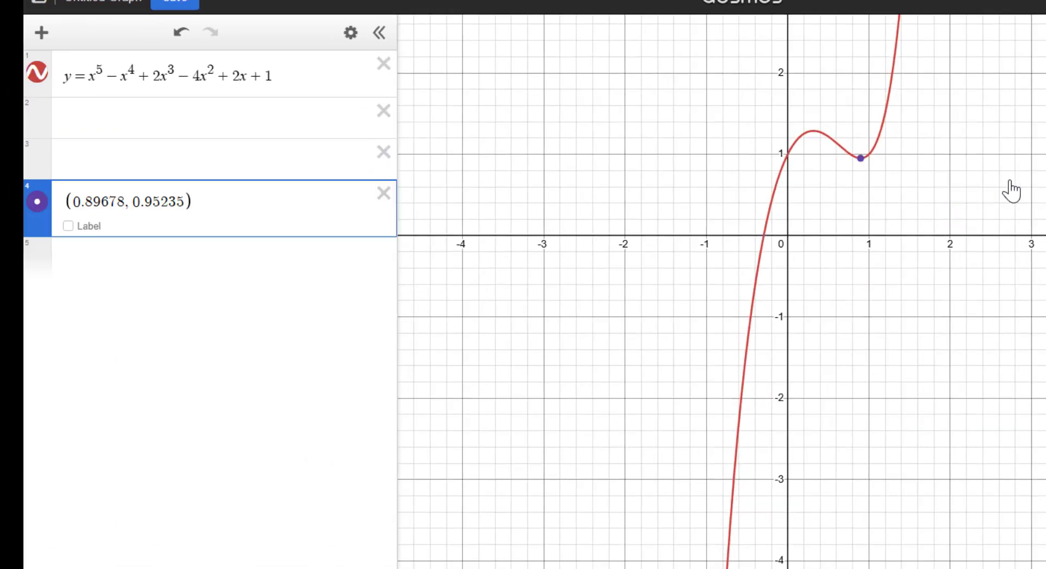
pyautogui.click(67, 226)
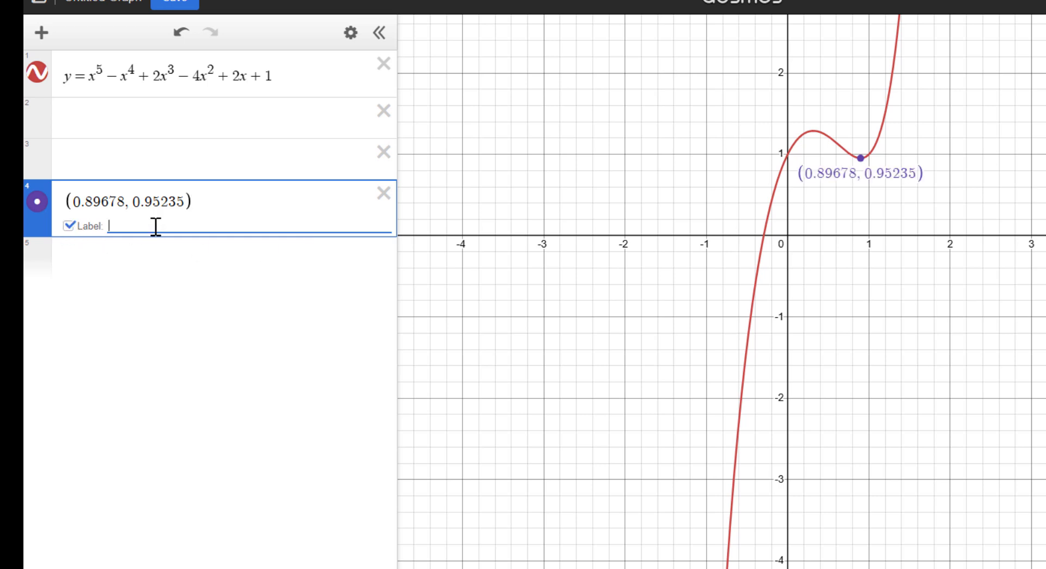
pyautogui.write('local min')
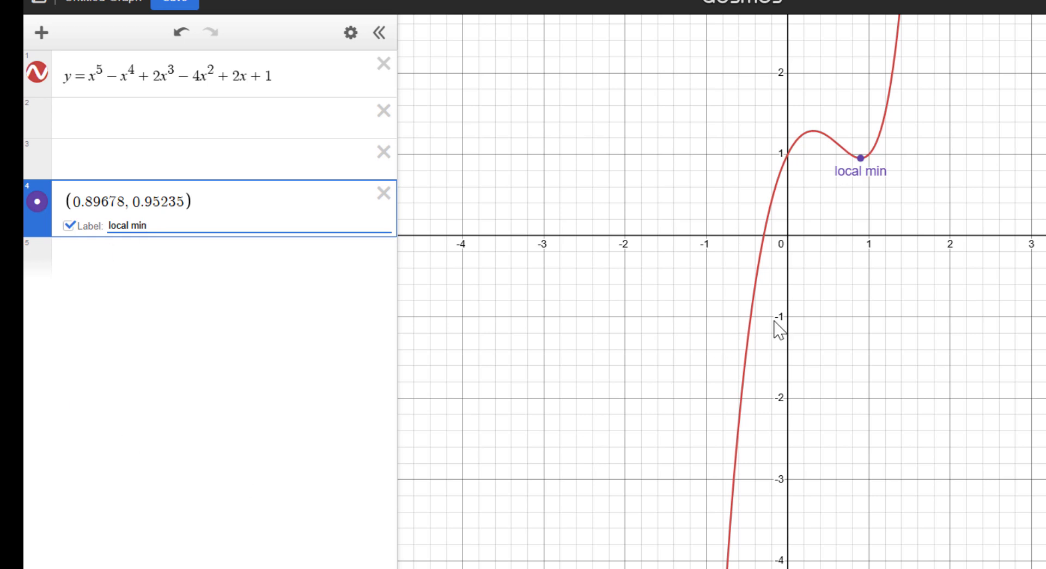
# Step: Select the polynomial curve and check the coordinates of its x-intercept
pyautogui.click(756, 309)
pyautogui.moveTo(764, 237)
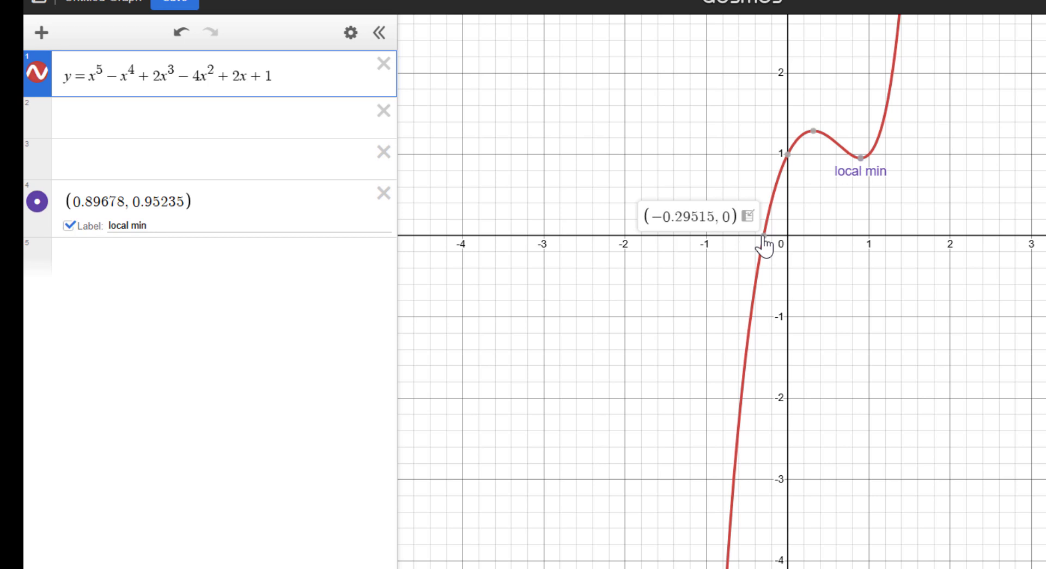
pyautogui.click(764, 237)
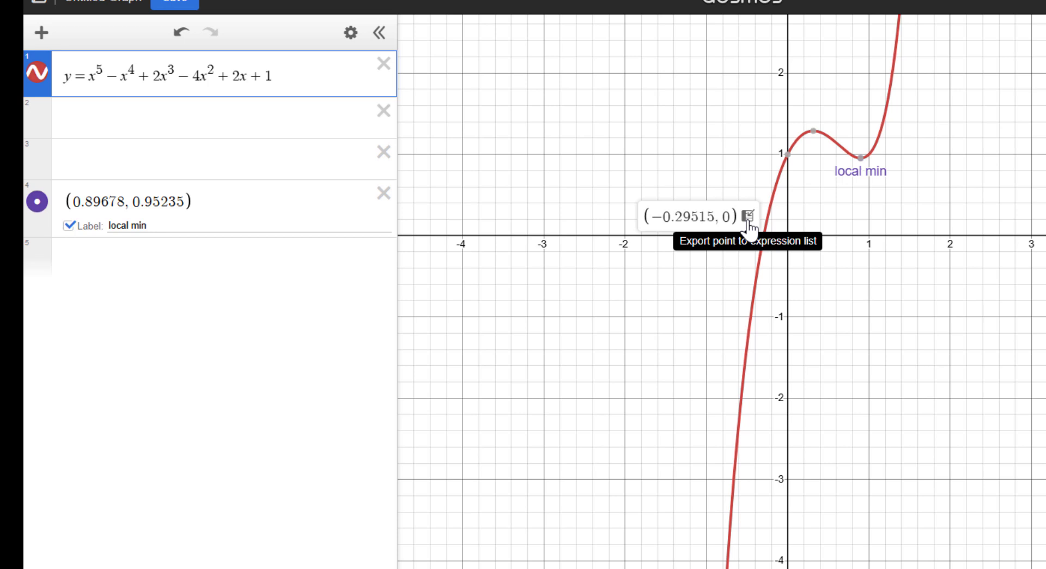
# Step: Delete the point labelled "local min" and the two empty expressions, leaving only the polynomial
pyautogui.click(383, 193)
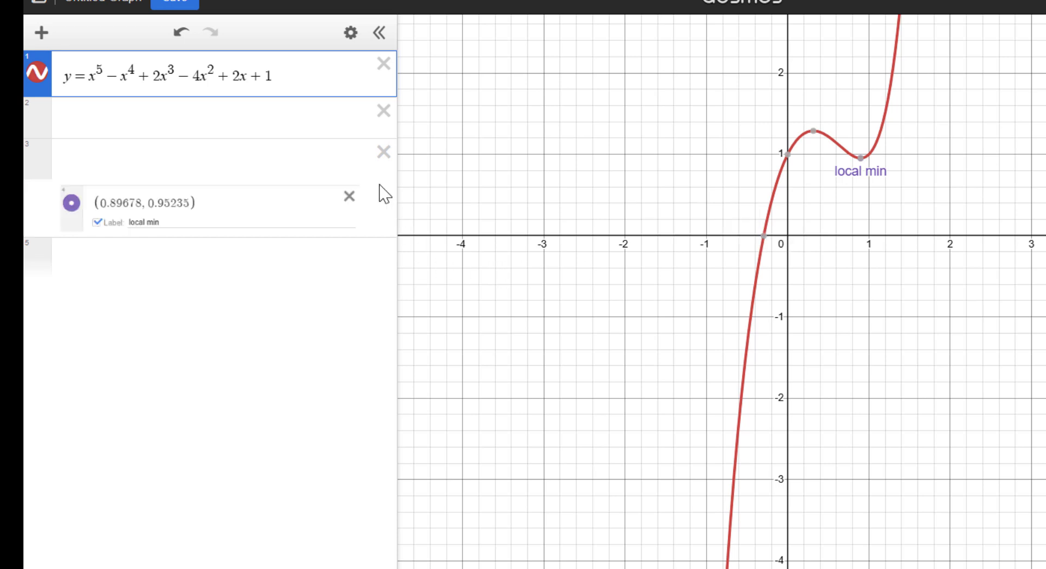
pyautogui.click(384, 151)
pyautogui.click(383, 110)
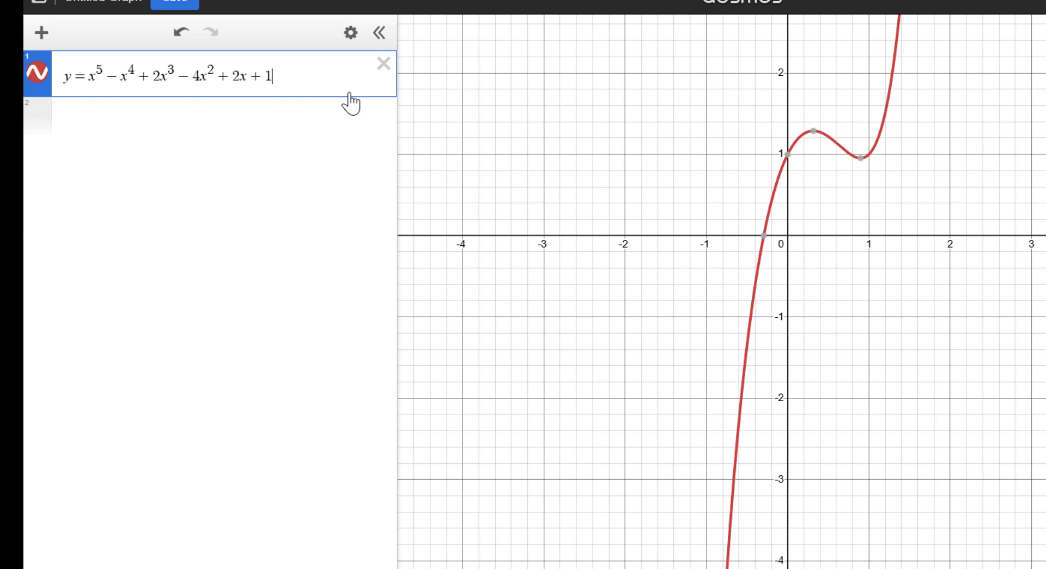
# Step: Restrict the polynomial's domain by appending {-.5 < x < 1.5} to its expression
pyautogui.write('{')
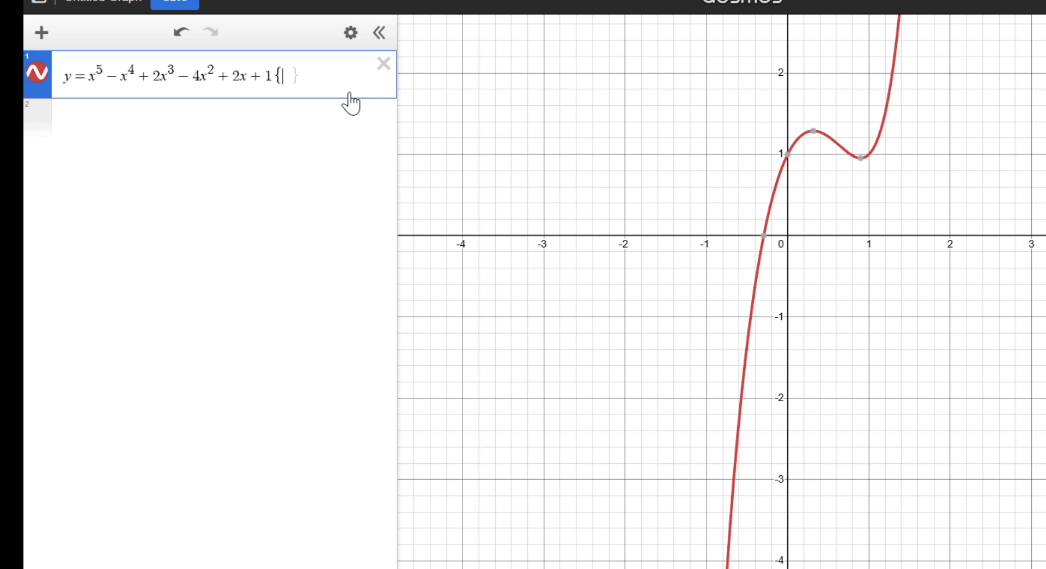
pyautogui.write('-')
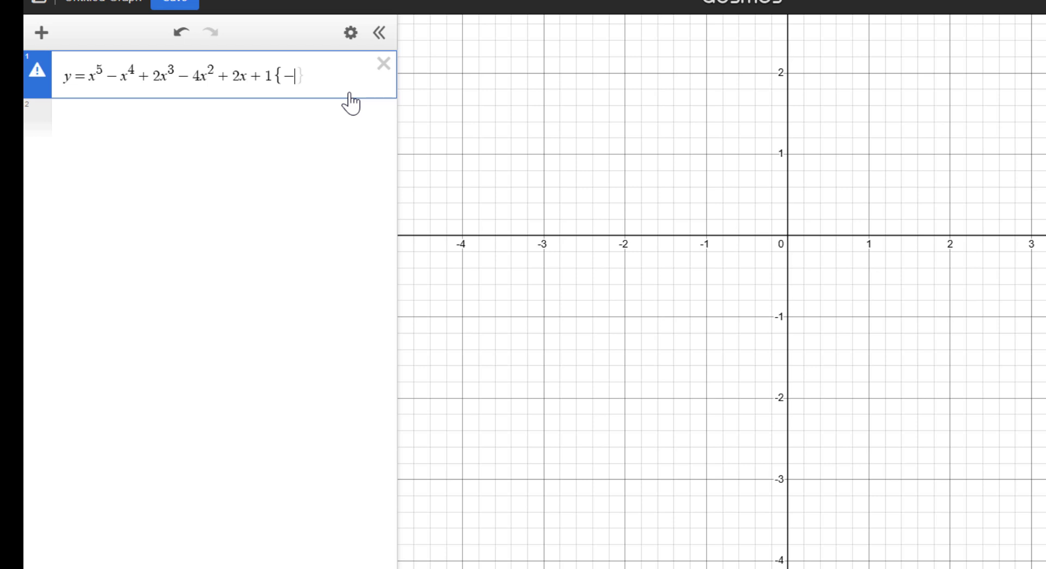
pyautogui.write('.5<')
pyautogui.write('x<')
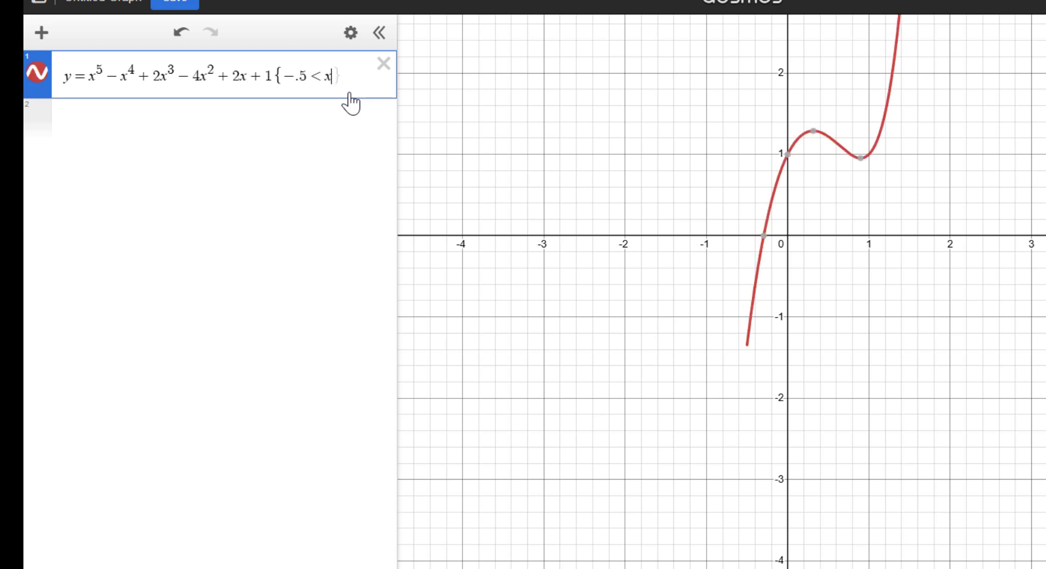
pyautogui.write('1.5')
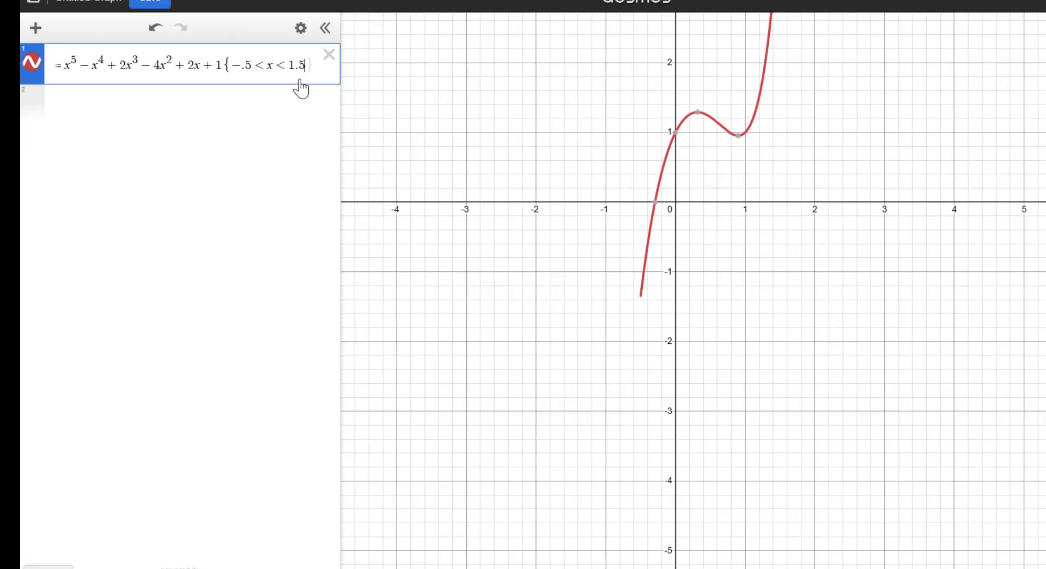
pyautogui.moveTo(803, 172); pyautogui.dragTo(763, 378)
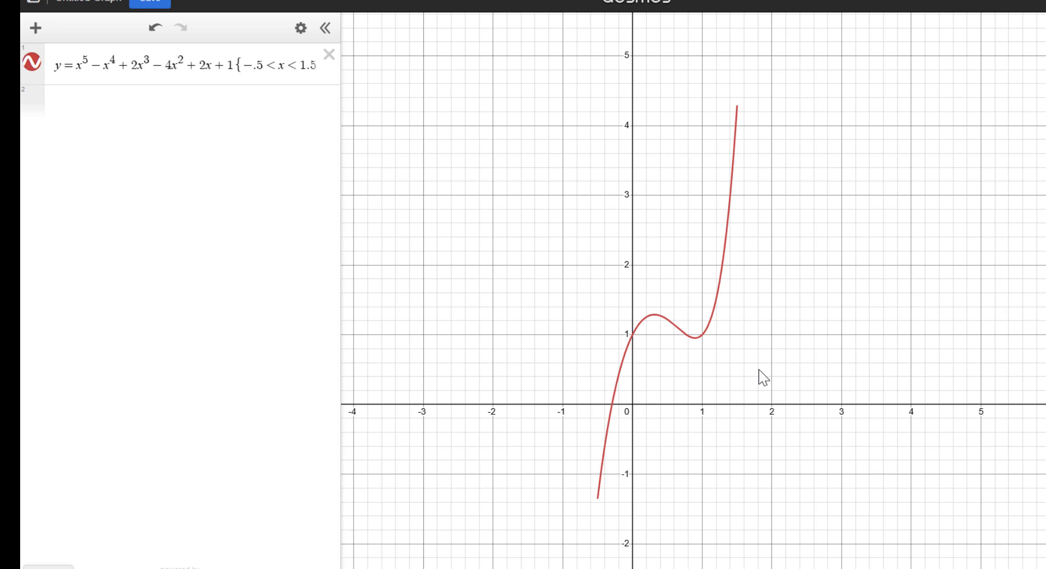
pyautogui.hotkey('ctrl', 'z')
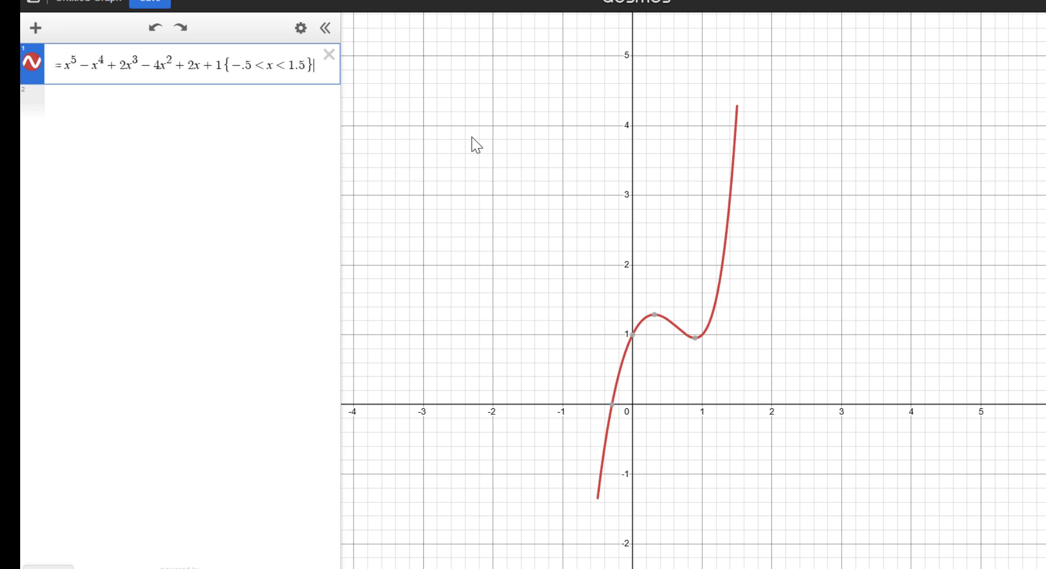
# Step: Restrict the polynomial's range by appending a second condition, {-.6 < y < 3}
pyautogui.write('{')
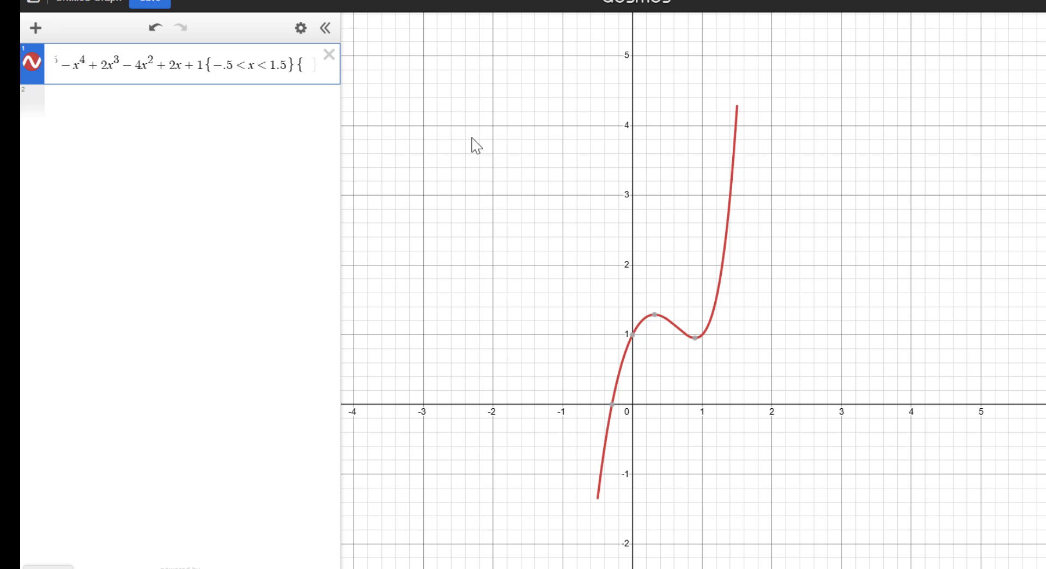
pyautogui.write('-.6 ')
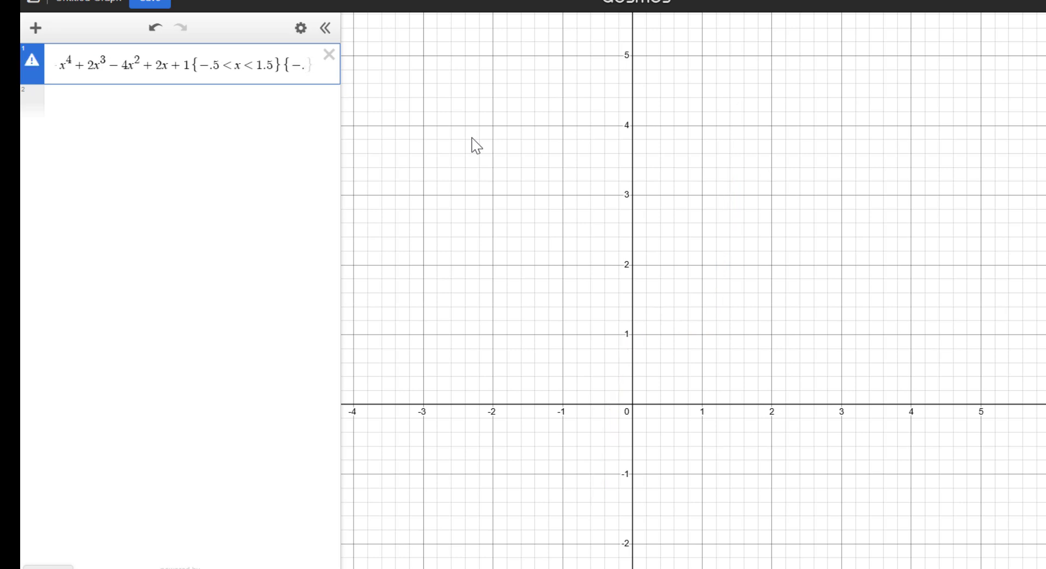
pyautogui.write('< y ')
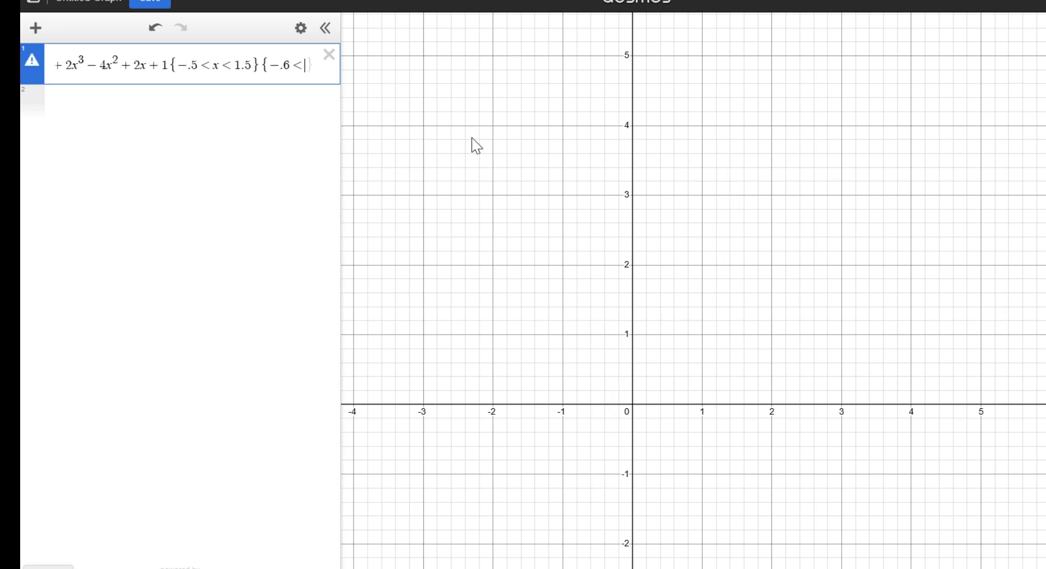
pyautogui.write('< ')
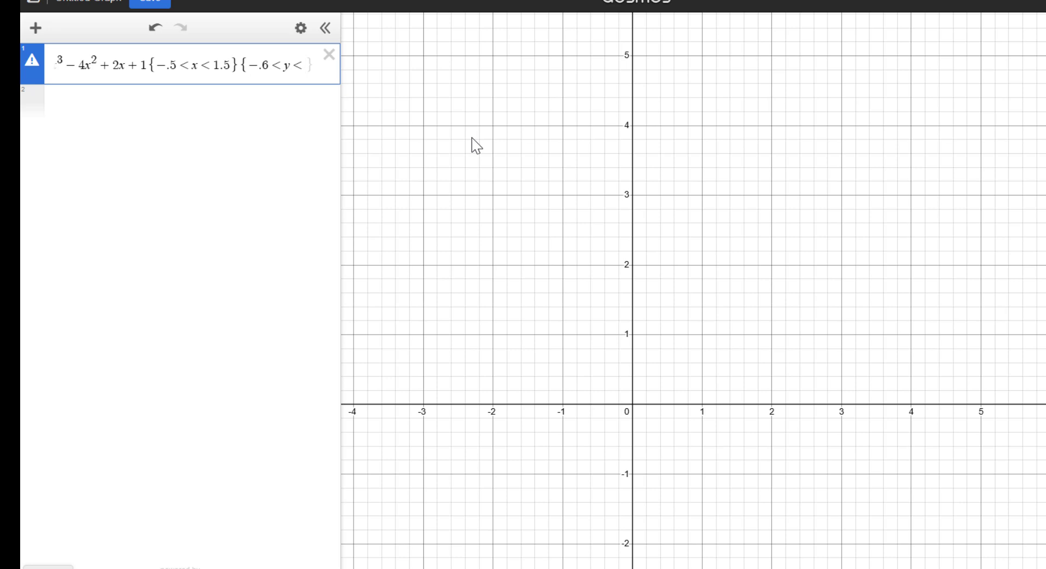
pyautogui.write('3')
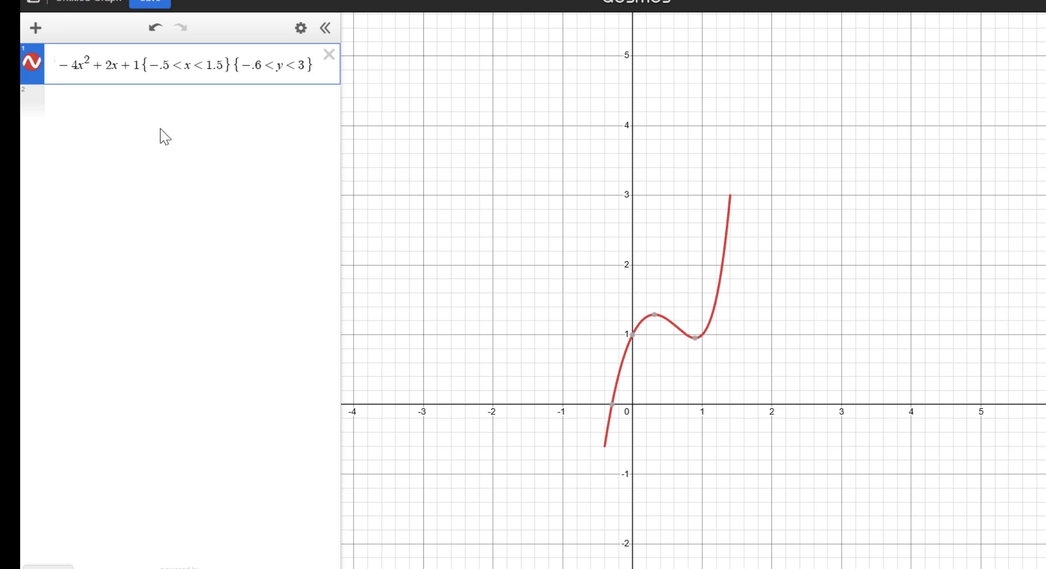
# Step: Plot the parabola y₁ = x₁² − 5 in a new expression below the polynomial
pyautogui.click(248, 104)
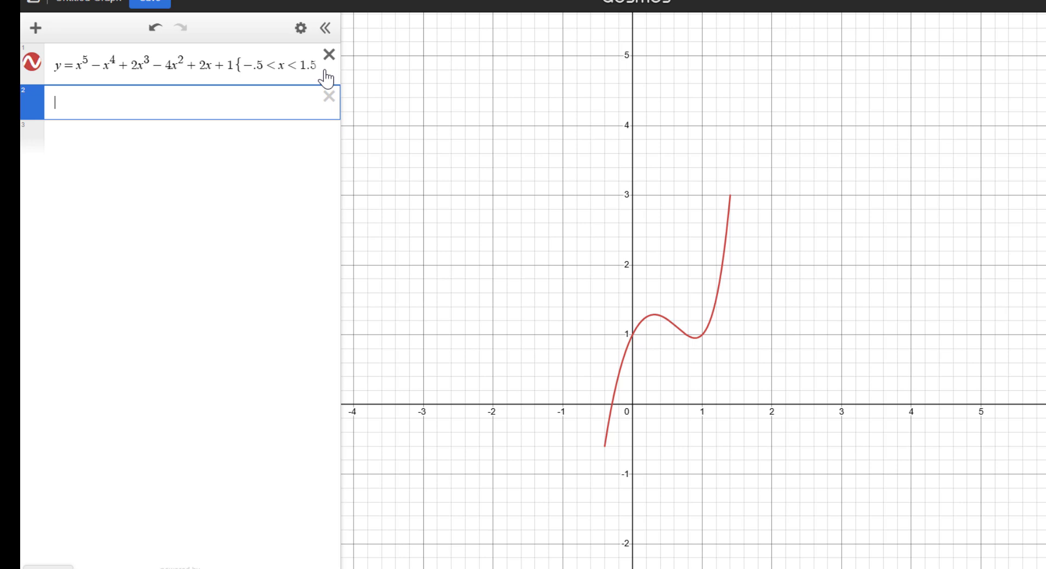
pyautogui.write('y_1')
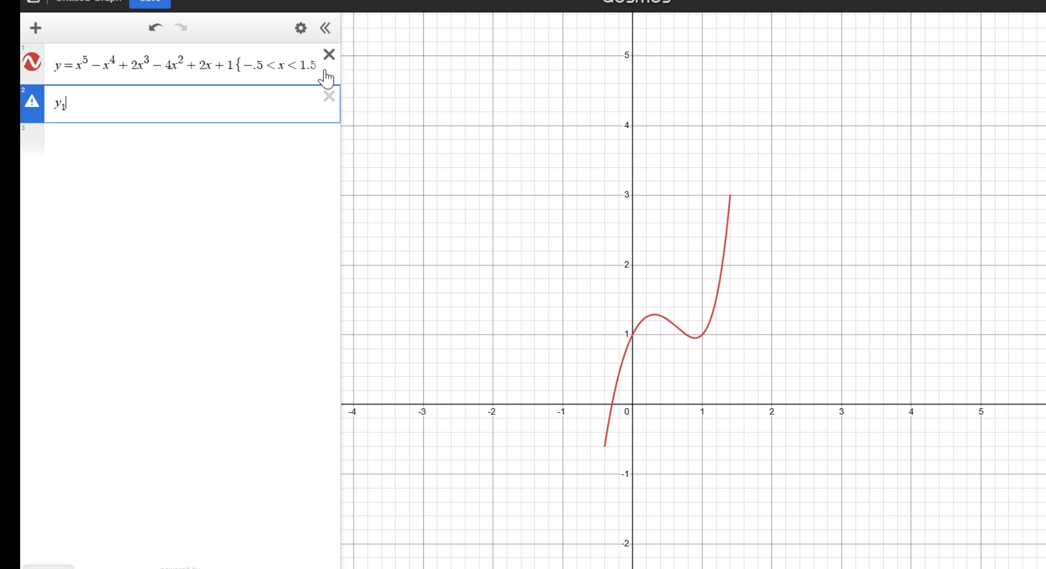
pyautogui.write('=x_1')
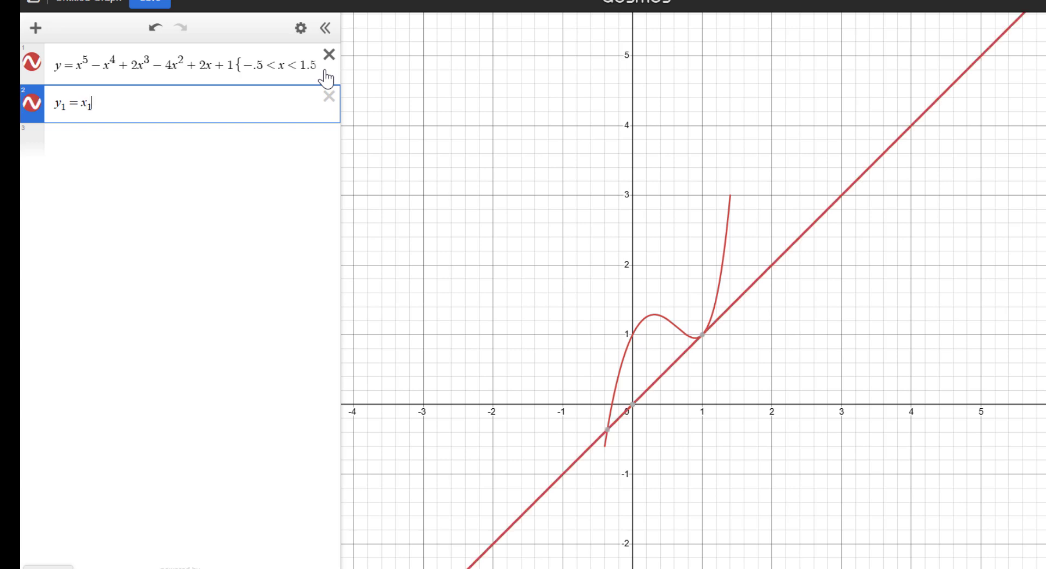
pyautogui.write('^2')
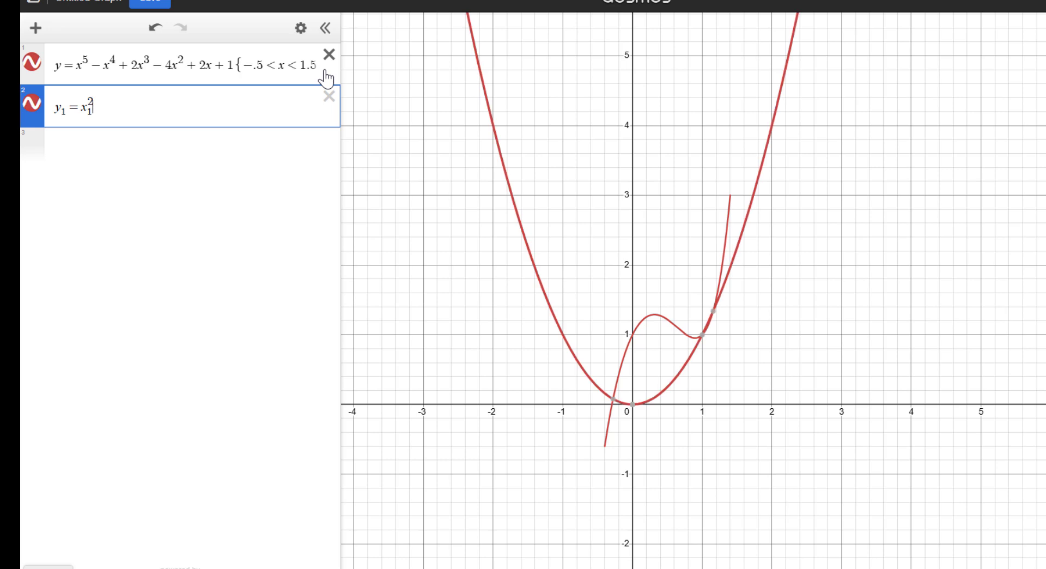
pyautogui.press('Right')
pyautogui.write('-5')
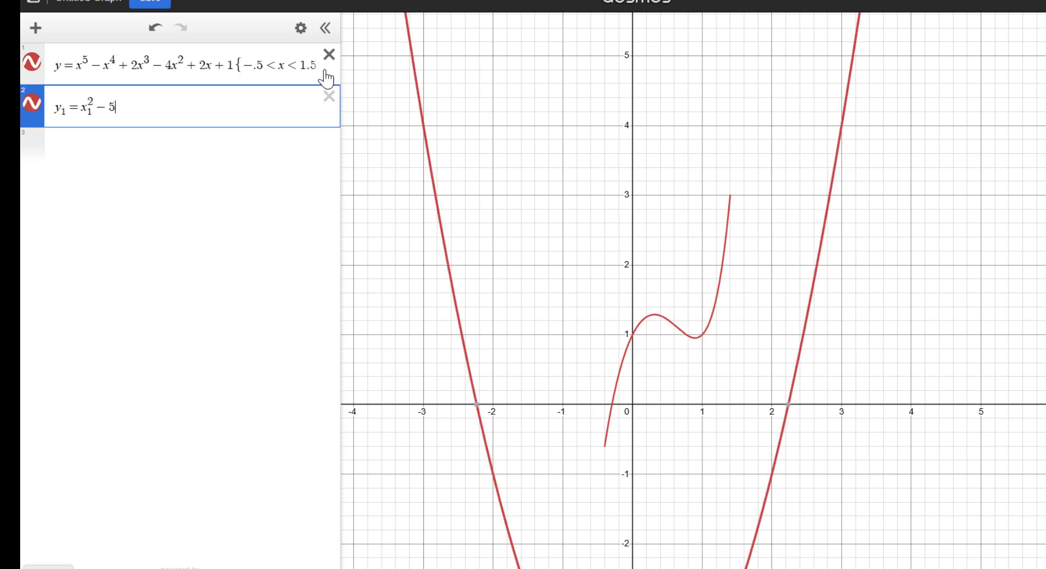
# Step: Change the line colour of the parabola y₁ = x₁² − 5 to green
pyautogui.click(33, 109)
pyautogui.click(108, 173)
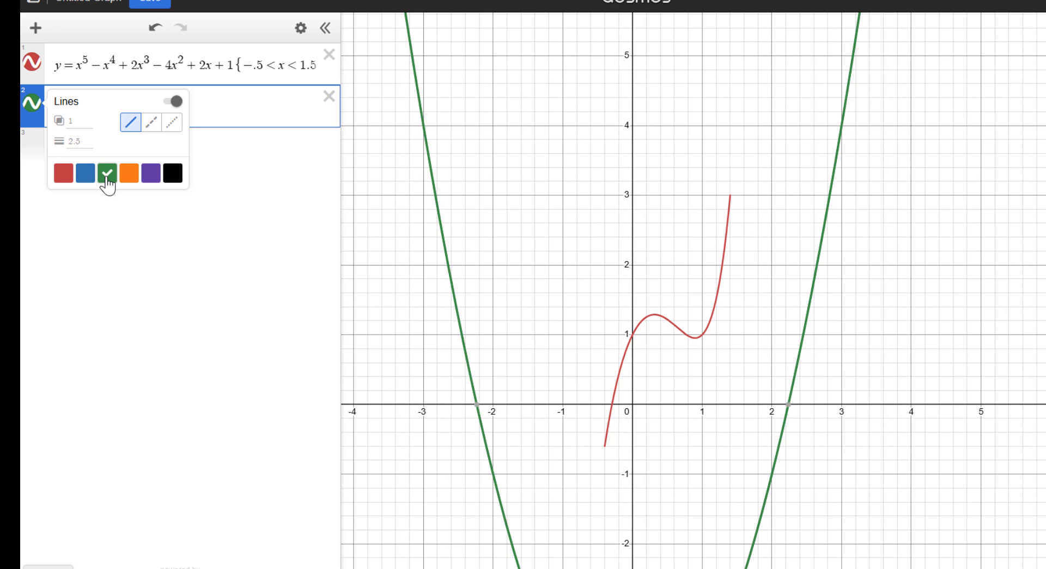
pyautogui.click(254, 197)
# Step: Plot the sideways parabola x₂ = y² in a new third expression
pyautogui.click(247, 160)
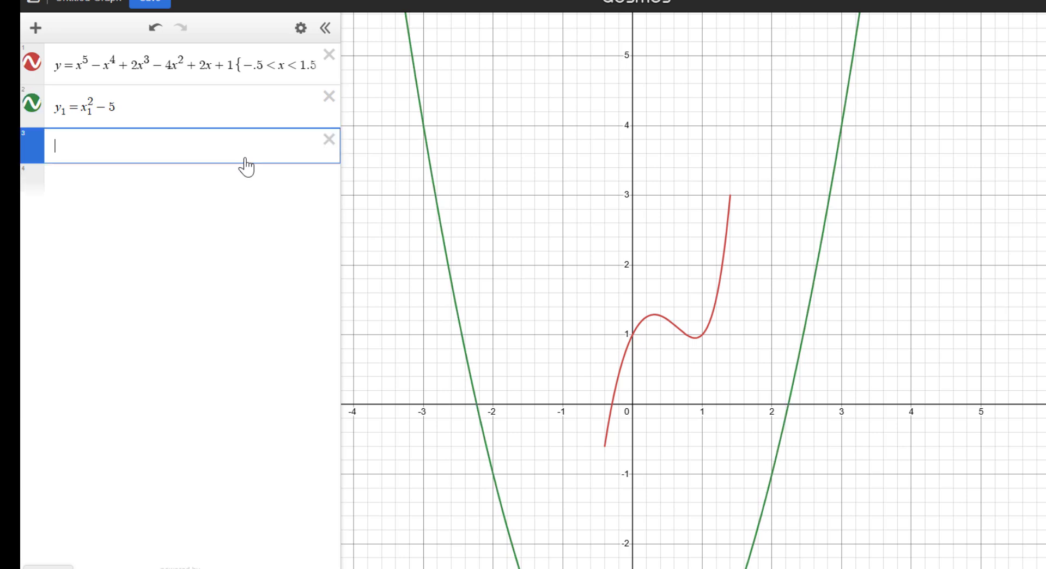
pyautogui.hotkey('ctrl', 'z')
pyautogui.write('x_2')
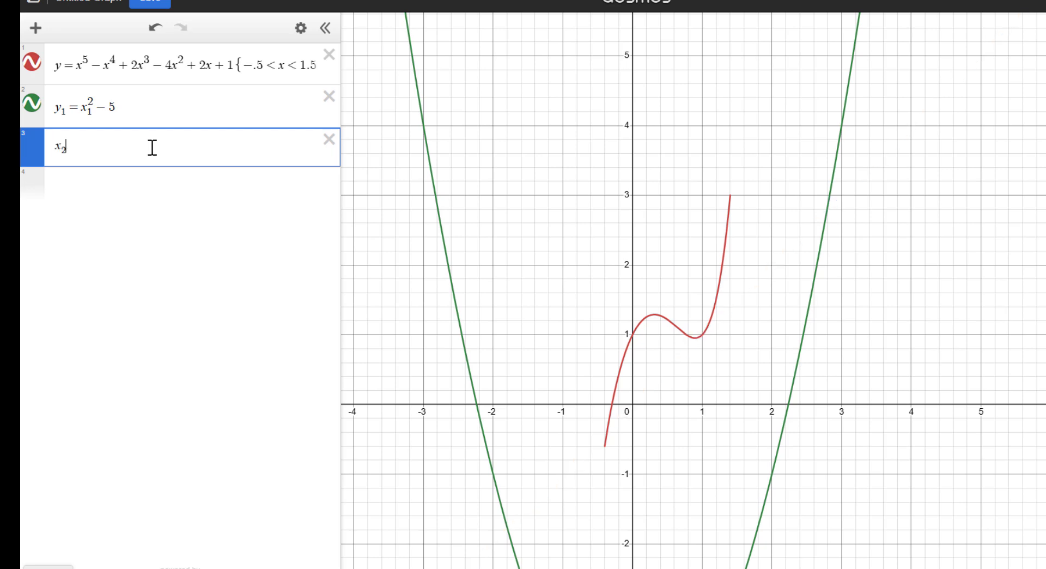
pyautogui.write('=y^2')
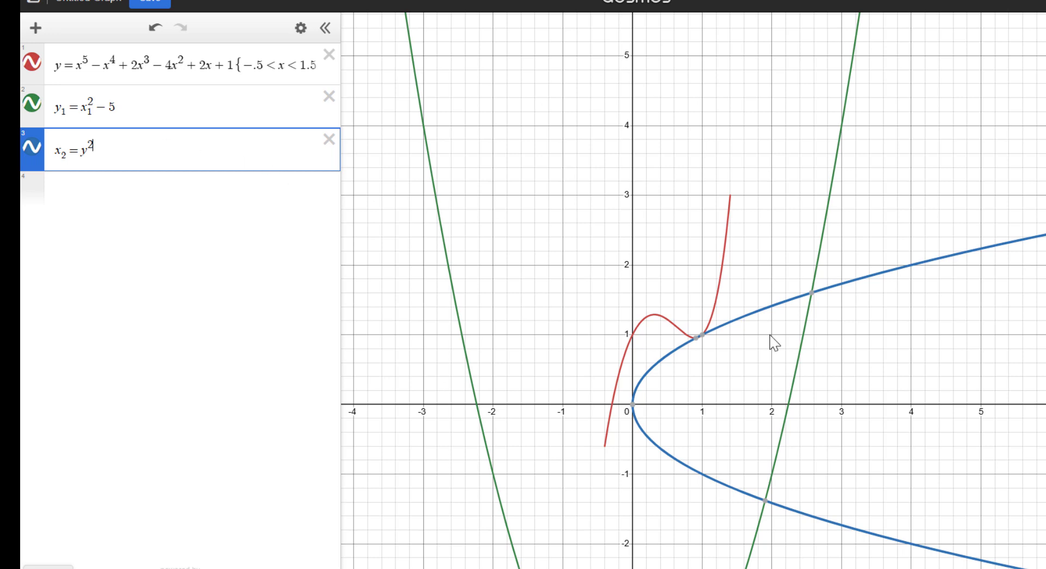
# Step: Export the upper intersection point of the curves y₁ = x₁² − 5 and x₂ = y² to the expression list
pyautogui.click(811, 292)
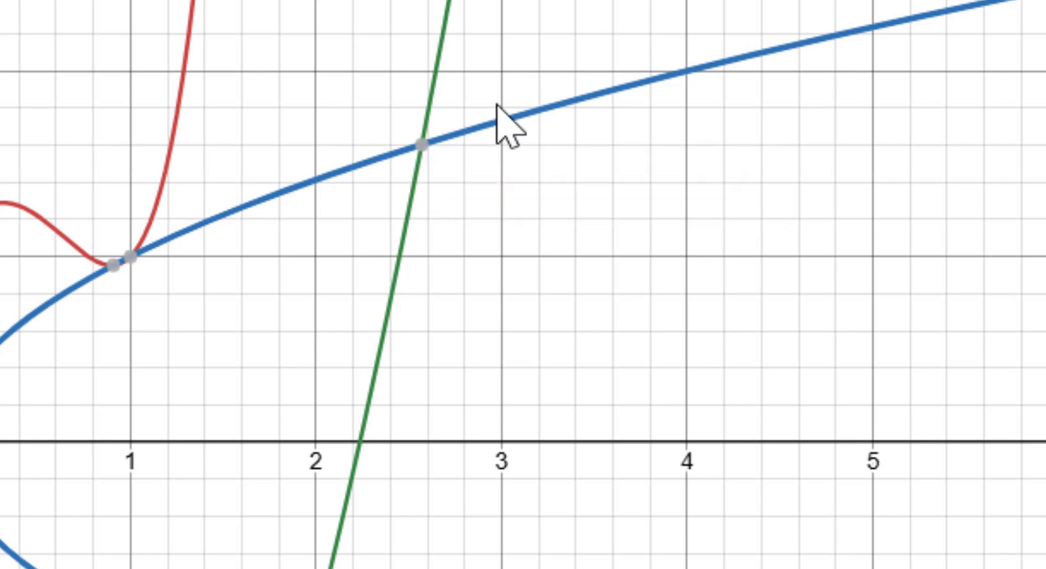
pyautogui.click(423, 144)
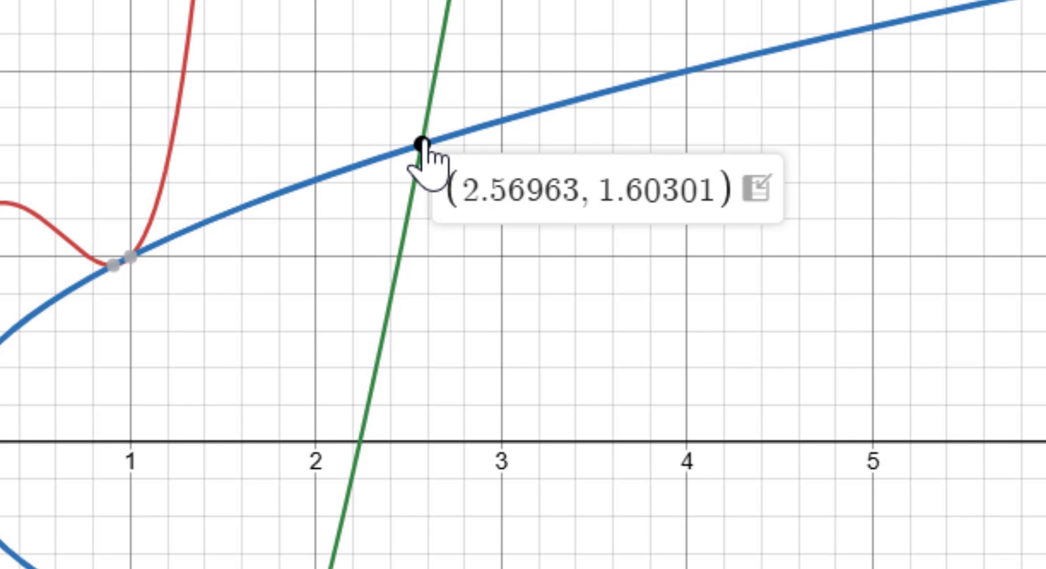
pyautogui.click(756, 188)
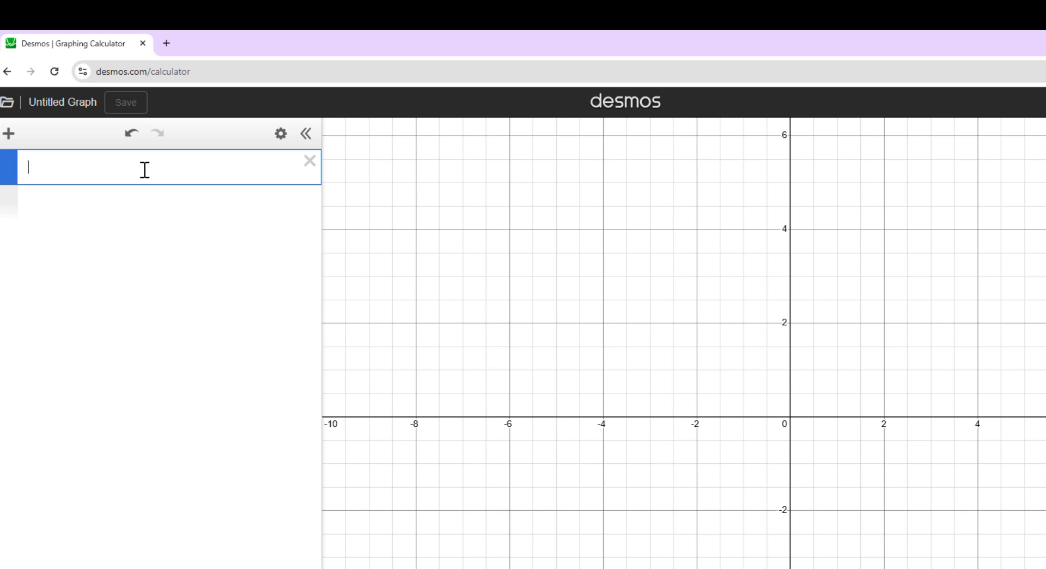
# Step: Graph the inequality y ≥ x² in the empty first expression
pyautogui.write('y')
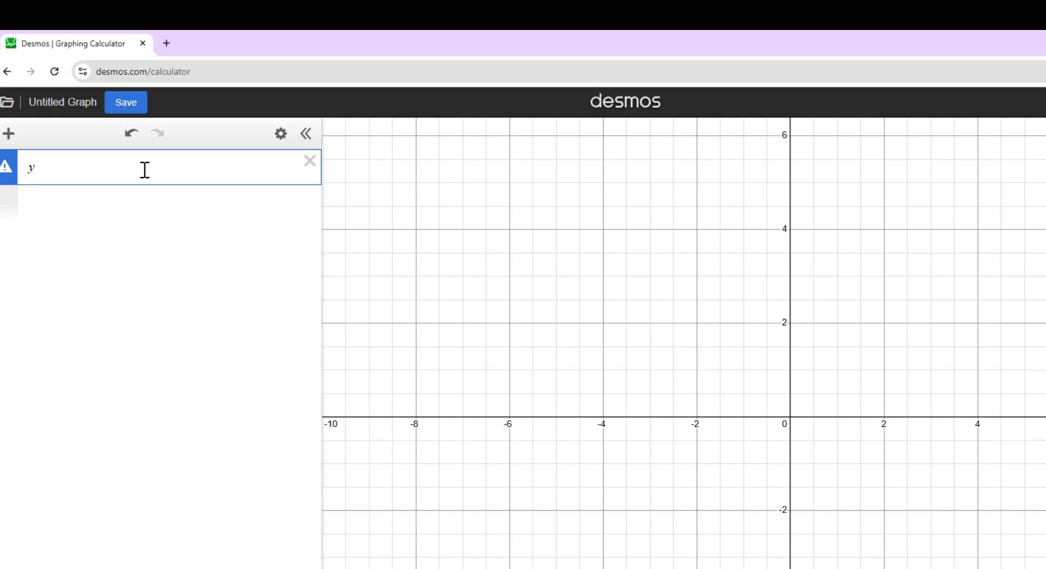
pyautogui.write('>')
pyautogui.write('x')
pyautogui.write('^2')
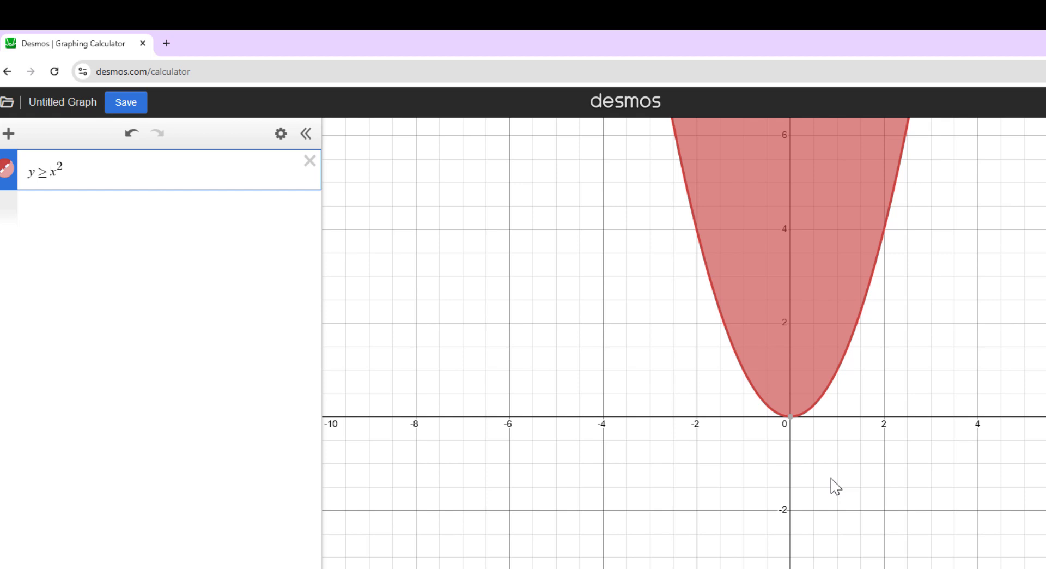
# Step: Graph a second inequality y < x² + 2 in a new expression and make its x² term negative
pyautogui.click(170, 225)
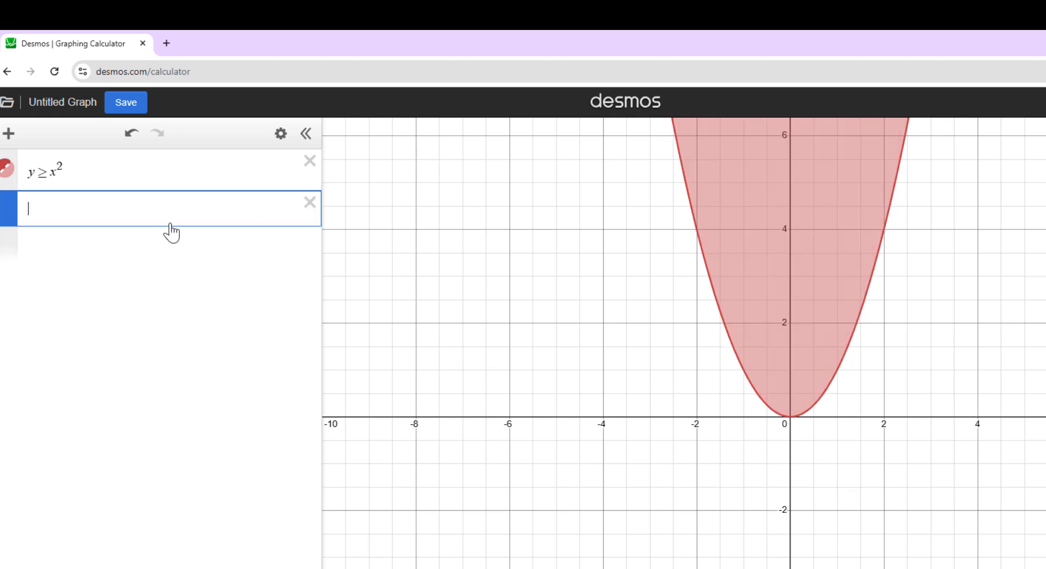
pyautogui.write('y<x')
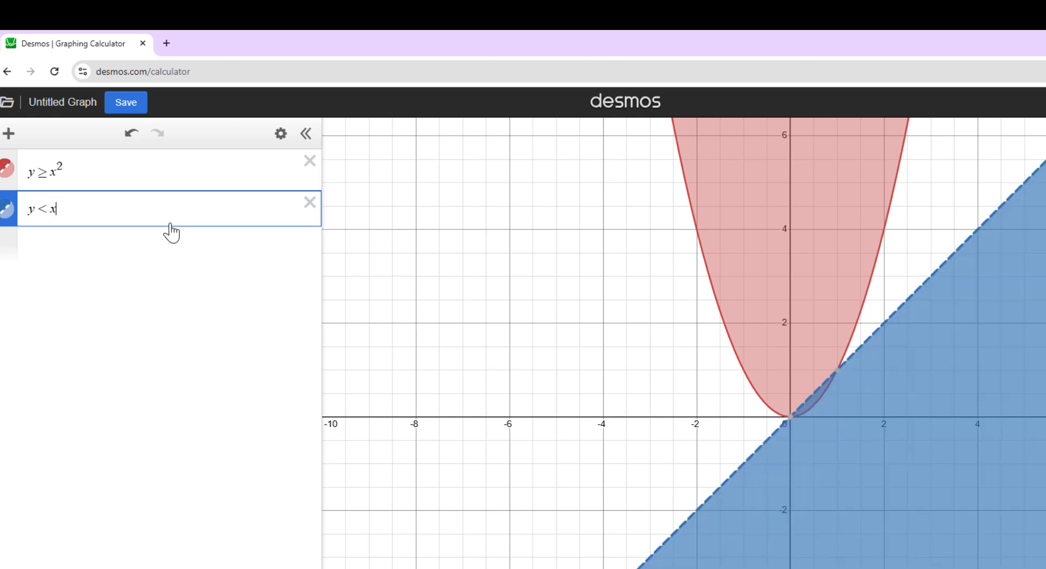
pyautogui.write('^2')
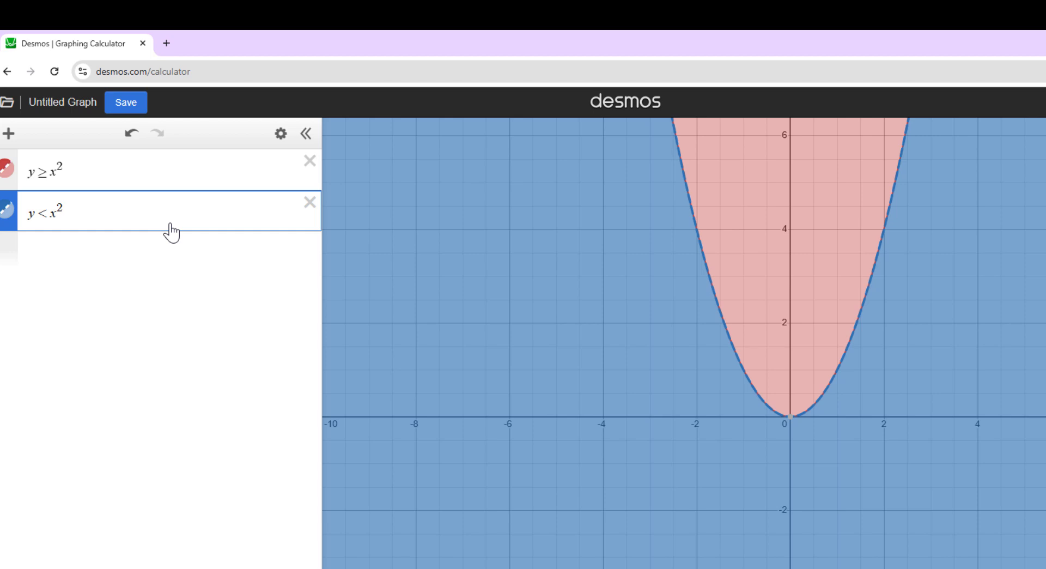
pyautogui.press('Right')
pyautogui.write('+ 2')
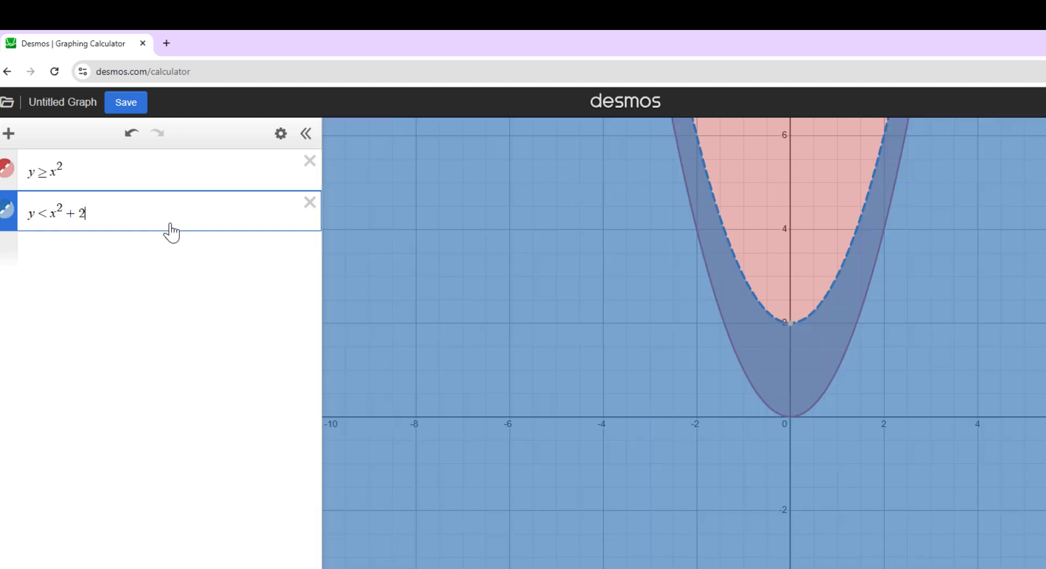
pyautogui.click(49, 217)
pyautogui.write('-')
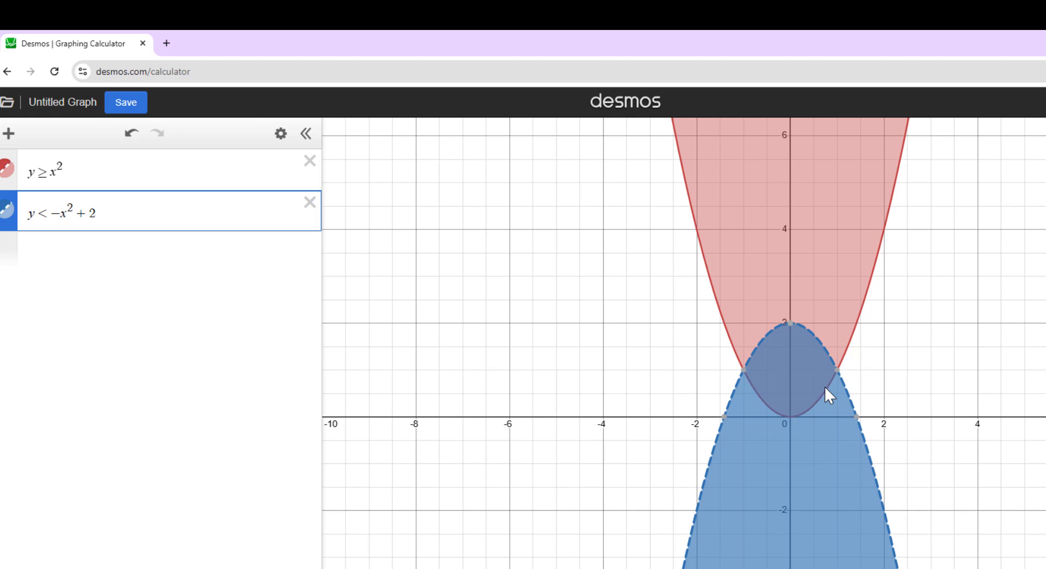
# Step: Delete the second inequality and restrict y ≥ x² with the condition {y < x + 1}
pyautogui.click(309, 202)
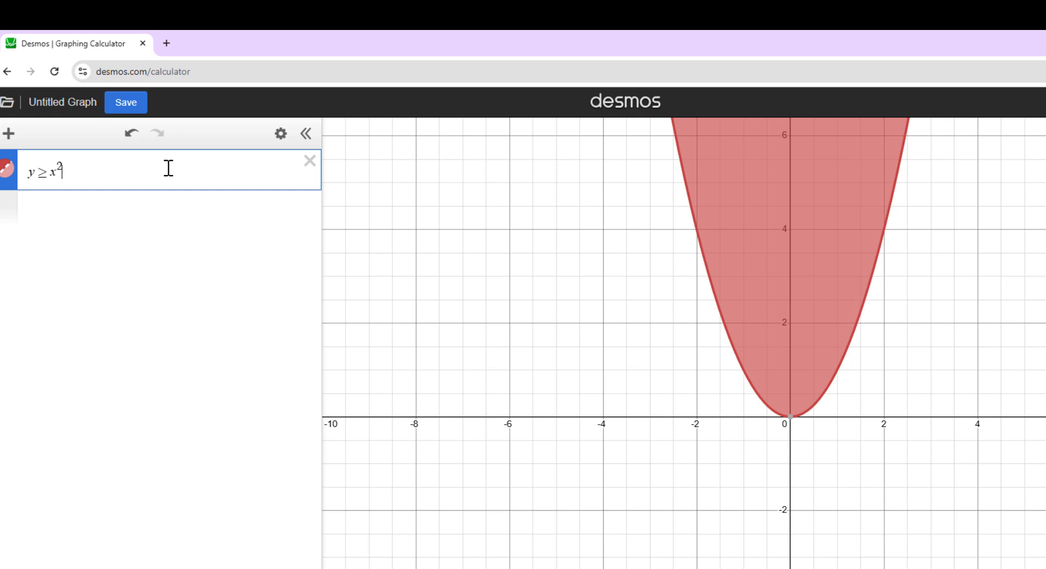
pyautogui.write('{')
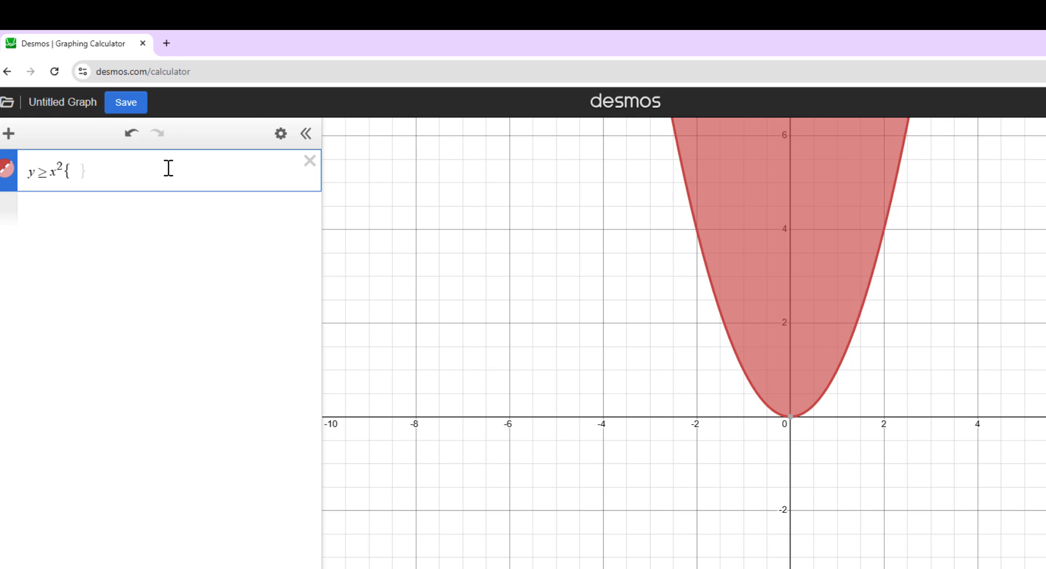
pyautogui.write('y')
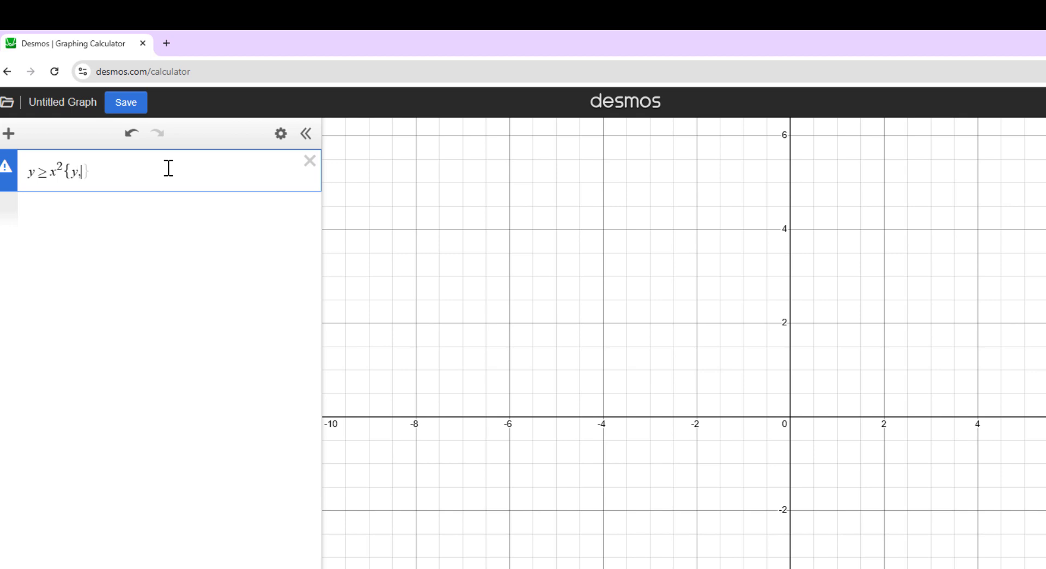
pyautogui.write('<x+1')
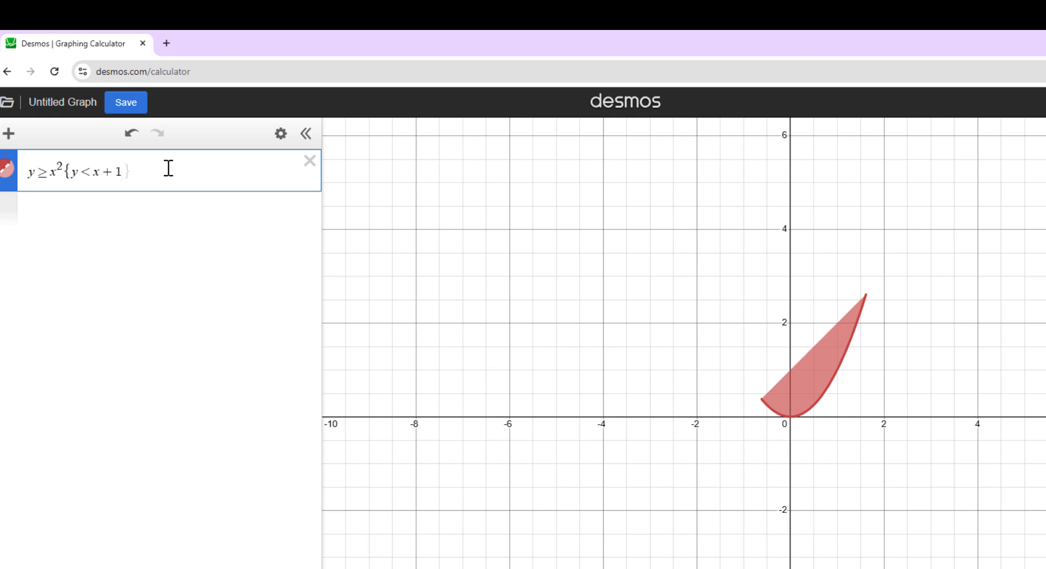
# Step: Add a second restriction {y < −x + 2} after the existing condition on the inequality
pyautogui.write('}{y<')
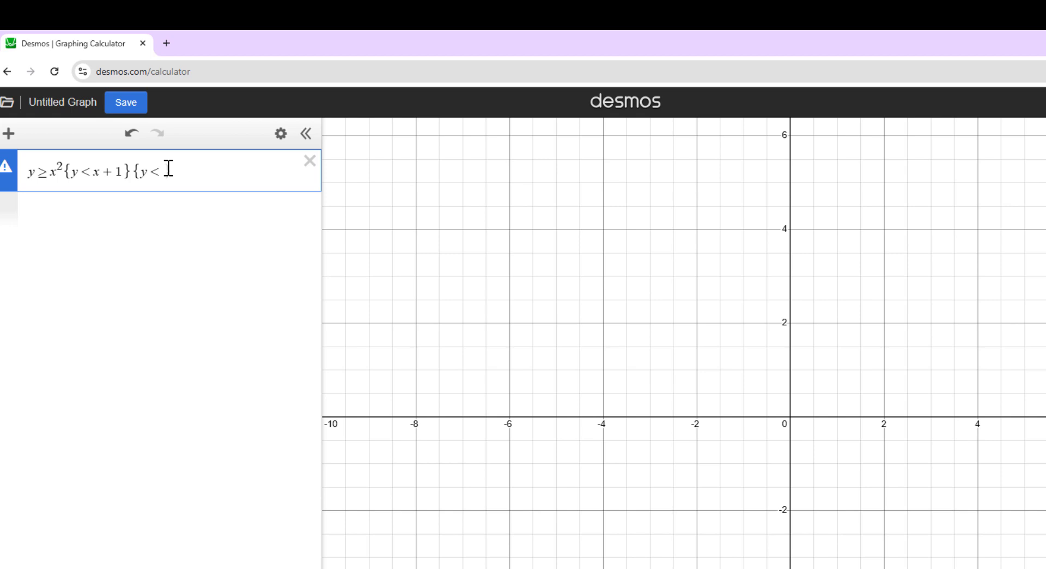
pyautogui.write('-x')
pyautogui.write('+2')
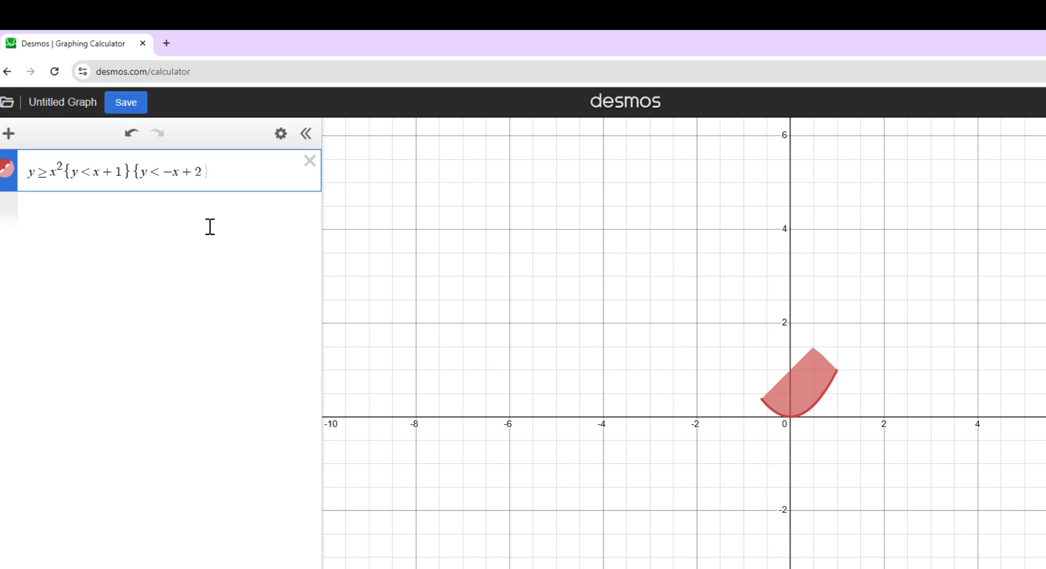
# Step: Delete the restricted inequality and plot the ellipse x² + 2y² = 1 in the first expression
pyautogui.click(308, 162)
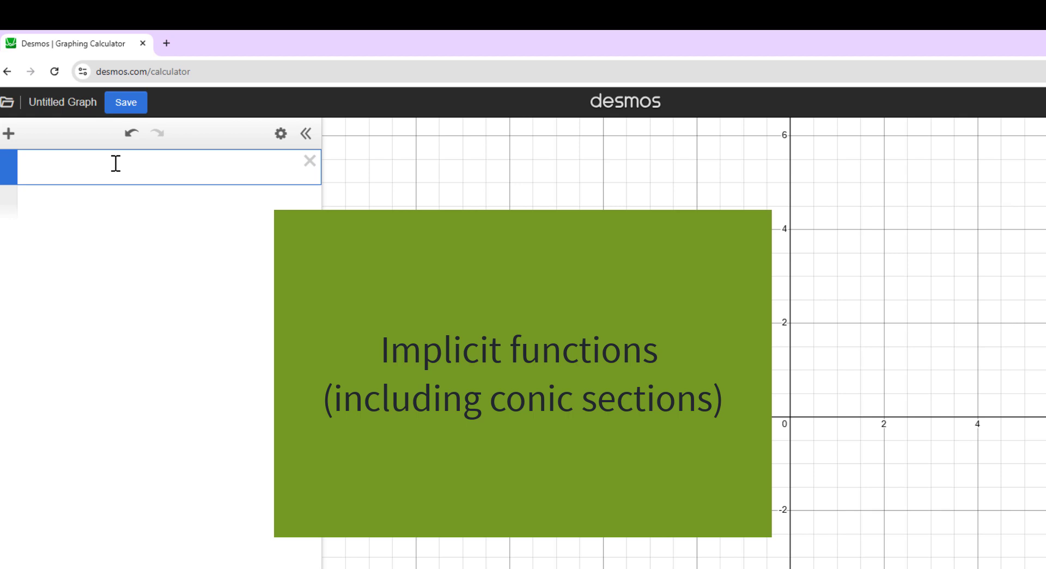
pyautogui.write('x^2+')
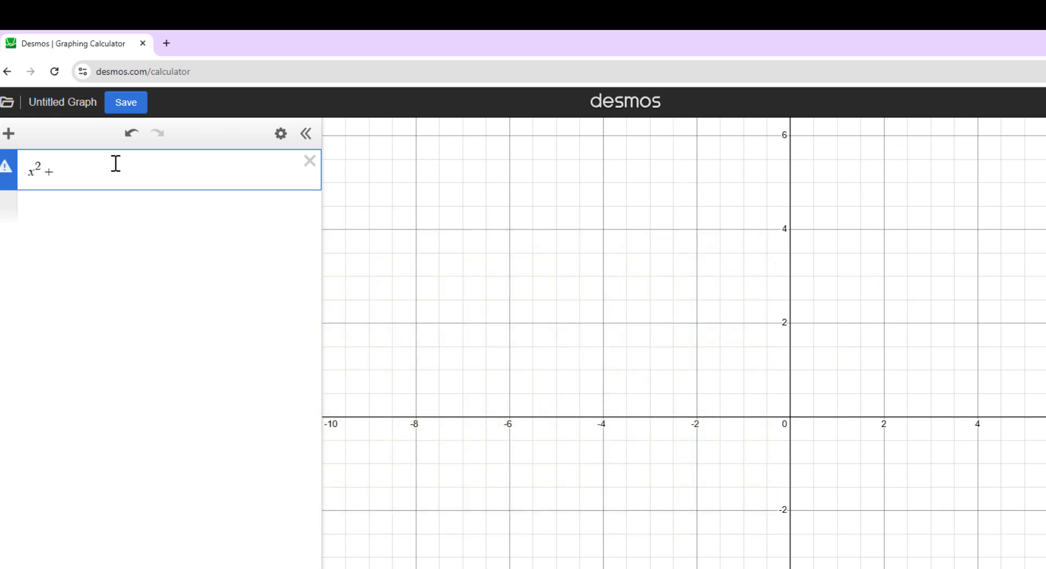
pyautogui.write('2y^2=1')
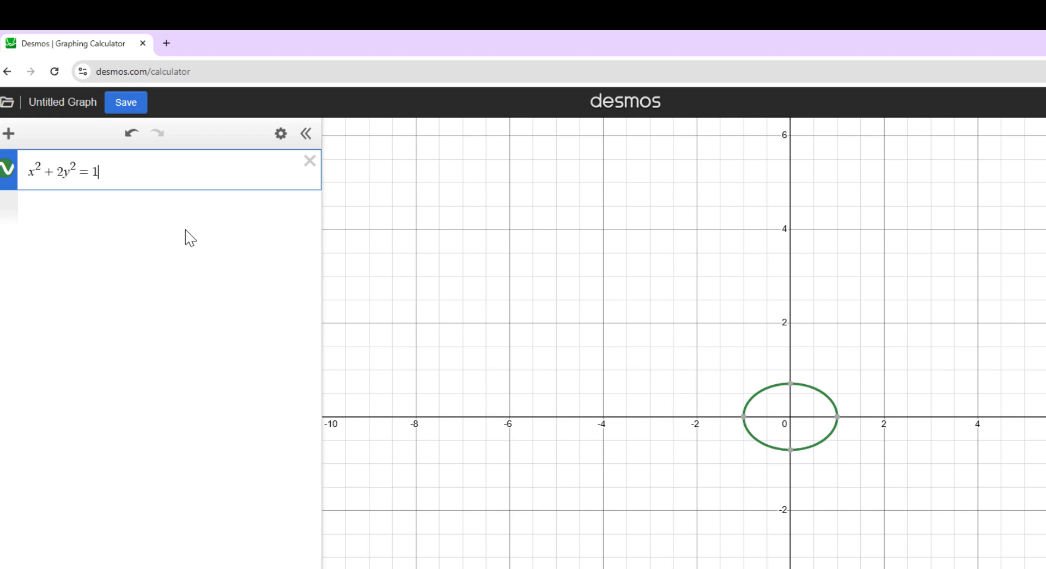
# Step: Give the ellipse equation the coefficients a and b so it reads ax² + by² = 1
pyautogui.click(30, 172)
pyautogui.write('a')
pyautogui.doubleClick(65, 171)
pyautogui.write('b')
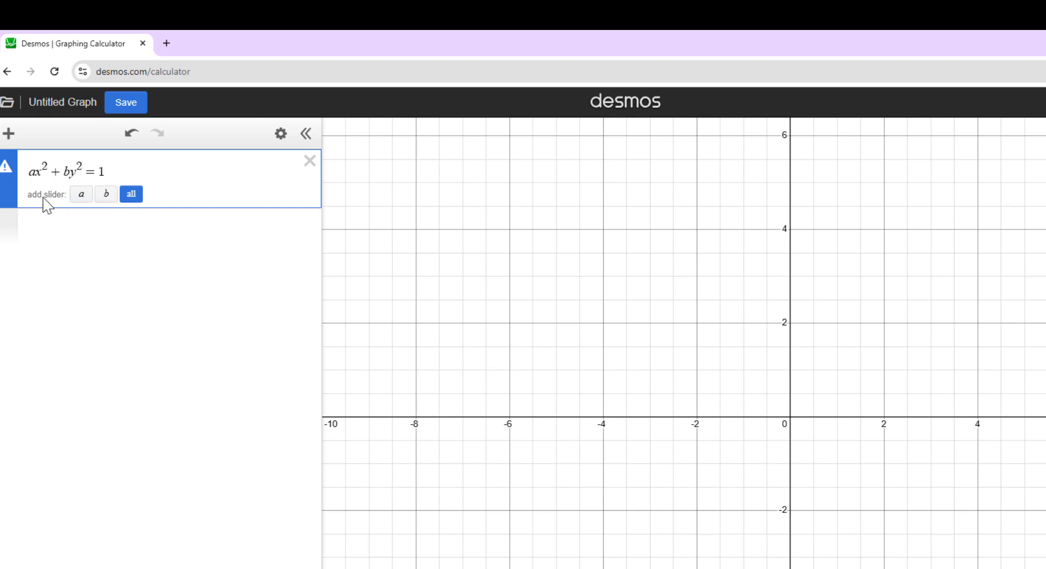
# Step: Rewrite the equation's first term as the fraction x²/a instead of ax²
pyautogui.doubleClick(32, 172)
pyautogui.press('BackSpace')
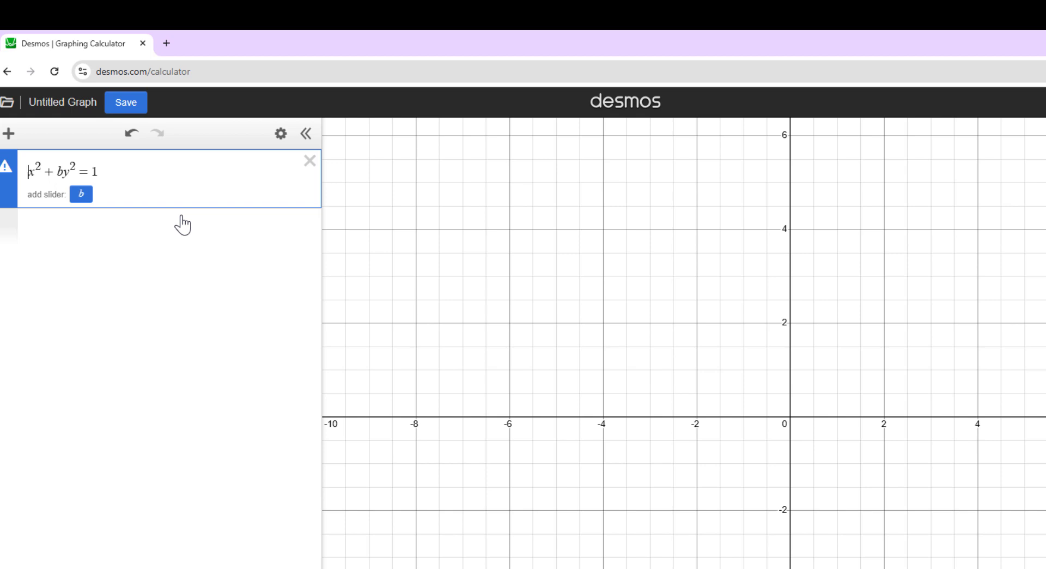
pyautogui.hotkey('shift', 'Right')
pyautogui.hotkey('shift', 'Right')
pyautogui.write('/a')
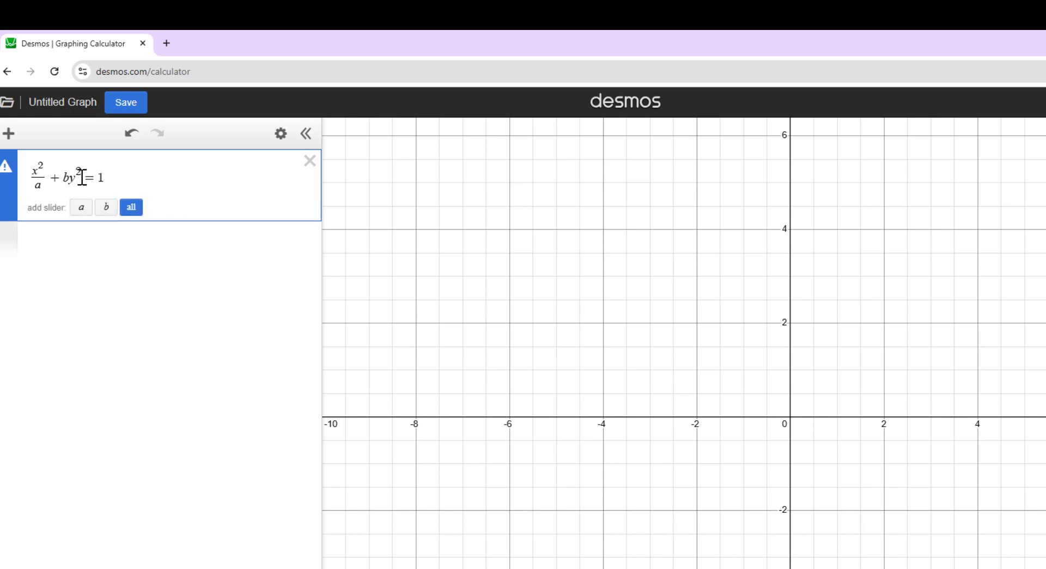
# Step: Rewrite the second term as the fraction y²/b and add sliders for both a and b
pyautogui.click(64, 177)
pyautogui.press('Delete')
pyautogui.hotkey('shift', 'Right')
pyautogui.hotkey('shift', 'Right')
pyautogui.write('/b')
pyautogui.click(132, 207)
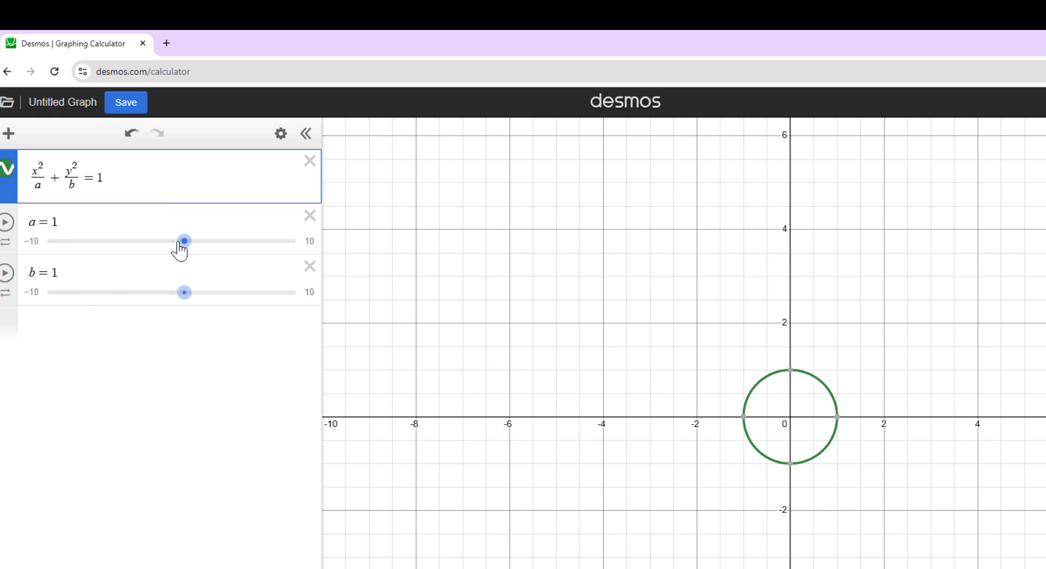
# Step: Set slider a to 4.4 and slider b to 3.7 to enlarge the ellipse
pyautogui.moveTo(180, 243); pyautogui.dragTo(226, 241)
pyautogui.moveTo(185, 292); pyautogui.dragTo(224, 296)
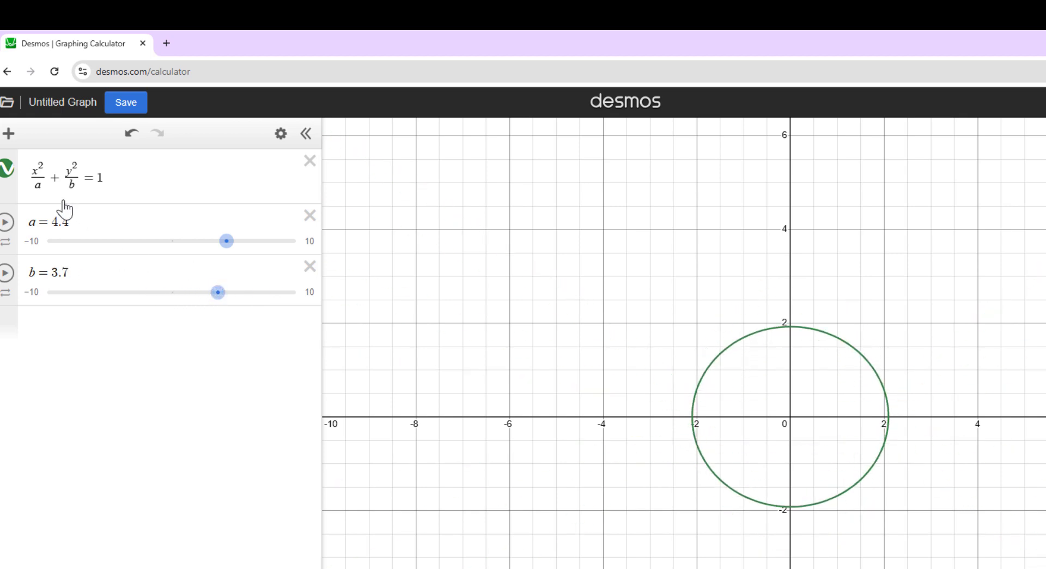
# Step: Square the denominators a and b in the ellipse equation and set slider a to −5.9
pyautogui.click(45, 188)
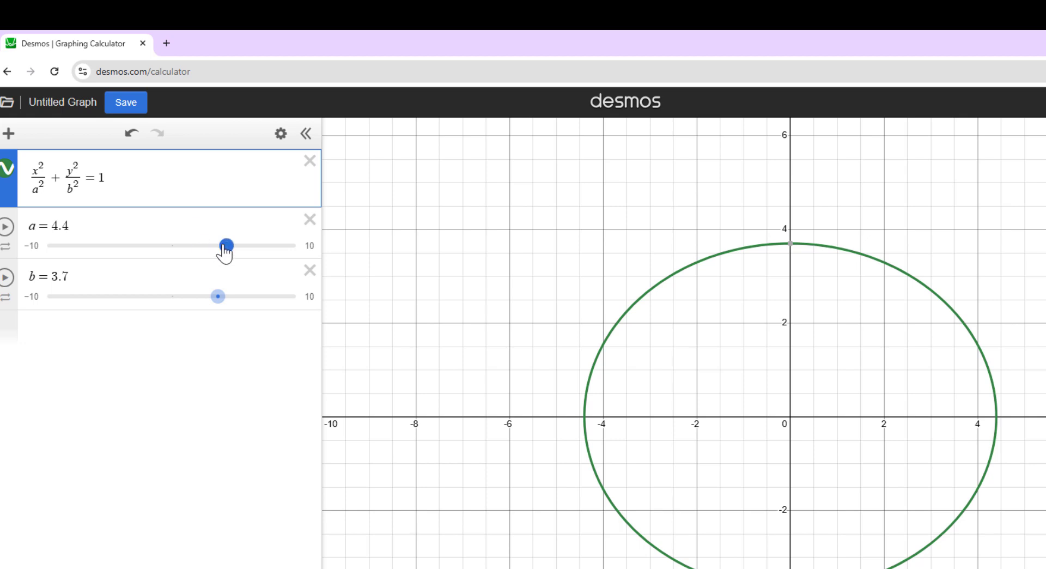
pyautogui.moveTo(227, 245); pyautogui.dragTo(87, 225)
# Step: Remove the squares from both denominators and set slider a to −6.1 to graph a hyperbola
pyautogui.click(46, 187)
pyautogui.press('BackSpace')
pyautogui.press('BackSpace')
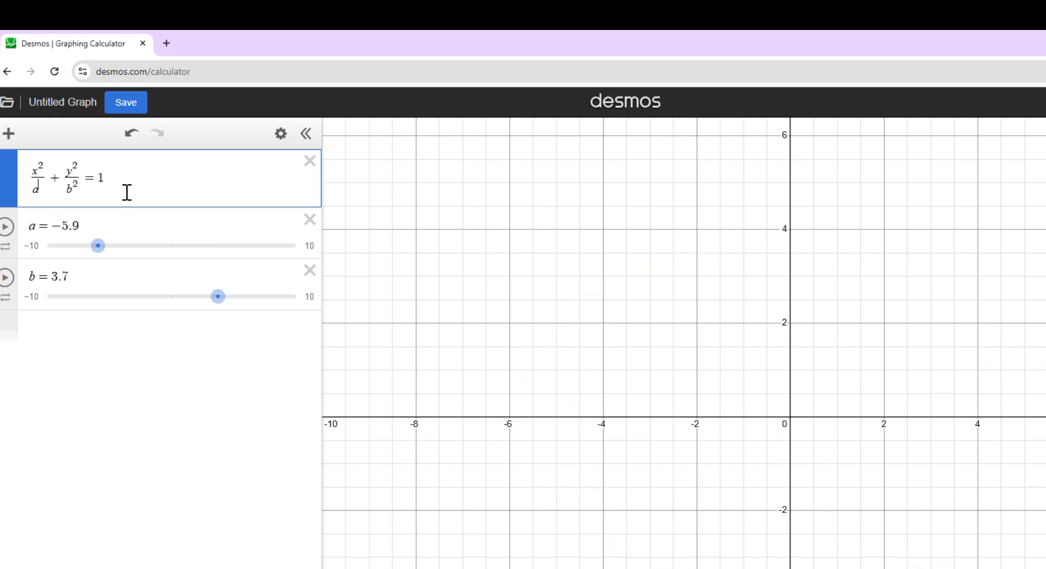
pyautogui.press('Right')
pyautogui.press('Right')
pyautogui.press('Right')
pyautogui.press('Right')
pyautogui.press('Right')
pyautogui.press('Right')
pyautogui.press('Right')
pyautogui.press('Right')
pyautogui.press('Right')
pyautogui.press('Right')
pyautogui.press('Right')
pyautogui.press('BackSpace')
pyautogui.press('BackSpace')
pyautogui.moveTo(106, 244)
pyautogui.mouseDown()
pyautogui.moveTo(317, 243)
pyautogui.moveTo(102, 243)
pyautogui.mouseUp()
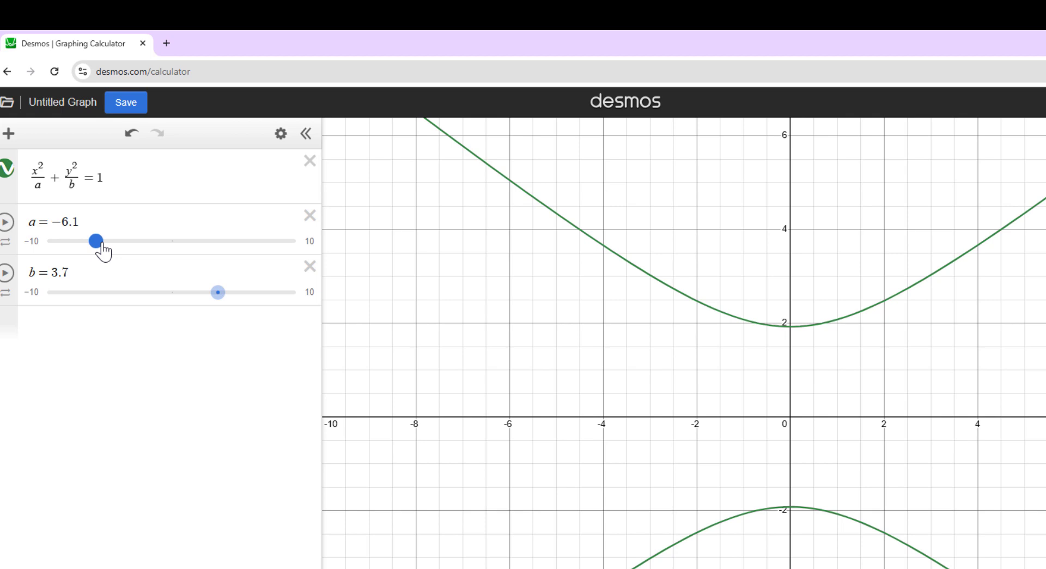
# Step: Plot the circle x² + y² = 6 in a new expression and show the coordinates of its upper-right intersection with the hyperbola
pyautogui.click(89, 345)
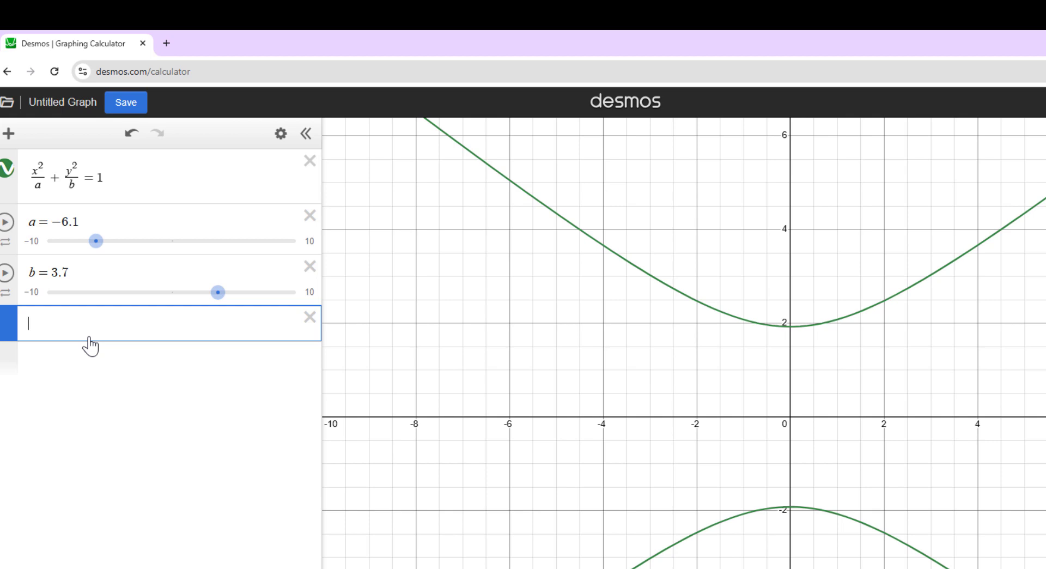
pyautogui.write('x^2')
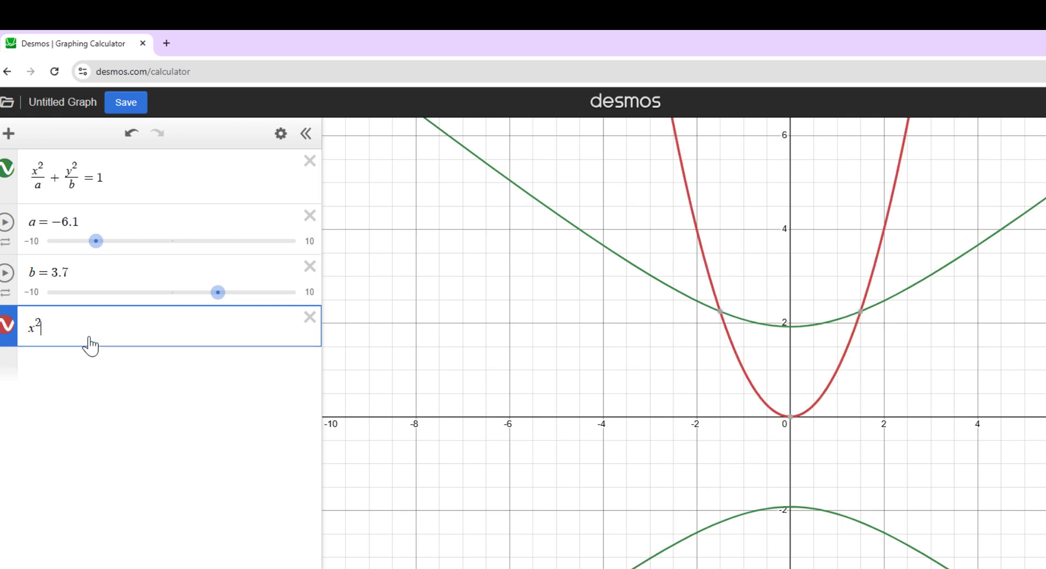
pyautogui.write('+y')
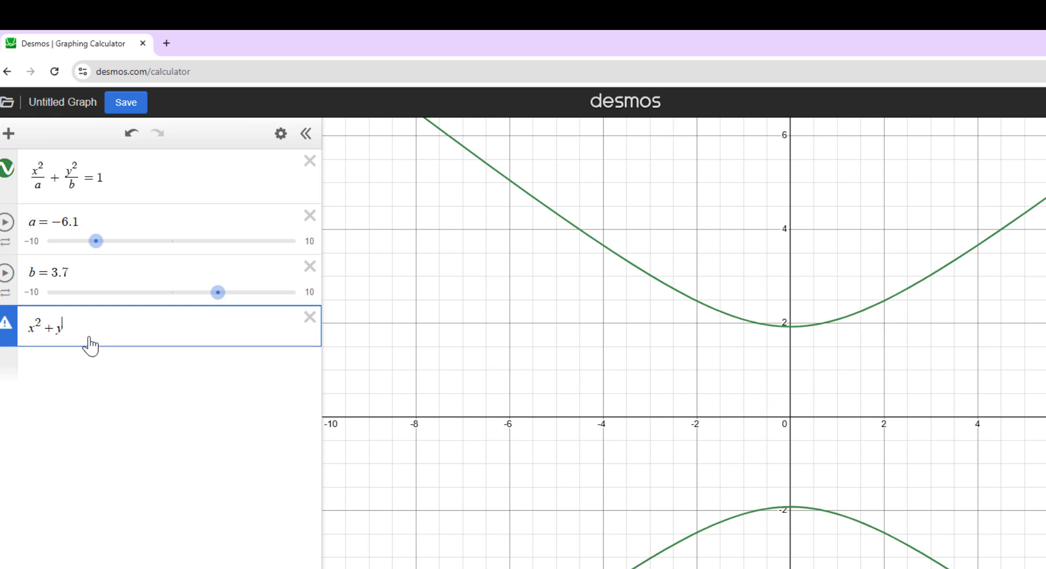
pyautogui.write('^2=6')
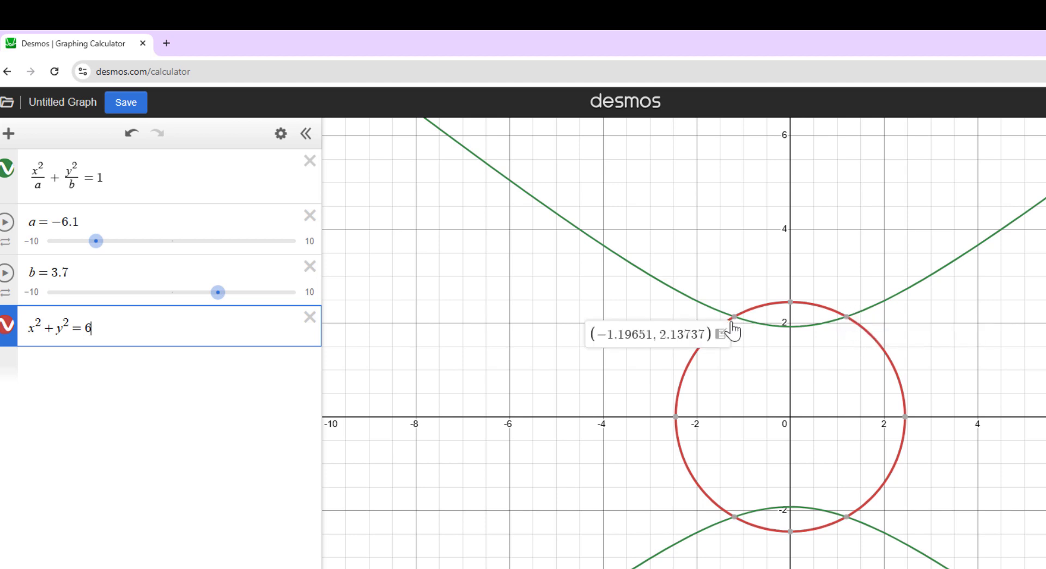
pyautogui.click(847, 319)
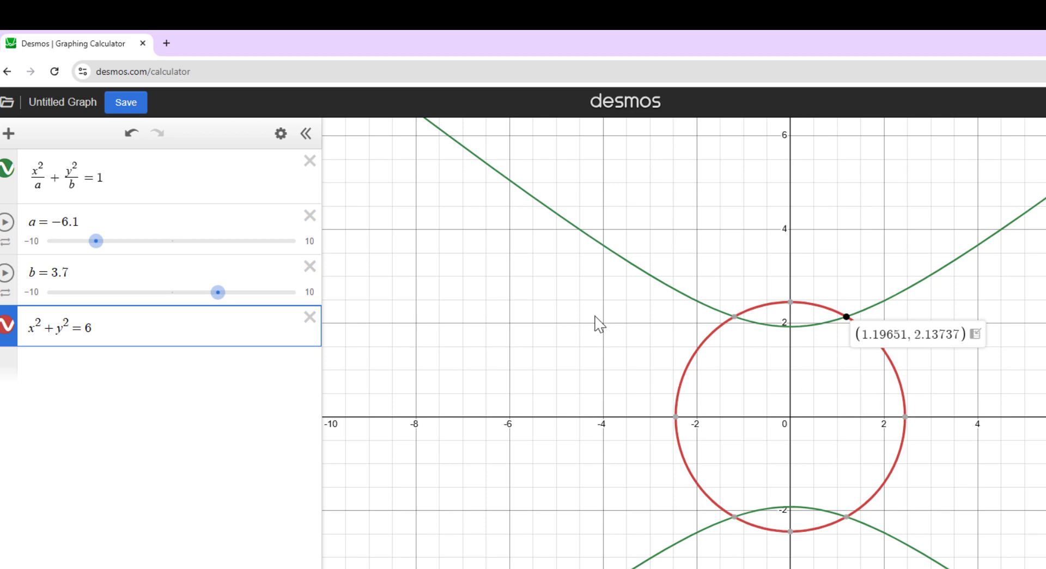
# Step: Start a new blank graph and define f(x) with a first piece equal to 1 for −2 ≤ x < 0
pyautogui.click(7, 103)
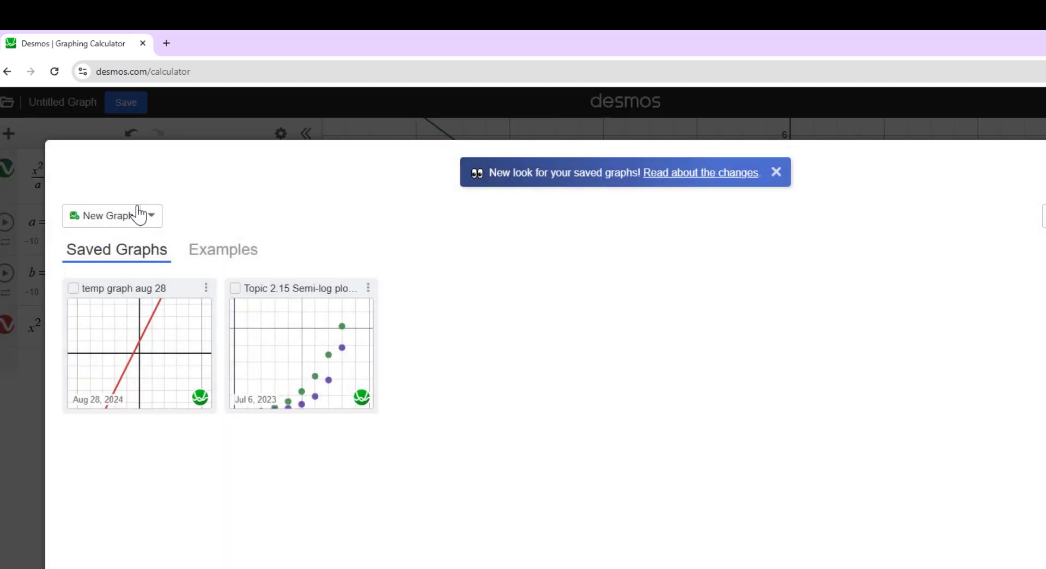
pyautogui.click(104, 217)
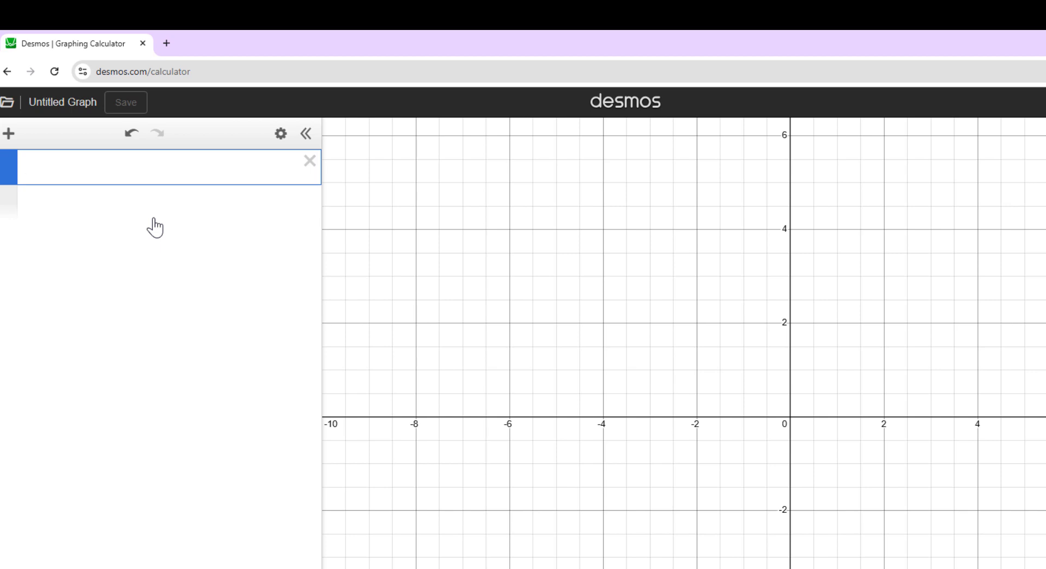
pyautogui.write('f(x)=')
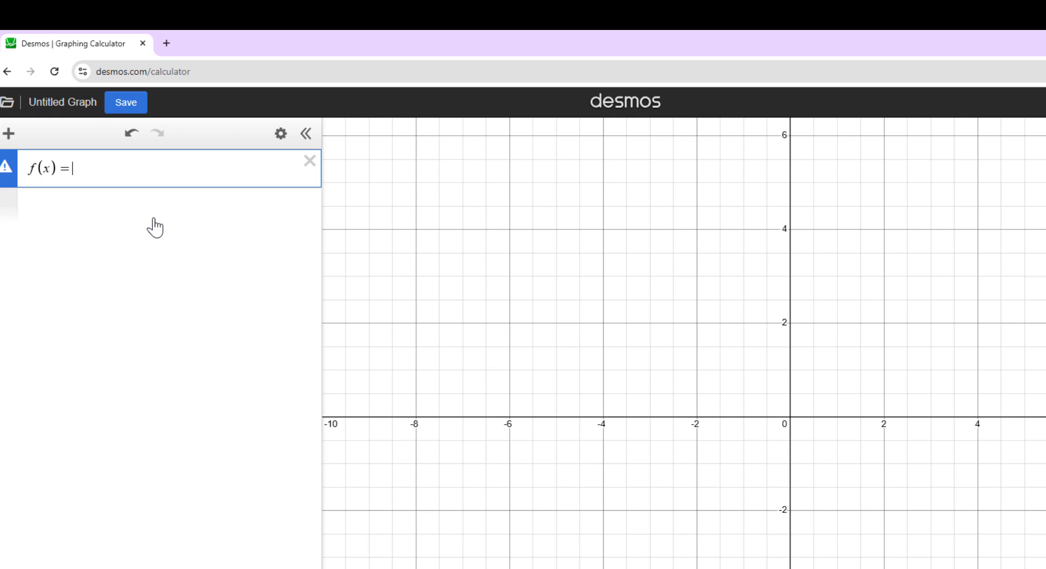
pyautogui.write('{')
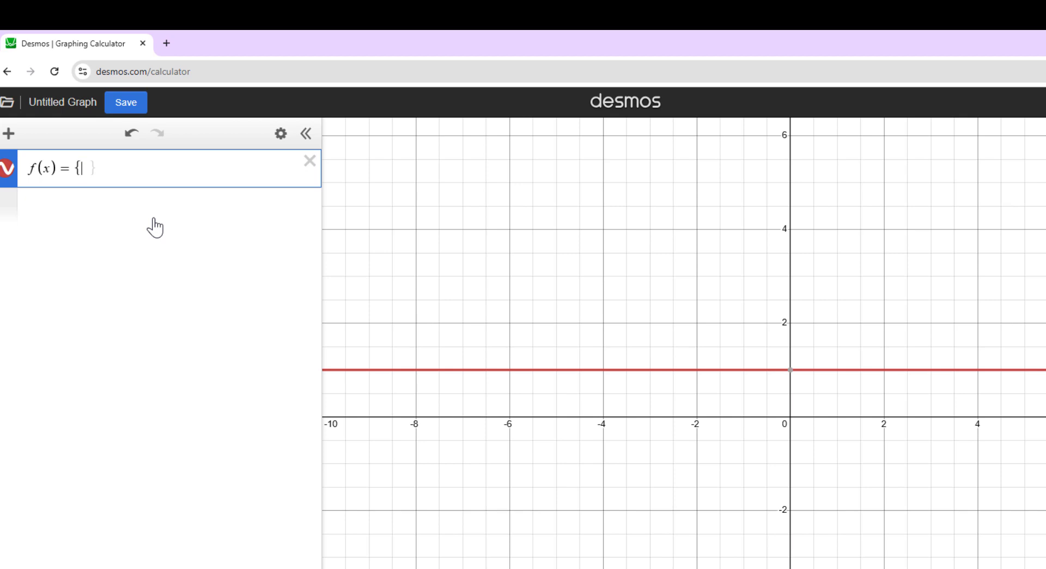
pyautogui.write('-2<')
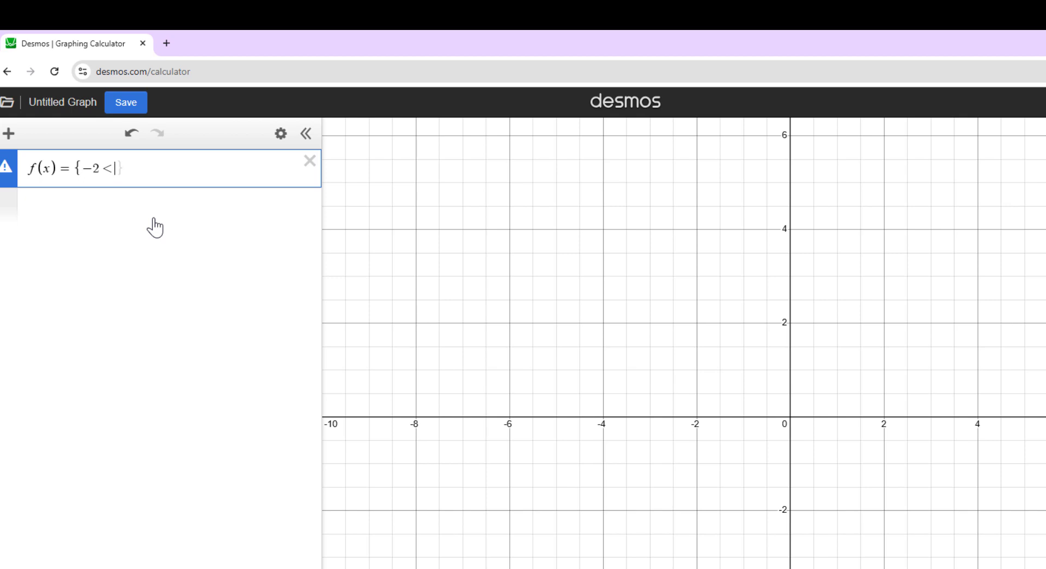
pyautogui.write('x<0')
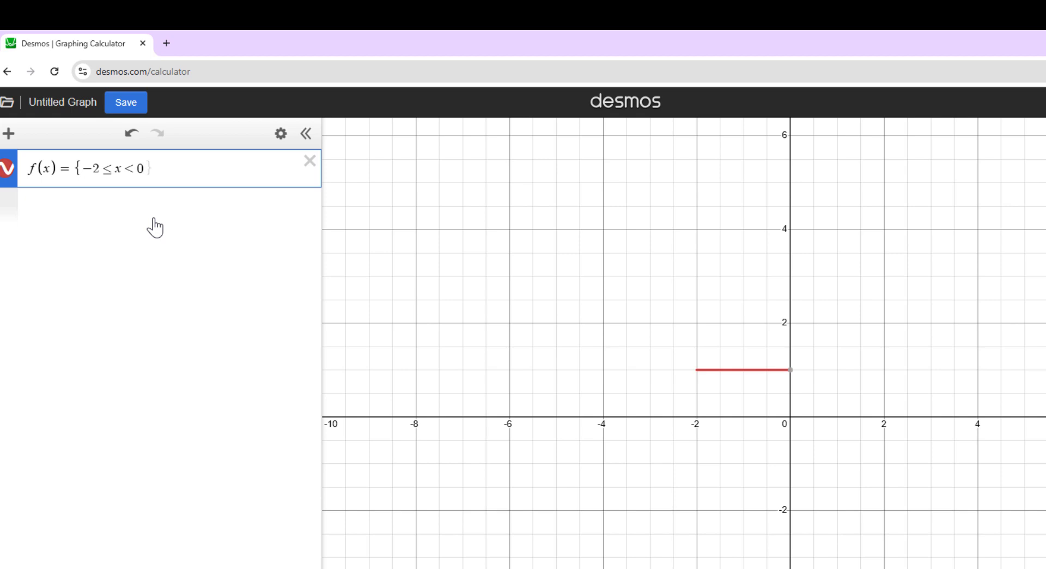
pyautogui.write(':')
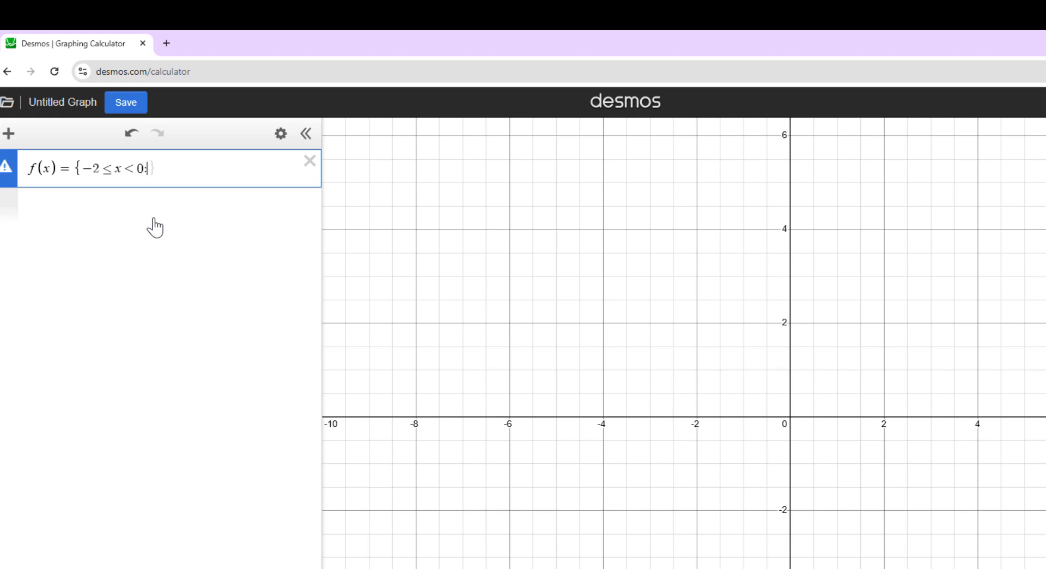
pyautogui.write('1')
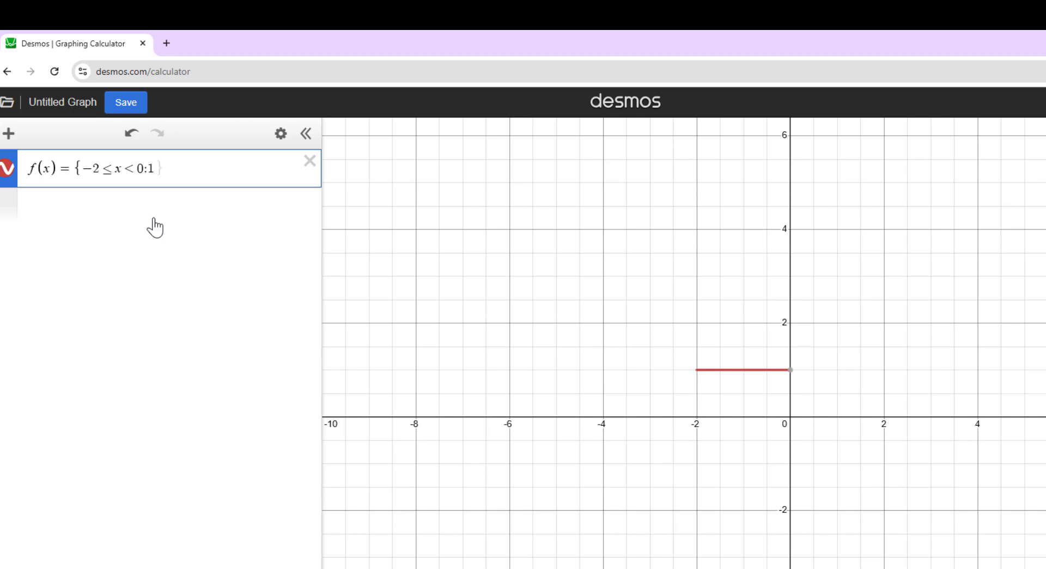
# Step: Add a second piece to f(x), equal to −x + 1 for 0 ≤ x < 1
pyautogui.write(',')
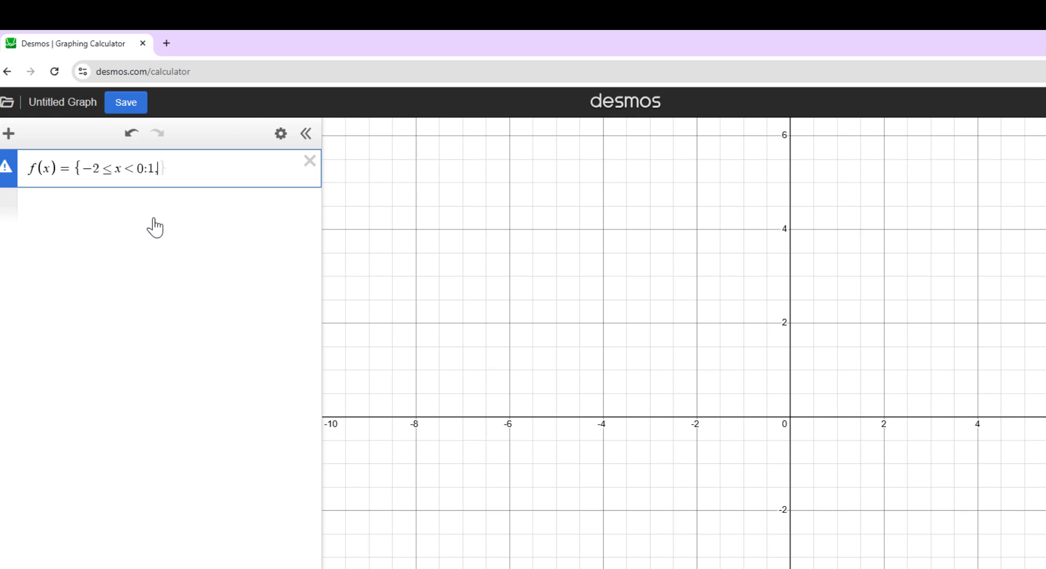
pyautogui.write('0')
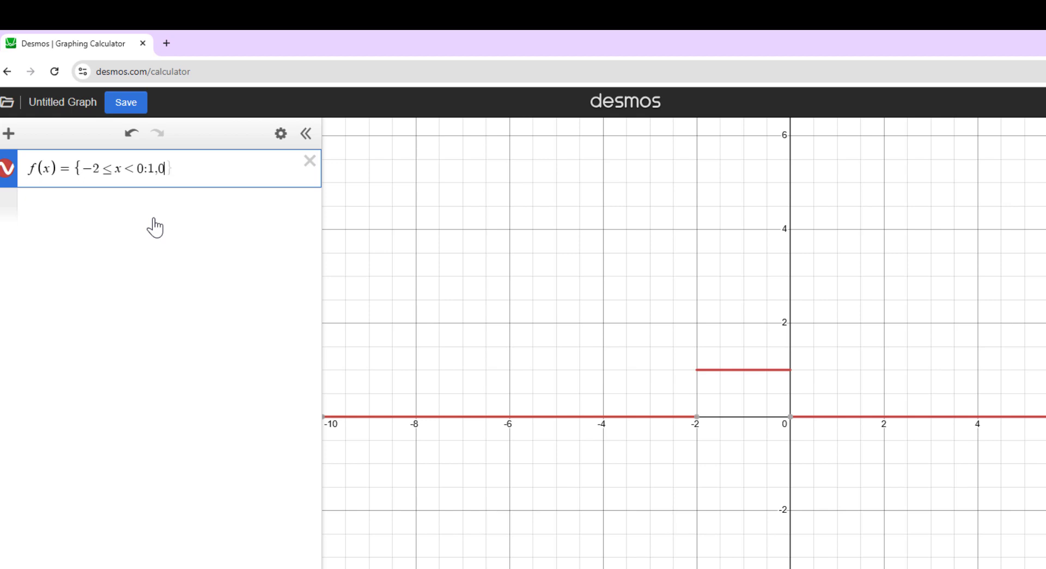
pyautogui.write('<=x<')
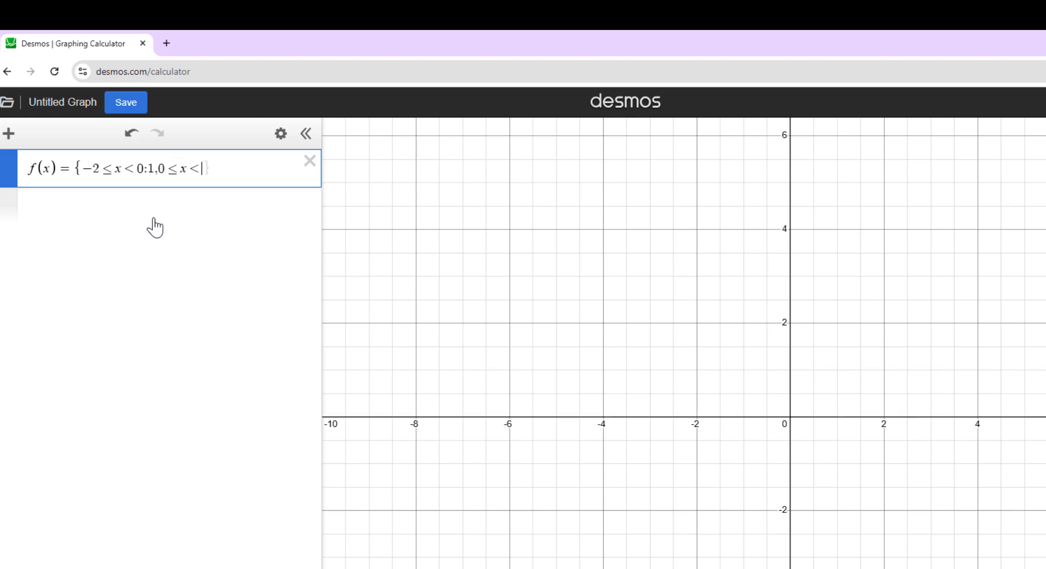
pyautogui.write('1')
pyautogui.write(':')
pyautogui.write('-x+1')
# Step: Add a third piece to f(x), equal to √(1 − (x − 2)²) for 1 ≤ x ≤ 3
pyautogui.write(',')
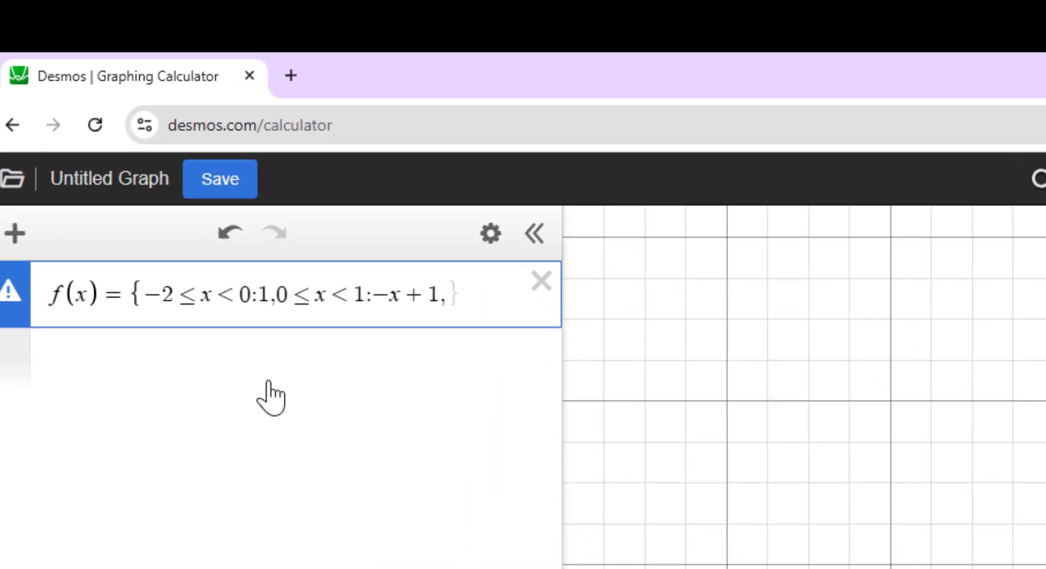
pyautogui.write('1')
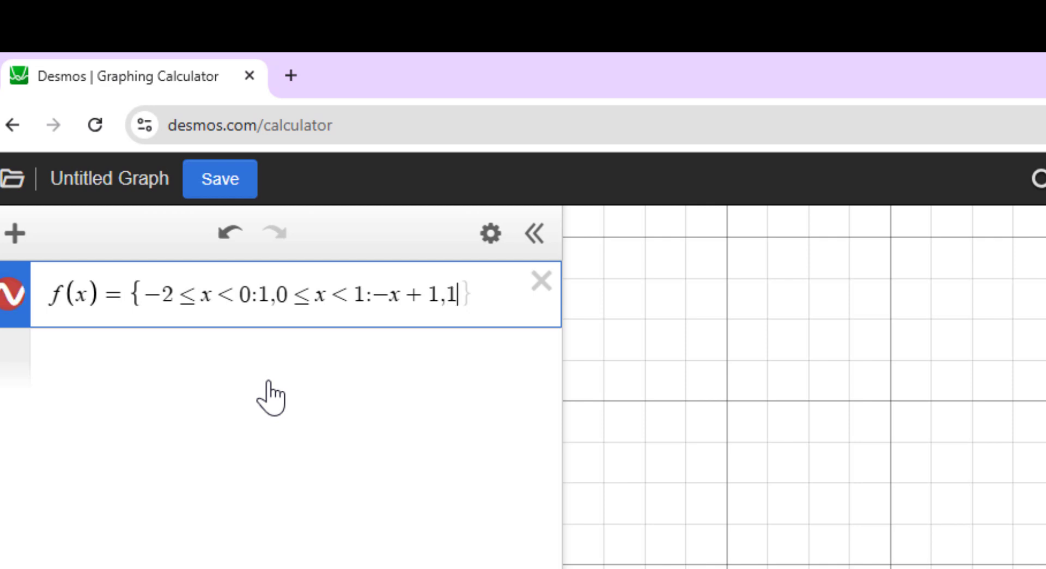
pyautogui.write('<=x')
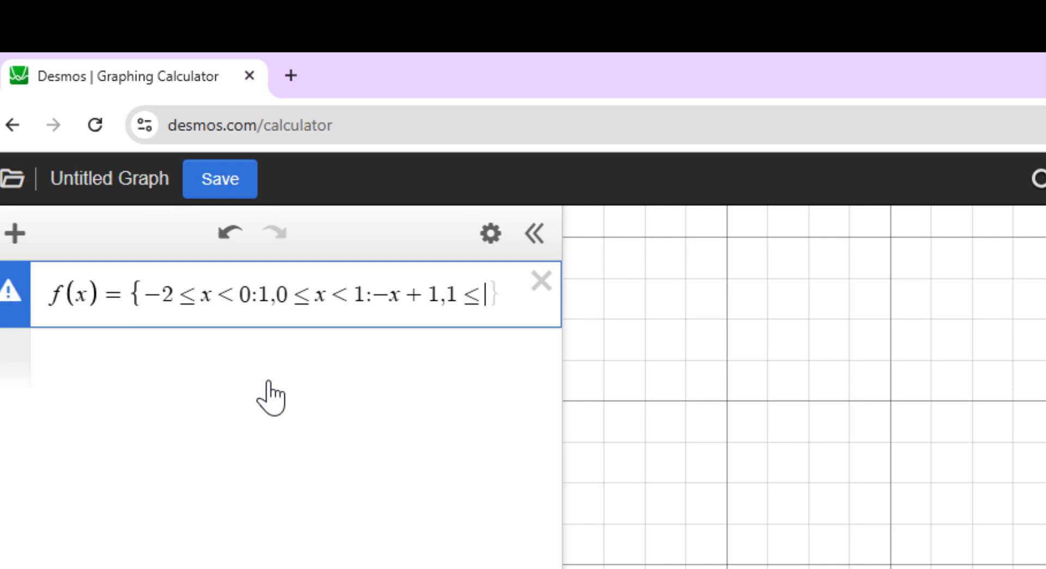
pyautogui.write('<')
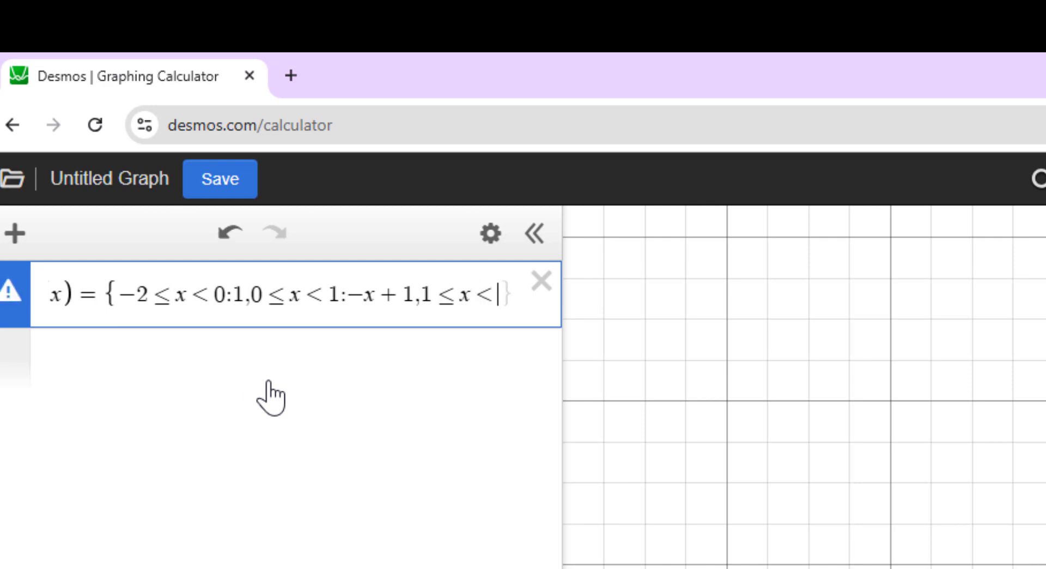
pyautogui.write('=3:')
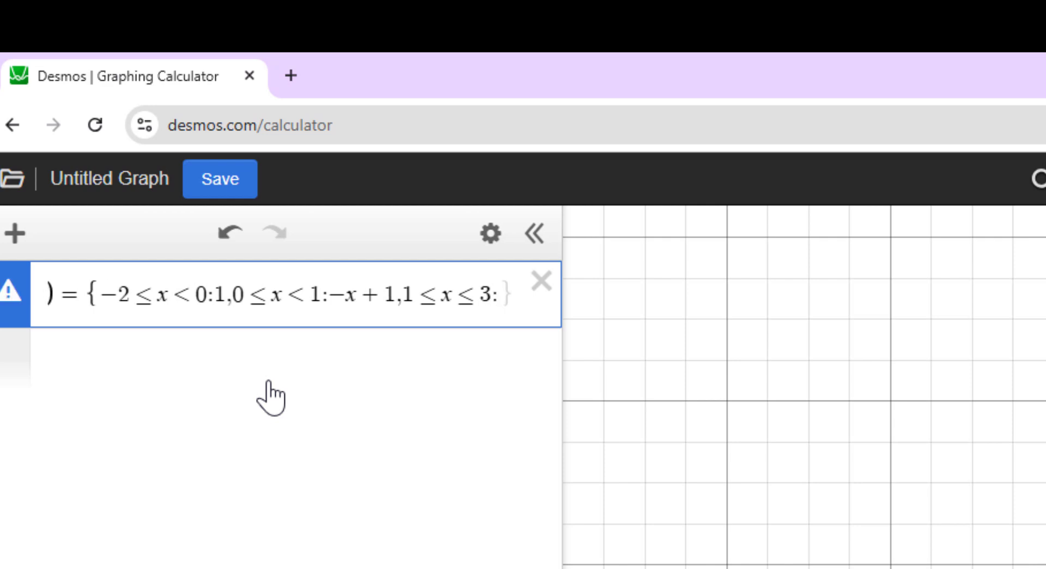
pyautogui.write('sqrt')
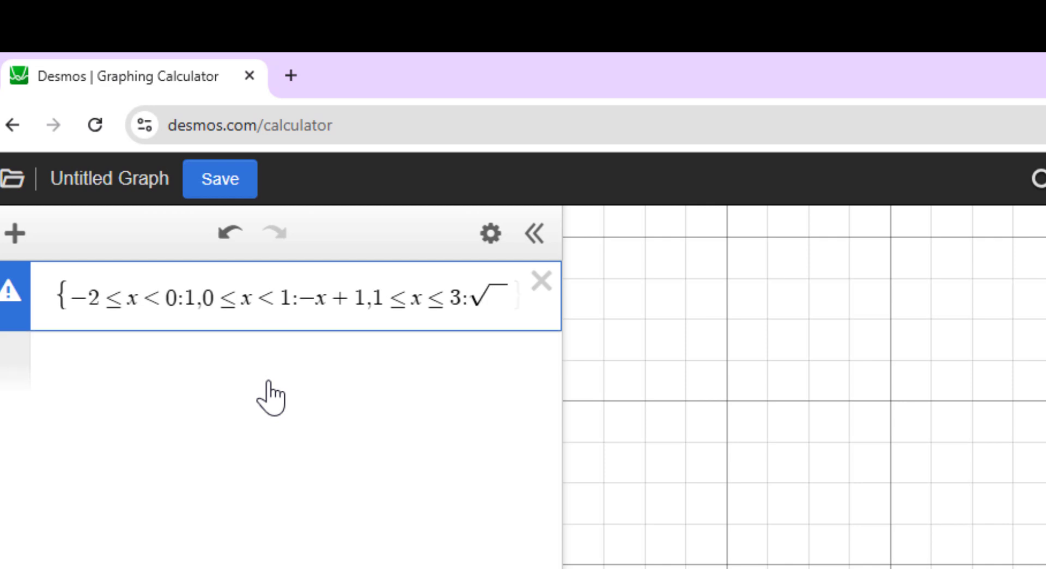
pyautogui.write('1-')
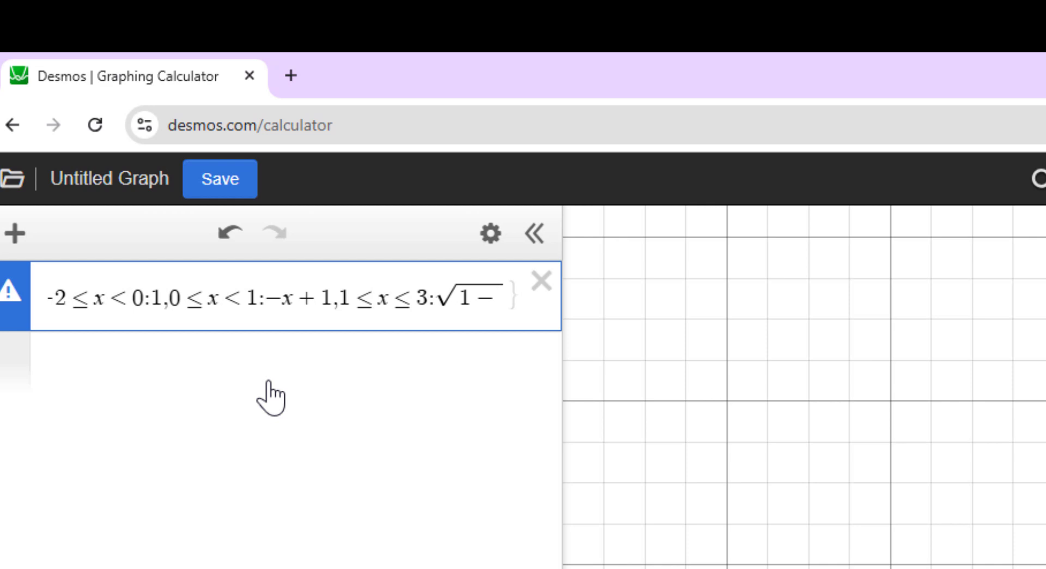
pyautogui.write('(x-2)^2')
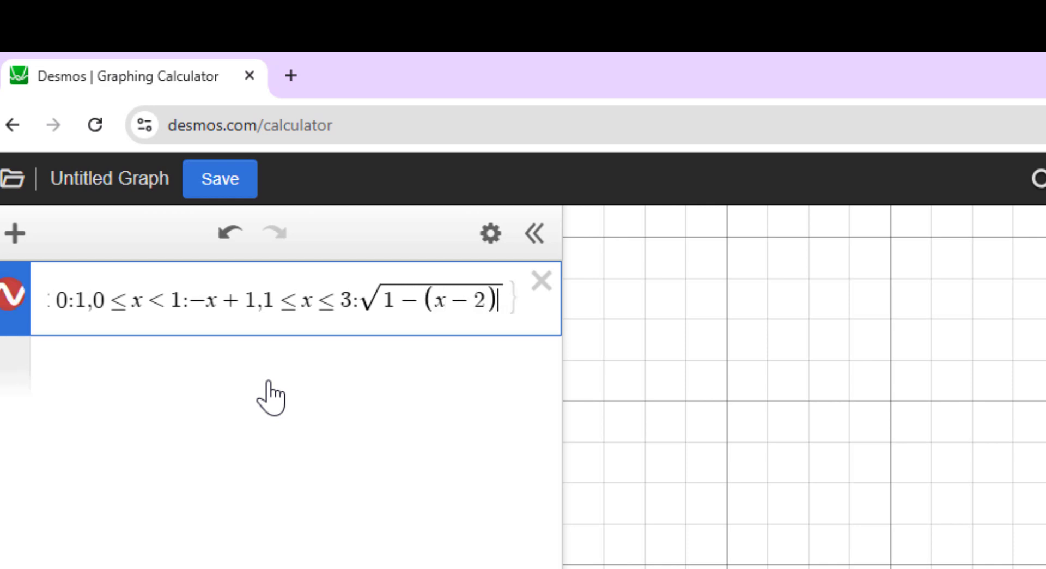
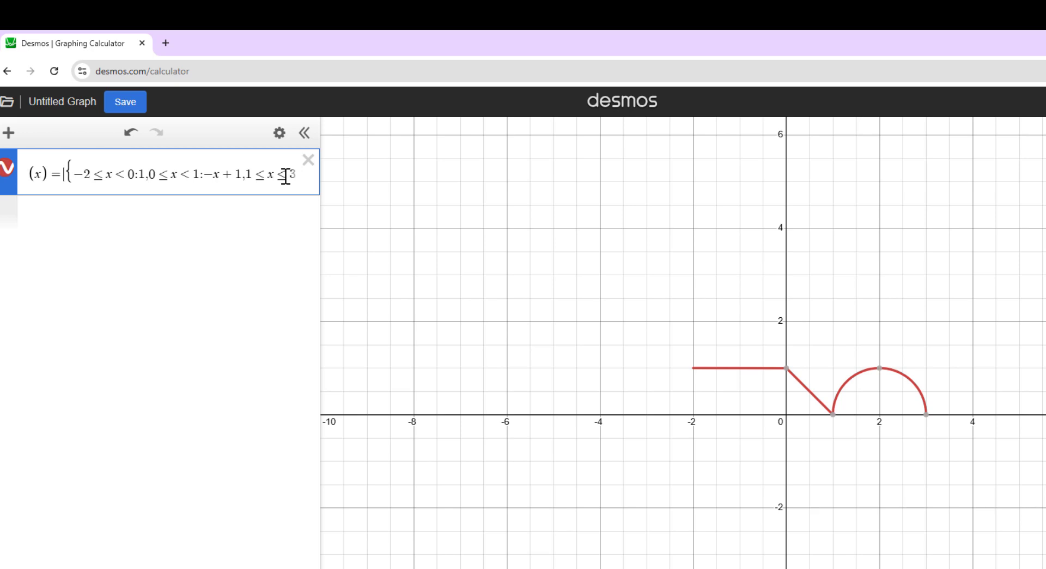
# Step: Delete the piecewise function and enter the expression y₁ = x₁² in its place
pyautogui.click(307, 162)
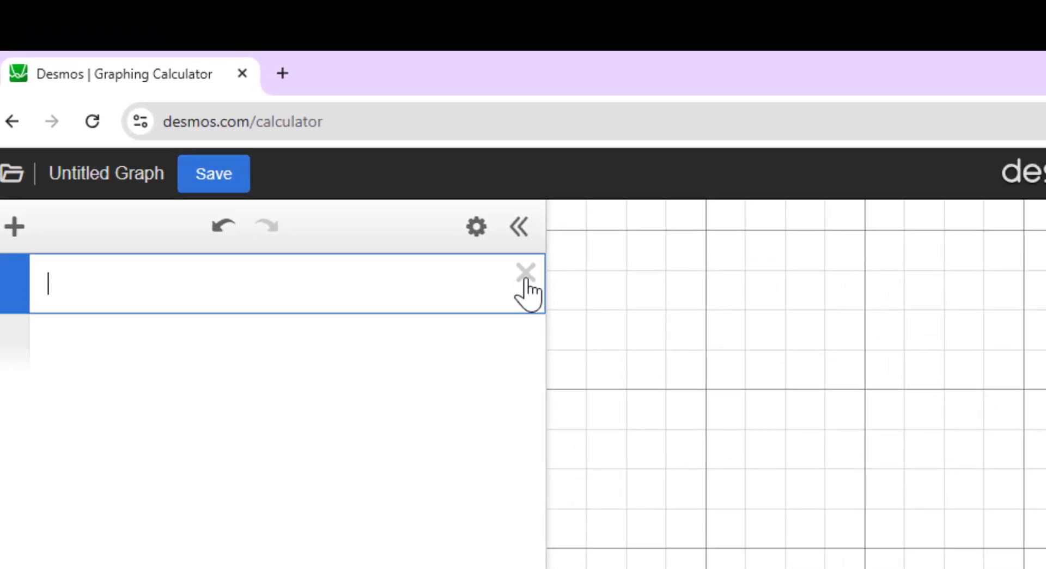
pyautogui.write('y_1')
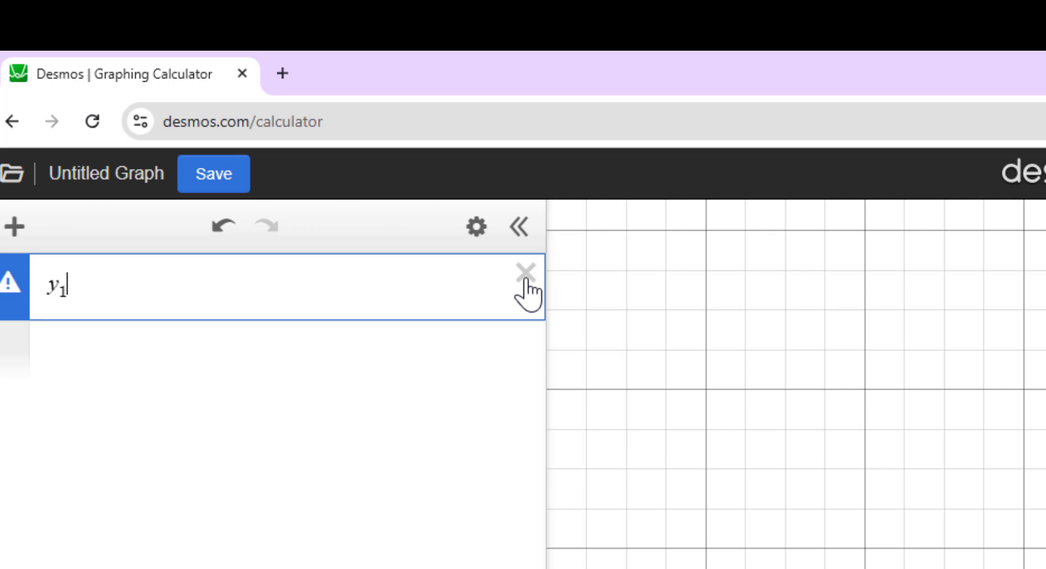
pyautogui.write('=x')
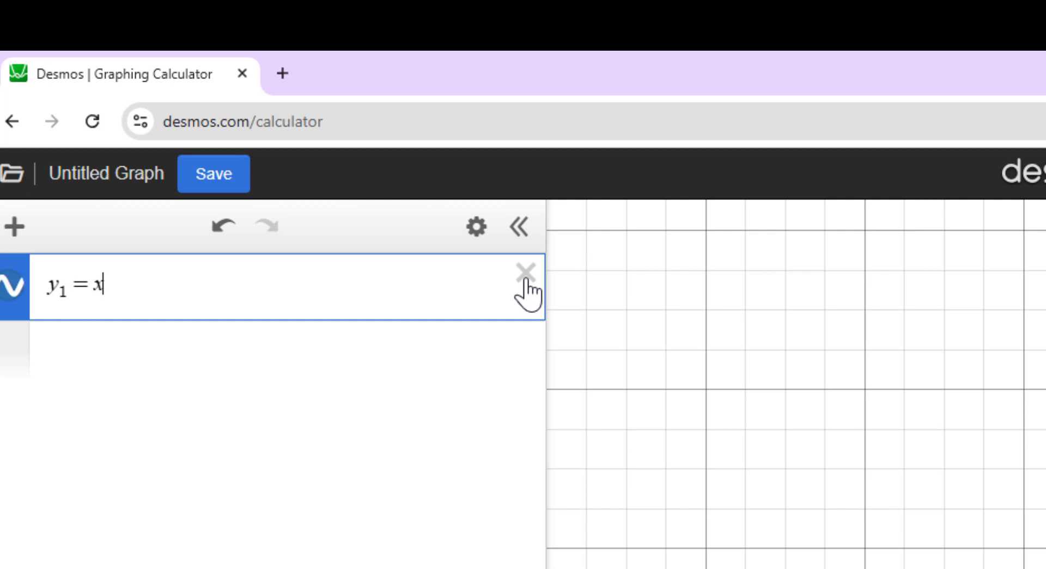
pyautogui.write('_1^2')
pyautogui.press('Return')
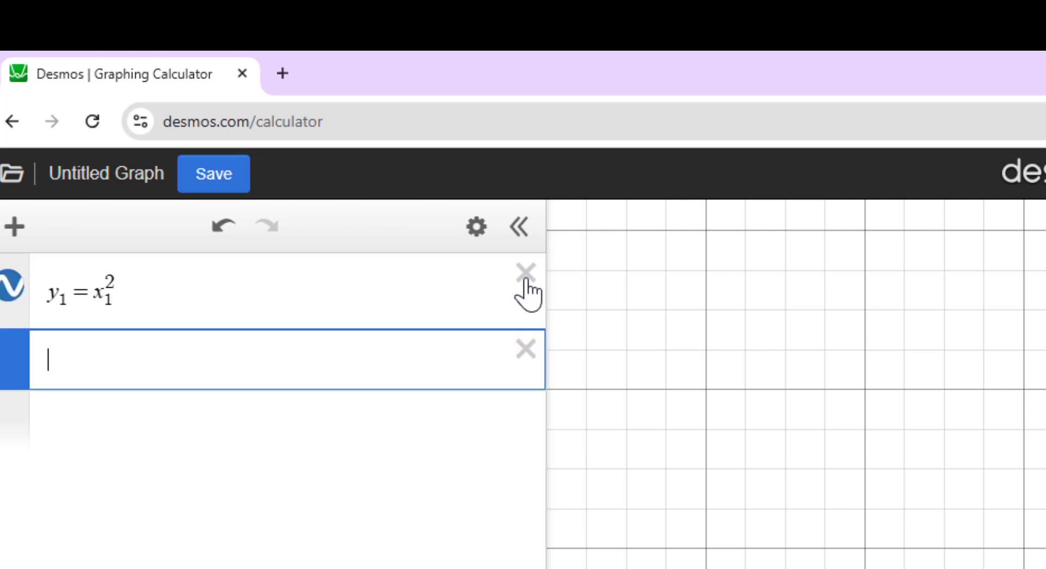
# Step: Insert a table below the expression and rename its column headers x₁ and y₁
pyautogui.click(8, 231)
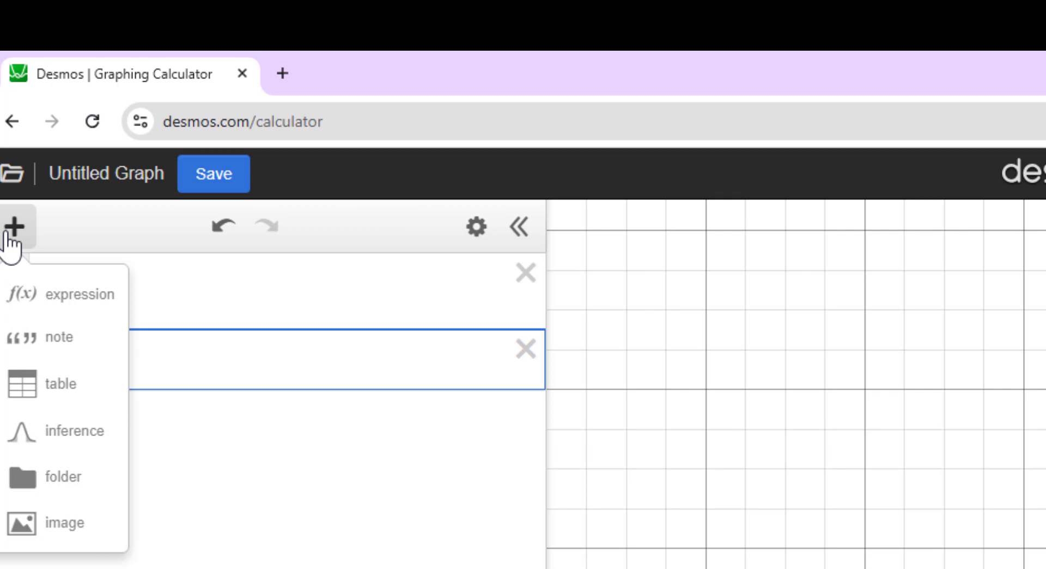
pyautogui.click(54, 384)
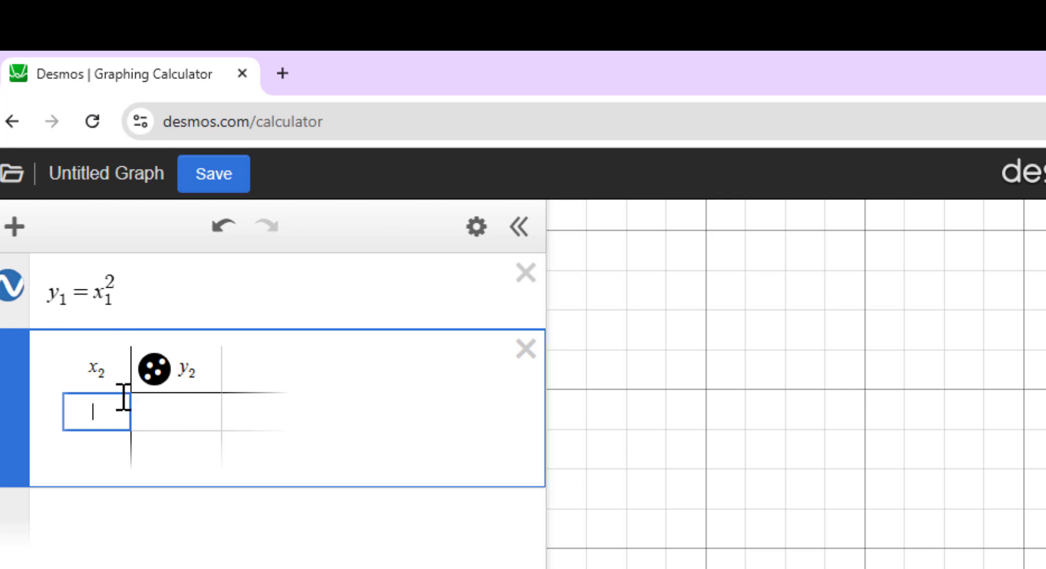
pyautogui.click(104, 366)
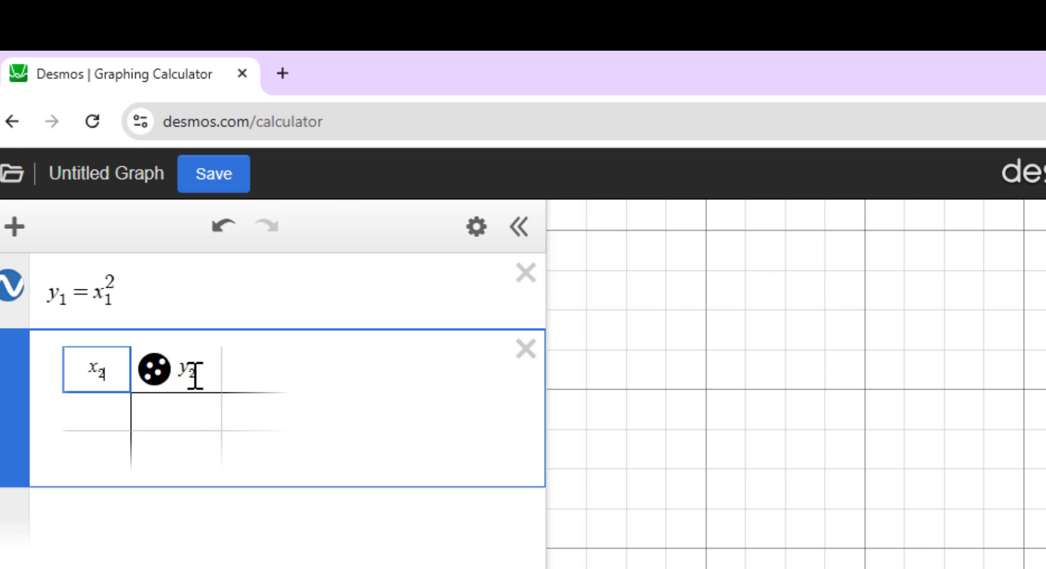
pyautogui.press('BackSpace')
pyautogui.write('1')
# Step: Fill the x₁ column of the table with the values 3, 4 and 5
pyautogui.click(110, 439)
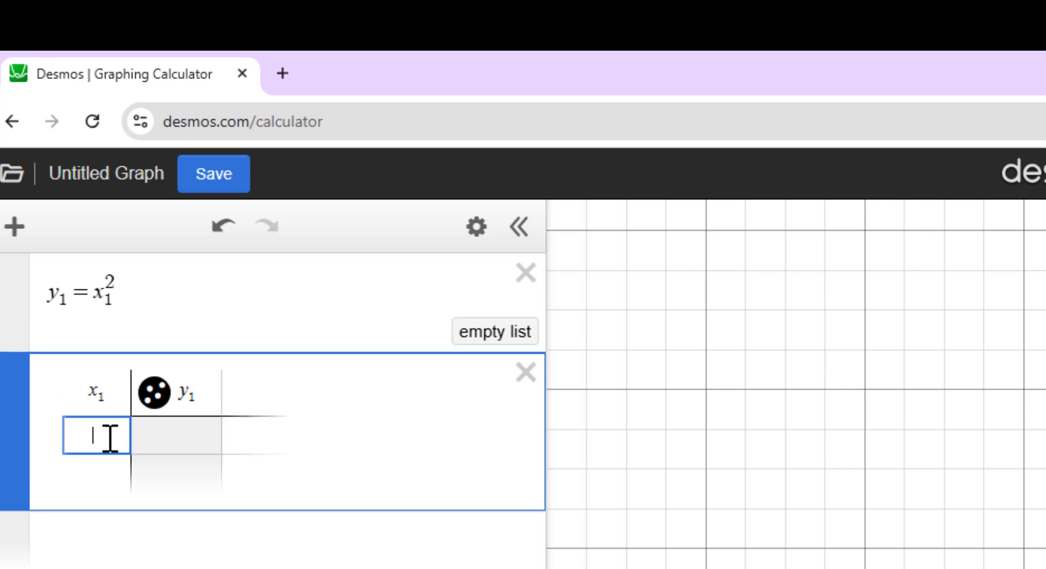
pyautogui.write('3')
pyautogui.press('Return')
pyautogui.write('4')
pyautogui.press('Return')
pyautogui.write('5')
pyautogui.press('Return')
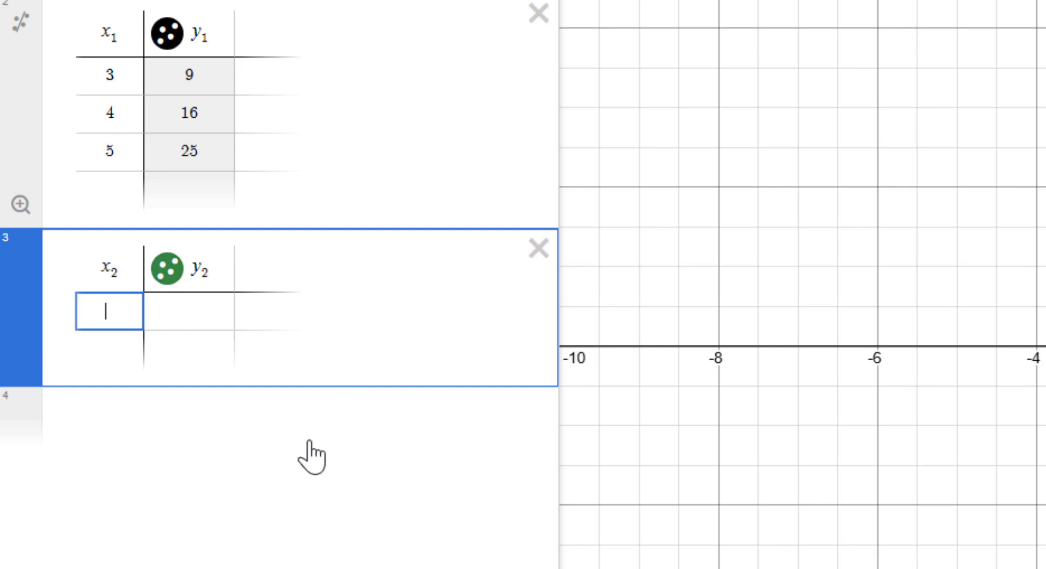
# Step: Fill a second table, x₂ and y₂, with the points (−4, .1), (−2, .3), (−1, .5), (0, 1.2), (2, 3) and (2.6, 6)
pyautogui.write('-4\t.1 -2\t.3 -1\t.5 0\t1.2 2\t3 2.6\t6')
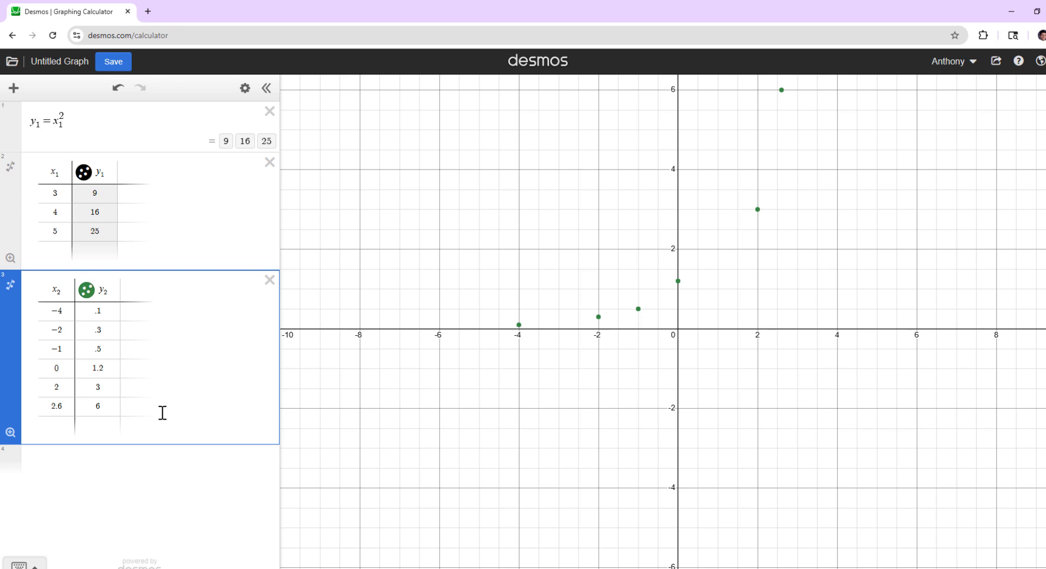
pyautogui.click(163, 413)
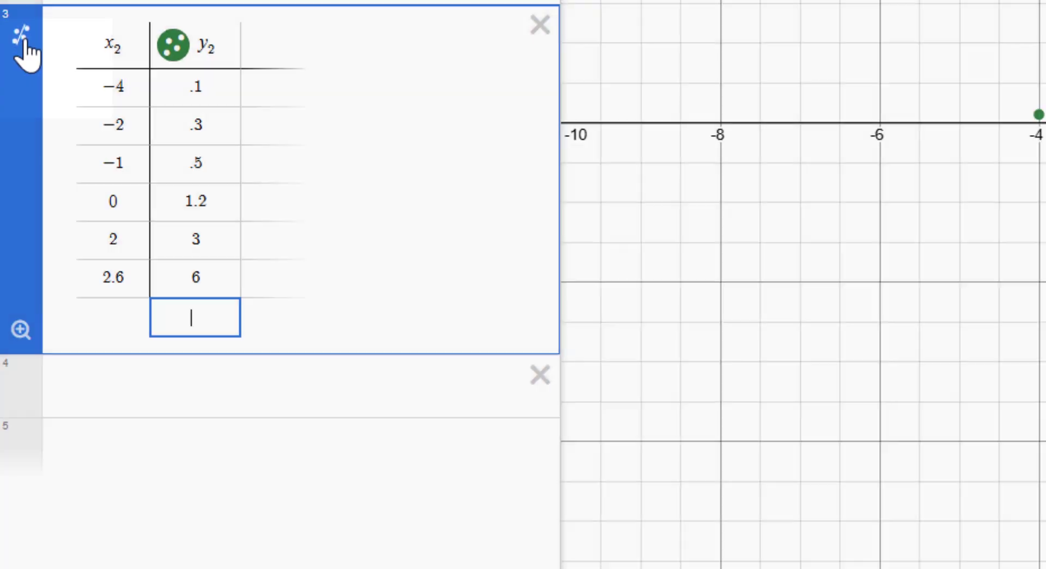
# Step: Add a regression to the x₂–y₂ table and set its type to Quadratic Regression
pyautogui.click(22, 37)
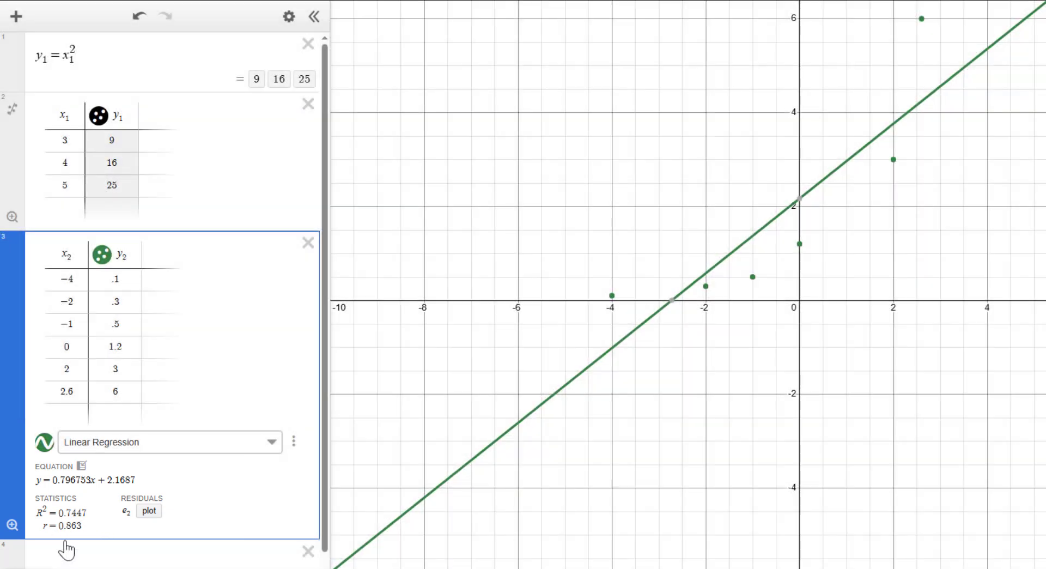
pyautogui.click(262, 442)
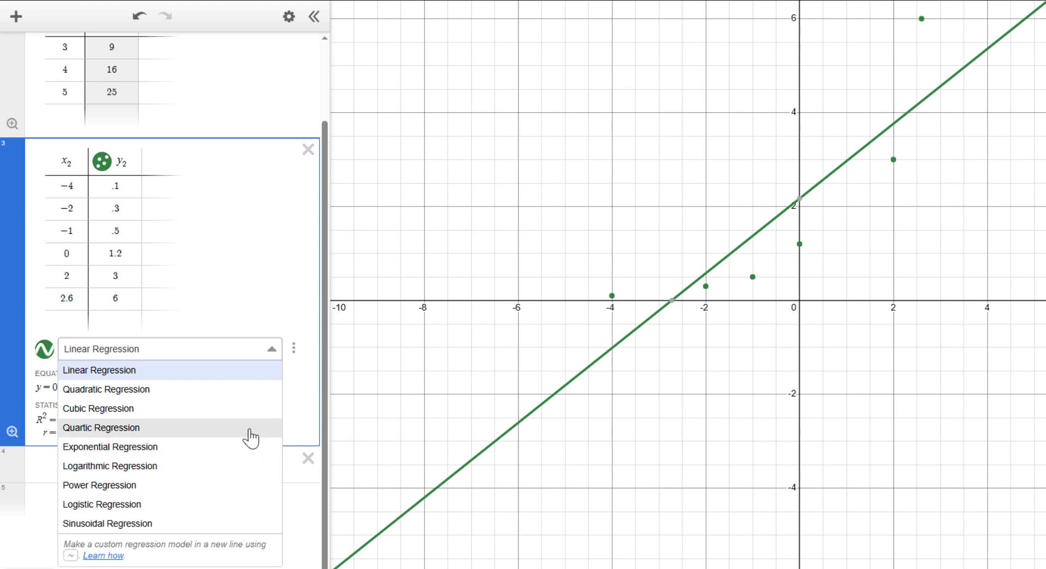
pyautogui.click(167, 389)
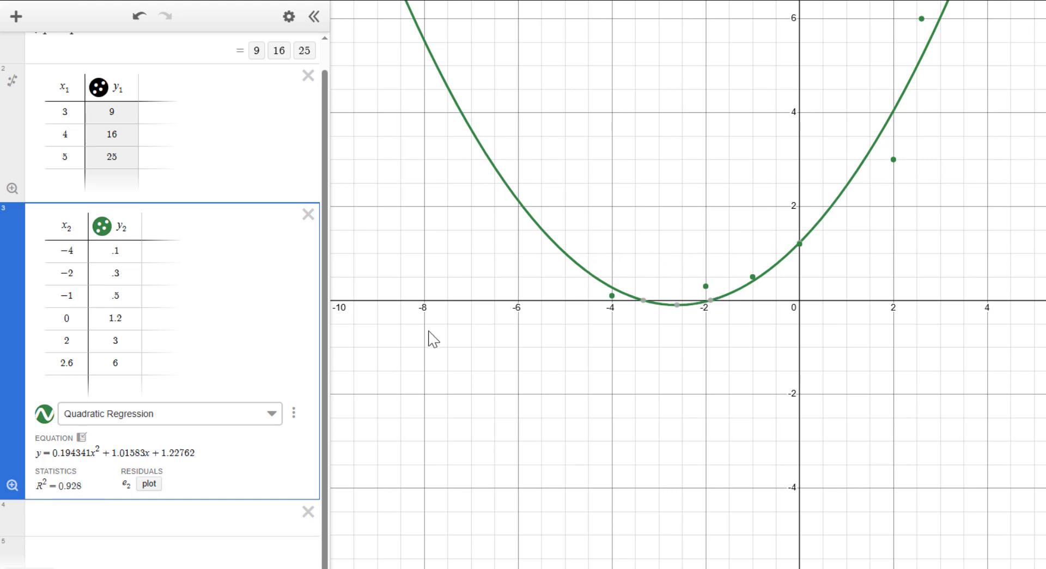
# Step: Change the x₂–y₂ table's regression type to Exponential Regression and plot its residuals
pyautogui.click(271, 413)
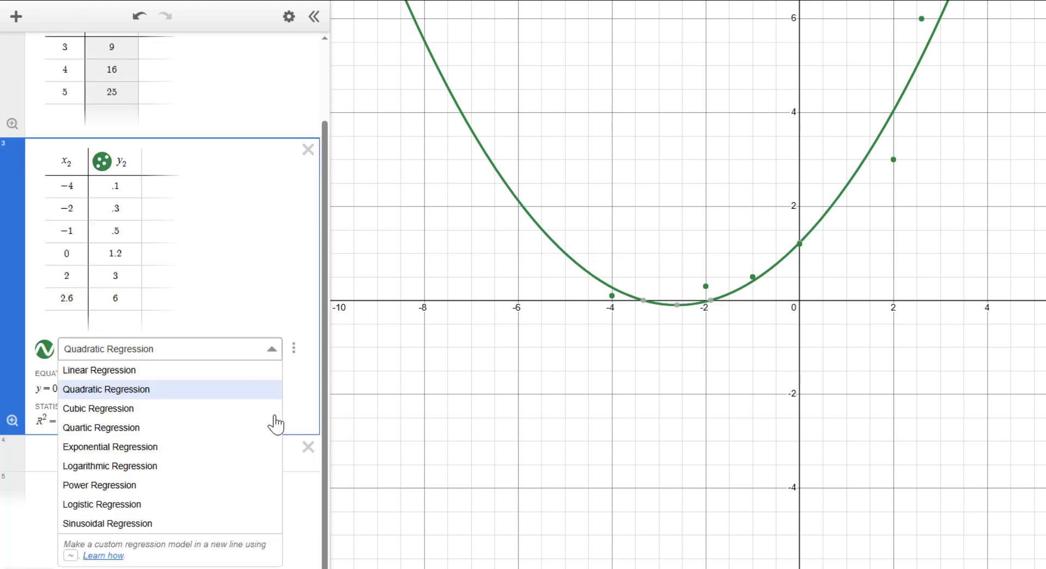
pyautogui.click(162, 451)
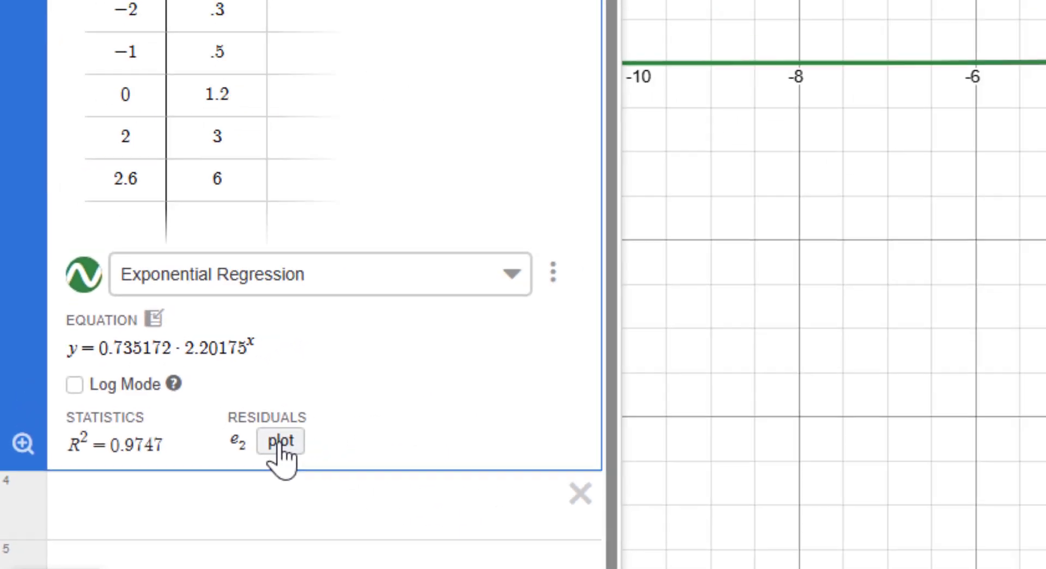
pyautogui.click(279, 442)
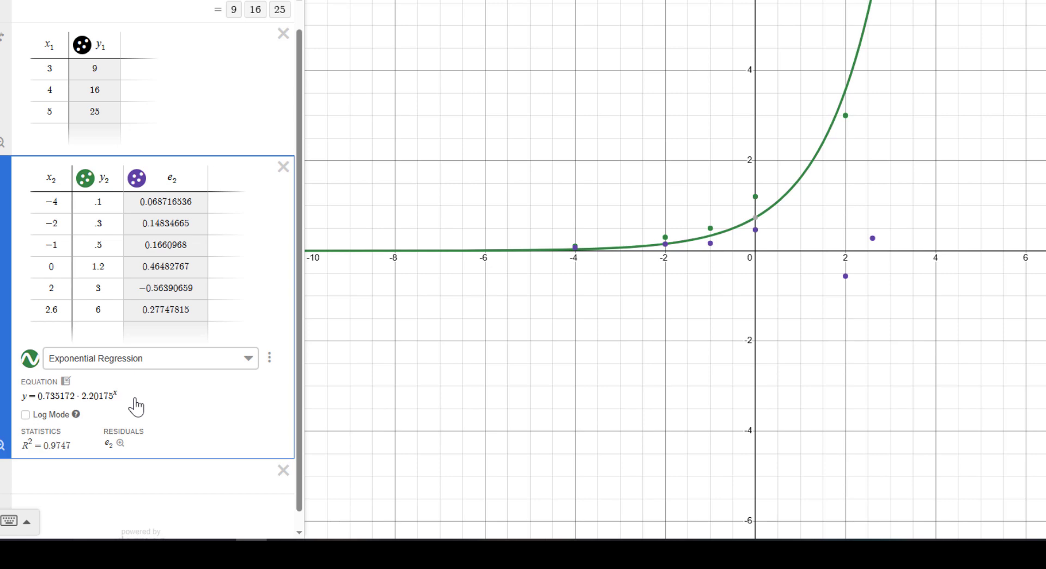
# Step: Open the help article explaining Log Mode for the exponential regression
pyautogui.click(76, 414)
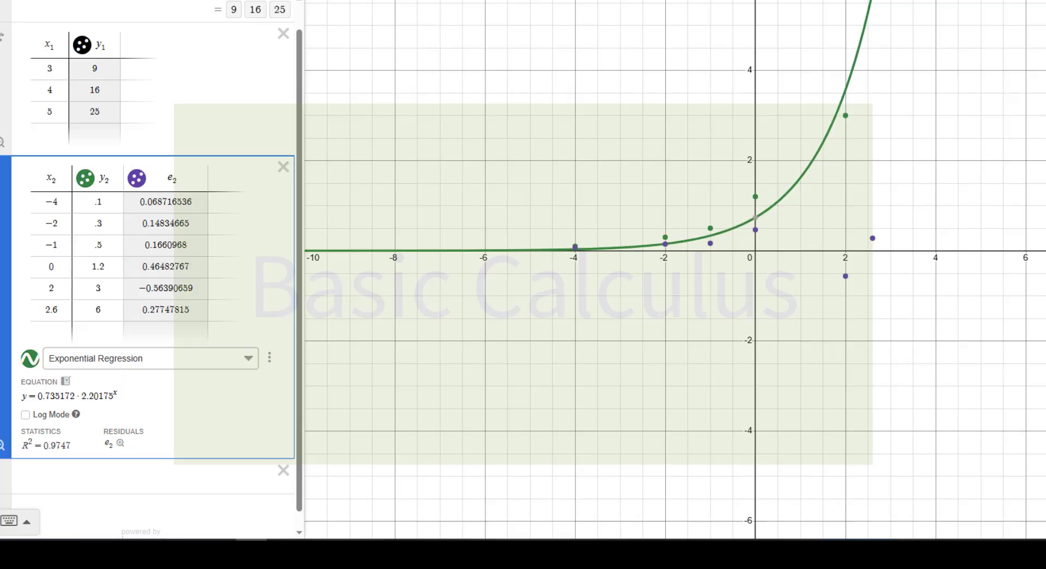
# Step: Start a new blank graph and define the function f(x) = x^4 in the first expression
pyautogui.hotkey('ctrl', 'o')
pyautogui.click(98, 59)
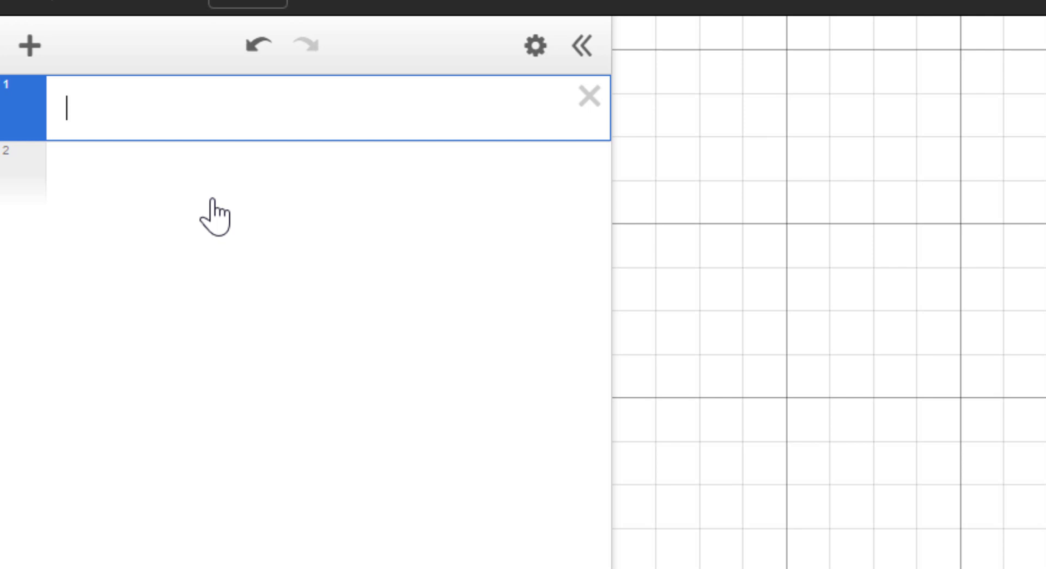
pyautogui.write('f(x)=')
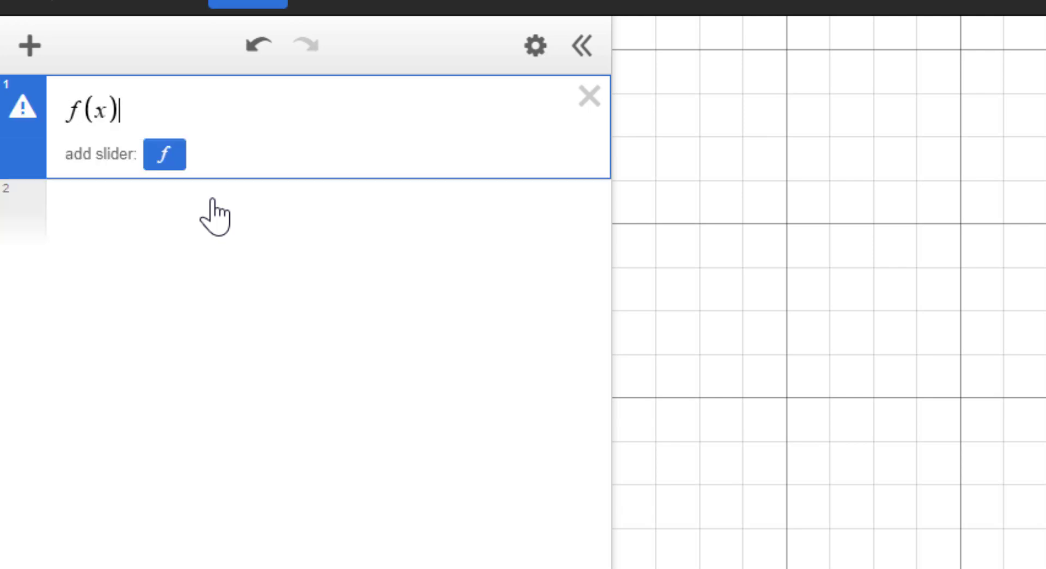
pyautogui.write('x^4')
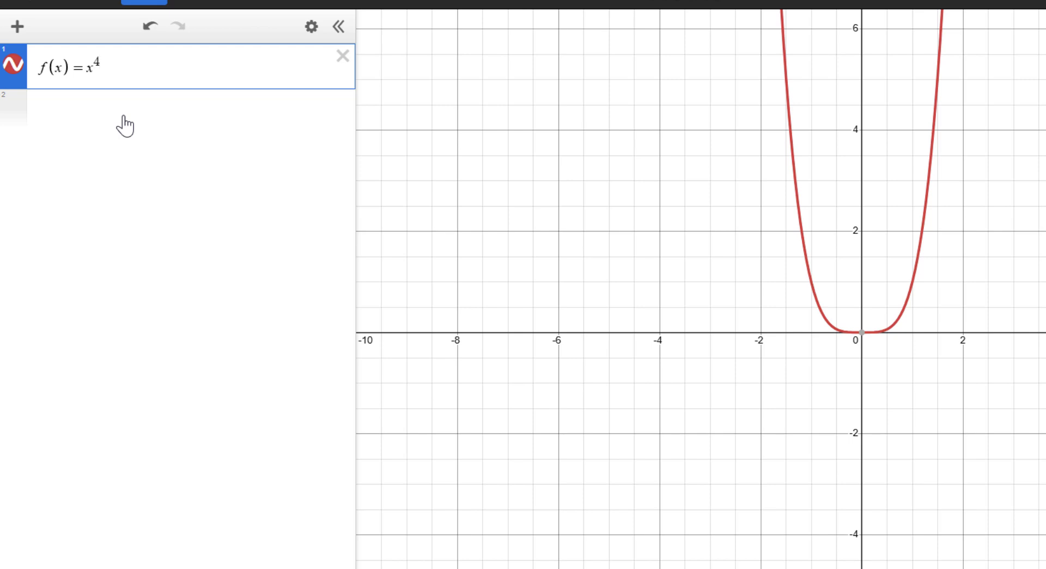
# Step: Graph the first and second derivatives of f as separate expressions, y = f'(x) and y = f''(x)
pyautogui.click(125, 125)
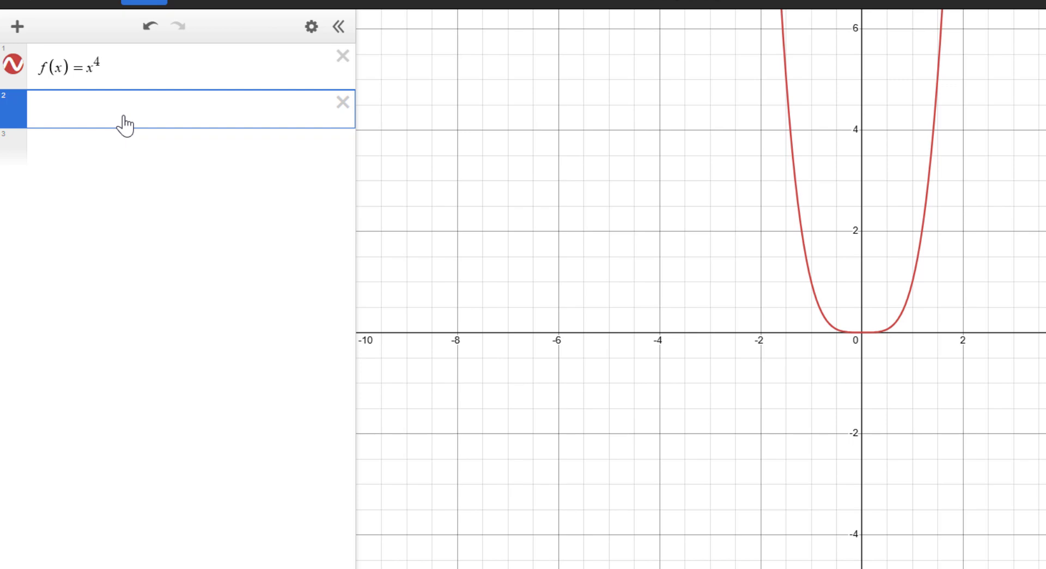
pyautogui.write('y=f')
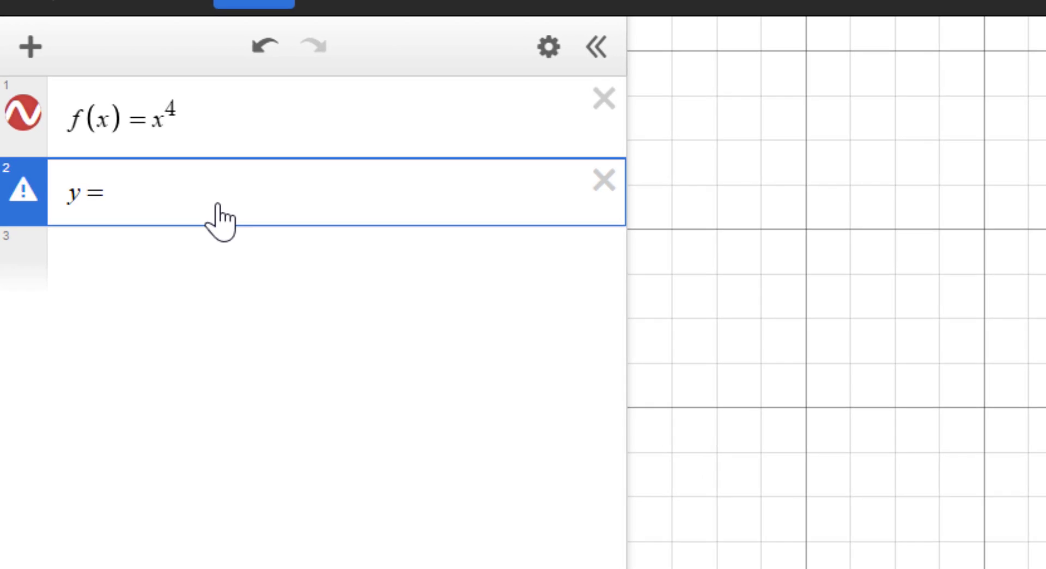
pyautogui.write("'(x)")
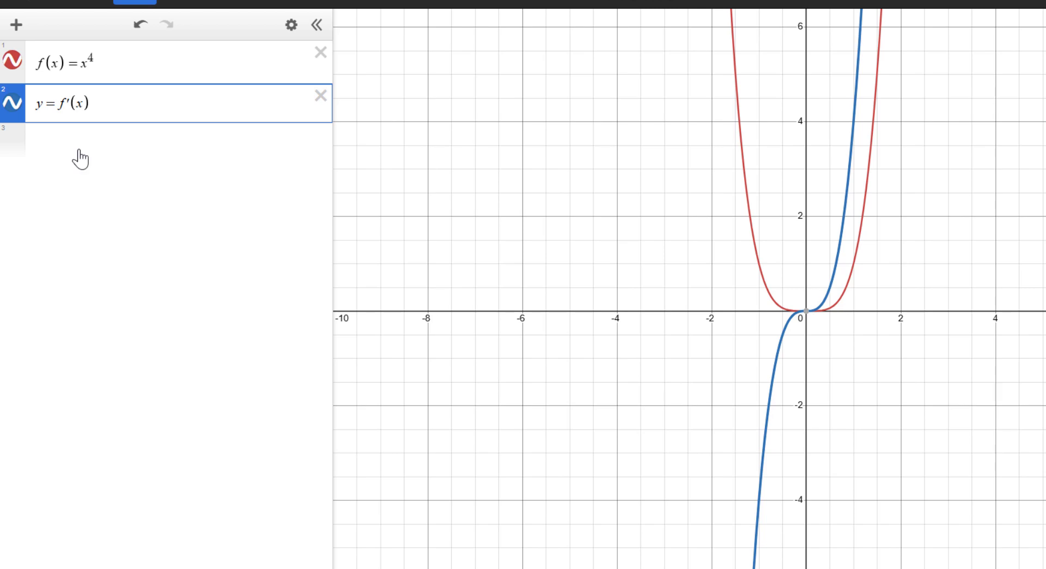
pyautogui.click(115, 157)
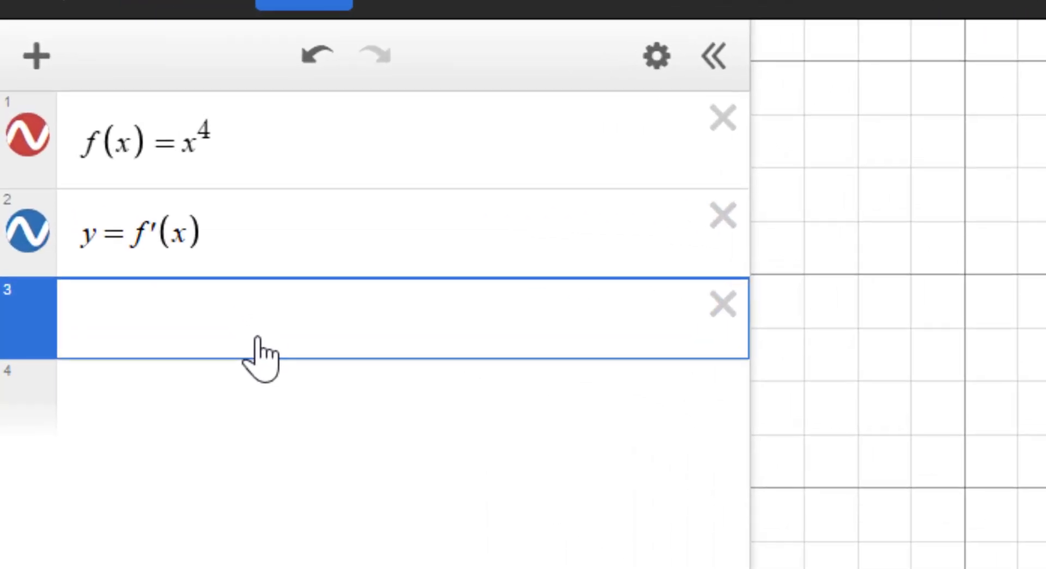
pyautogui.write('y=f')
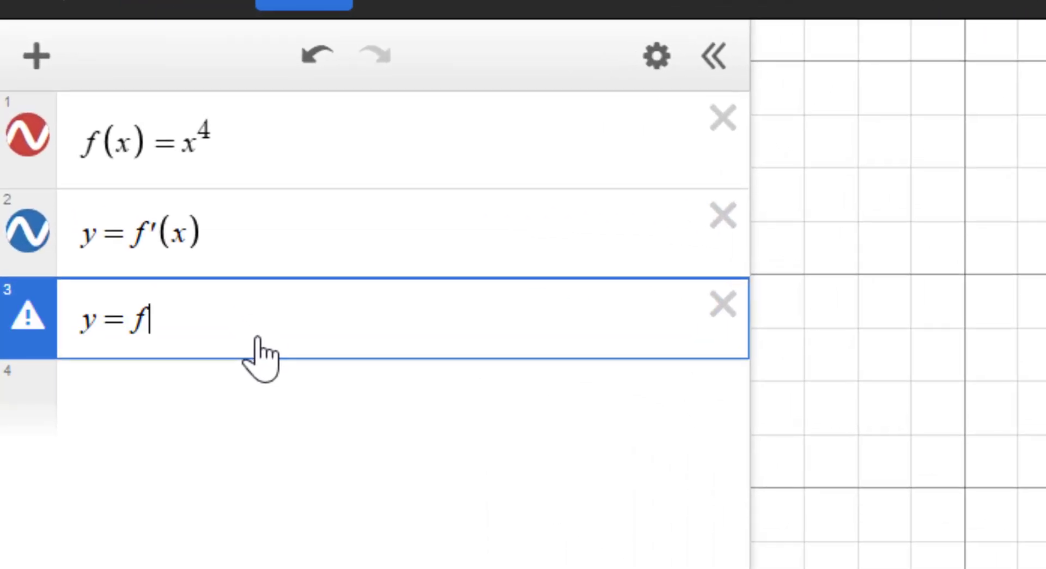
pyautogui.write("''(x)")
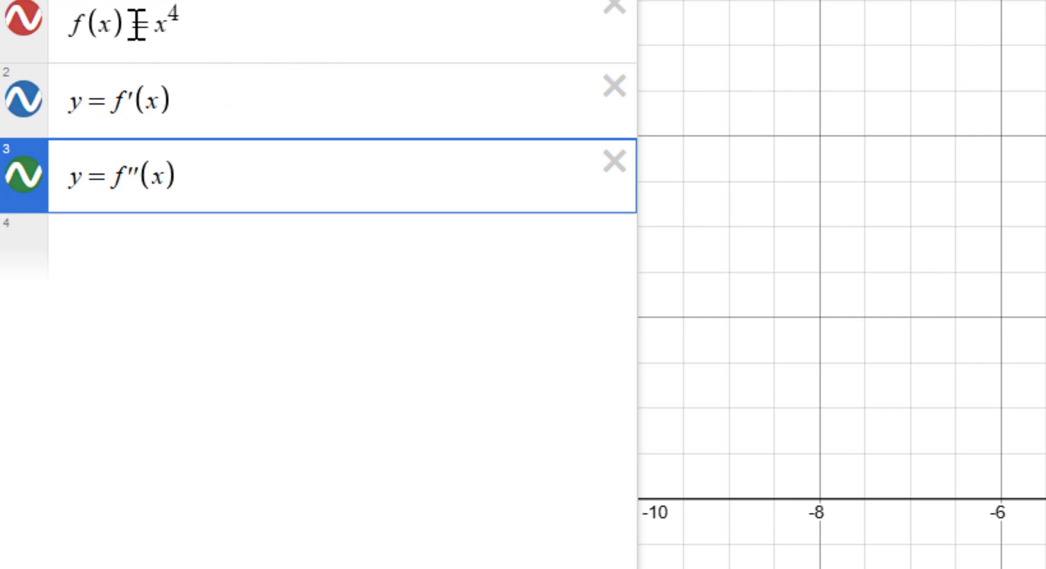
# Step: Evaluate the definite integral of f(x) dx from 0 to 2 in a new expression below the derivatives
pyautogui.click(469, 264)
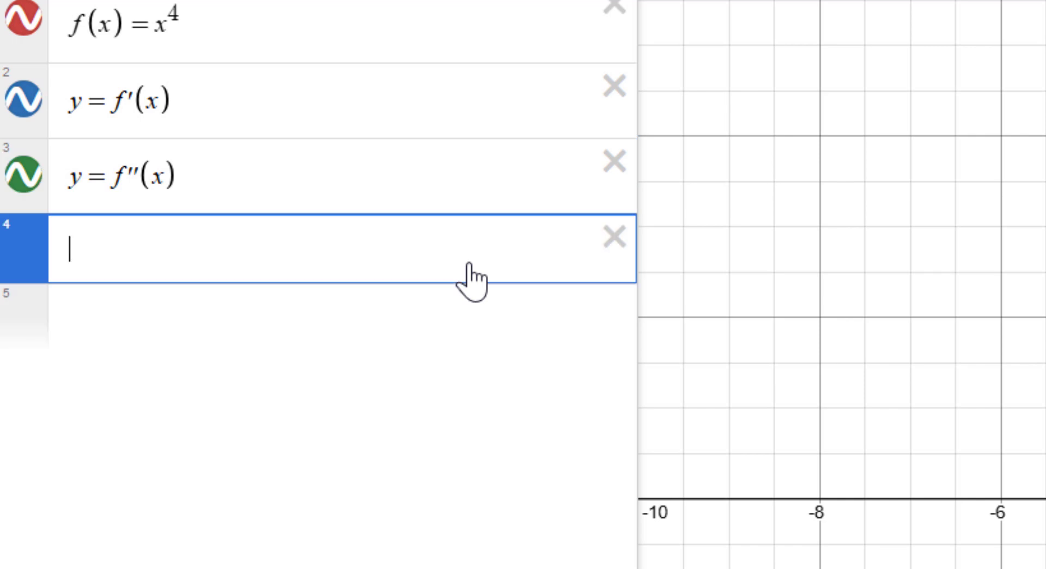
pyautogui.write('int')
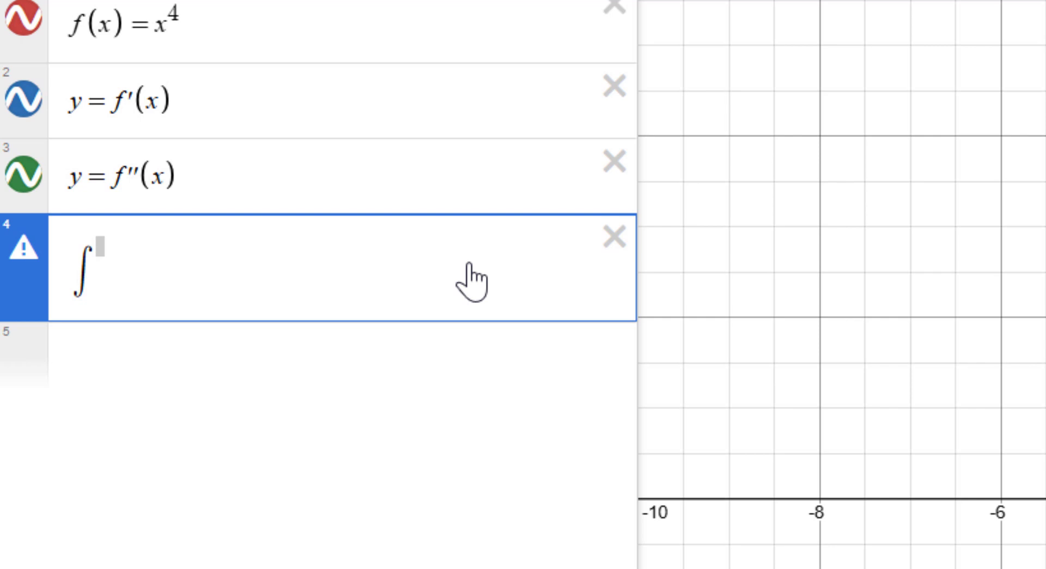
pyautogui.write('0')
pyautogui.press('Right')
pyautogui.write('2')
pyautogui.press('Right')
pyautogui.write('f(x')
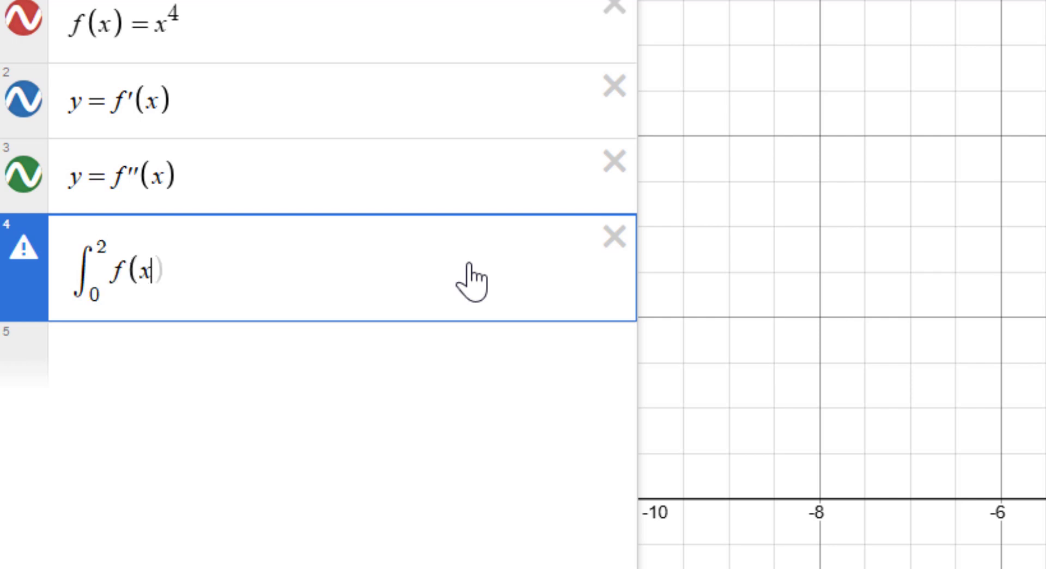
pyautogui.write(')dx')
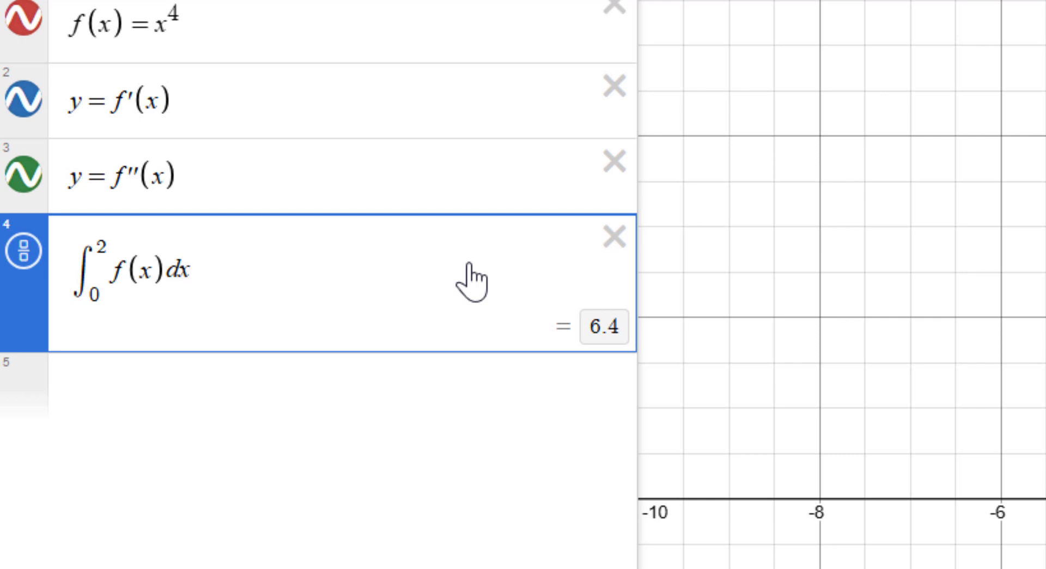
# Step: Add a summation of n from n = 1 to 100 in a new expression below the integral
pyautogui.click(243, 419)
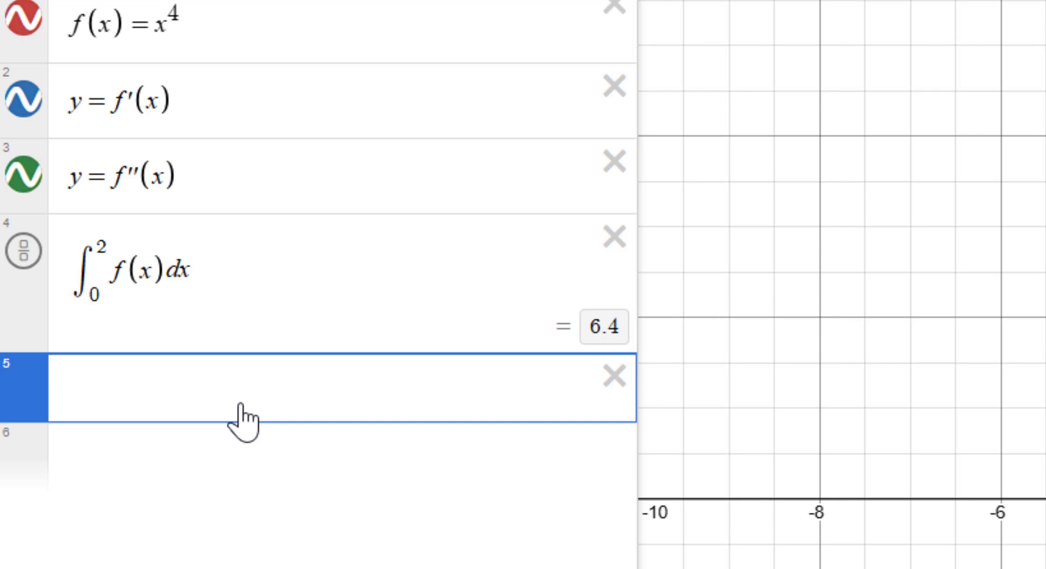
pyautogui.write('sum')
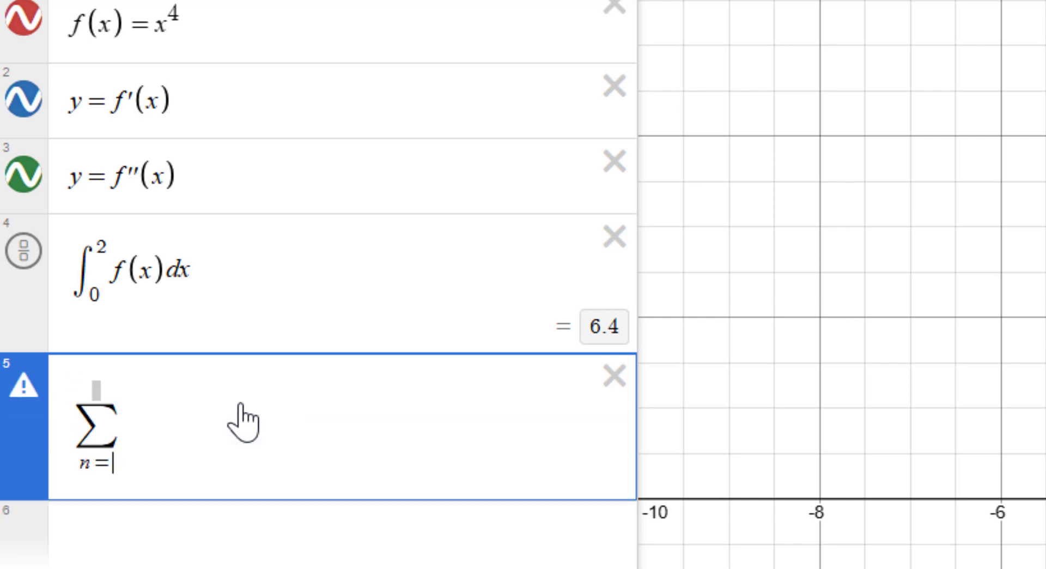
pyautogui.write('1')
pyautogui.press('Right')
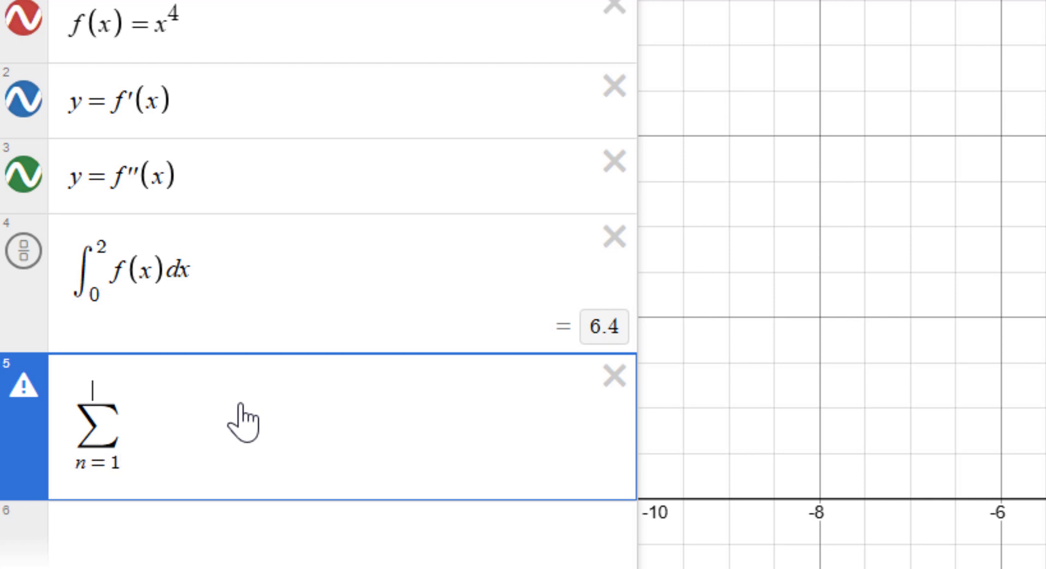
pyautogui.write('100')
pyautogui.press('Right')
pyautogui.write('n')
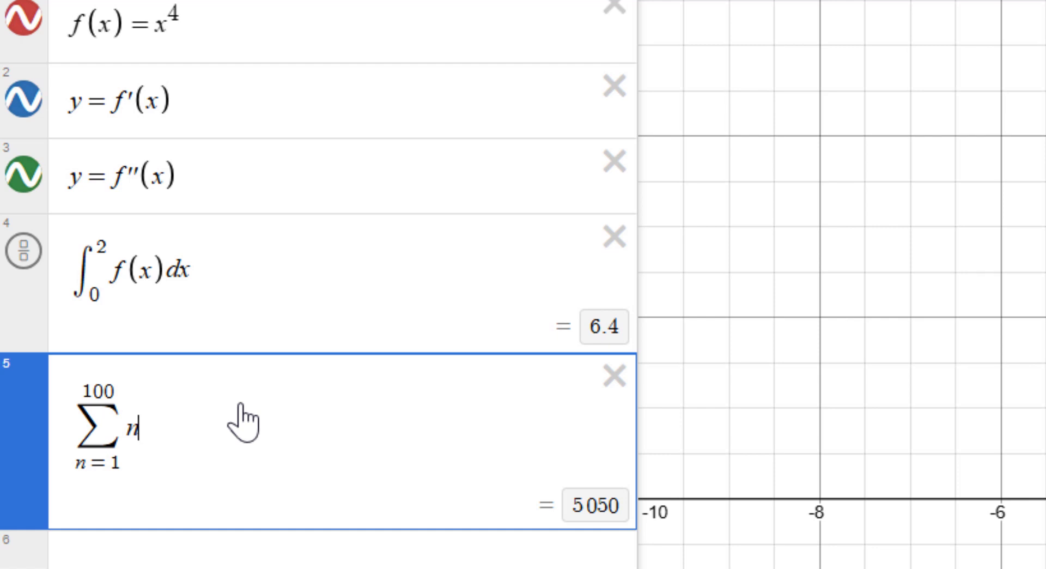
# Step: Change the summation's term to 1/n^2 and its upper limit to 100000
pyautogui.press('BackSpace')
pyautogui.write('1/n')
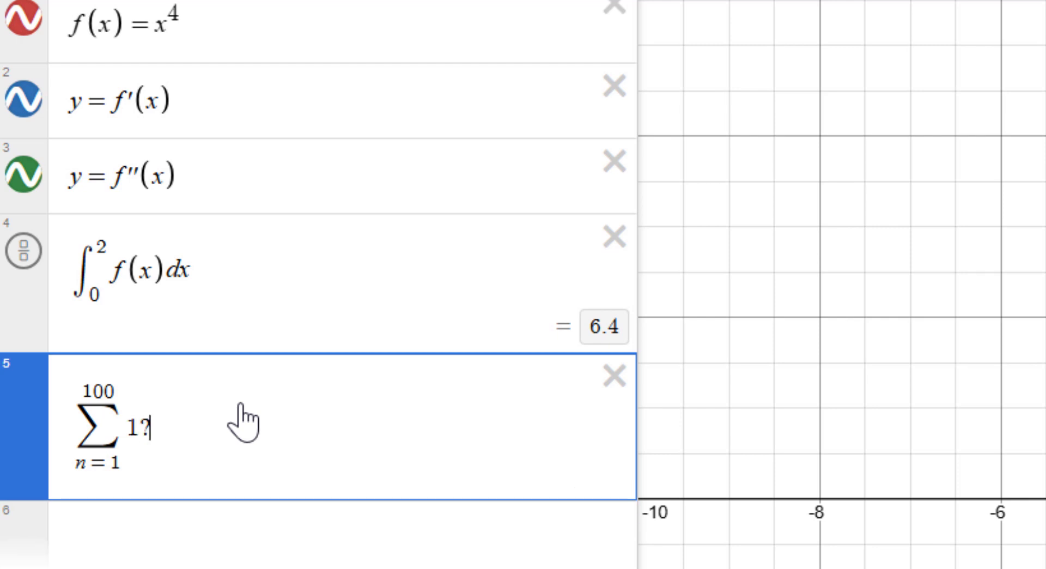
pyautogui.write('^2')
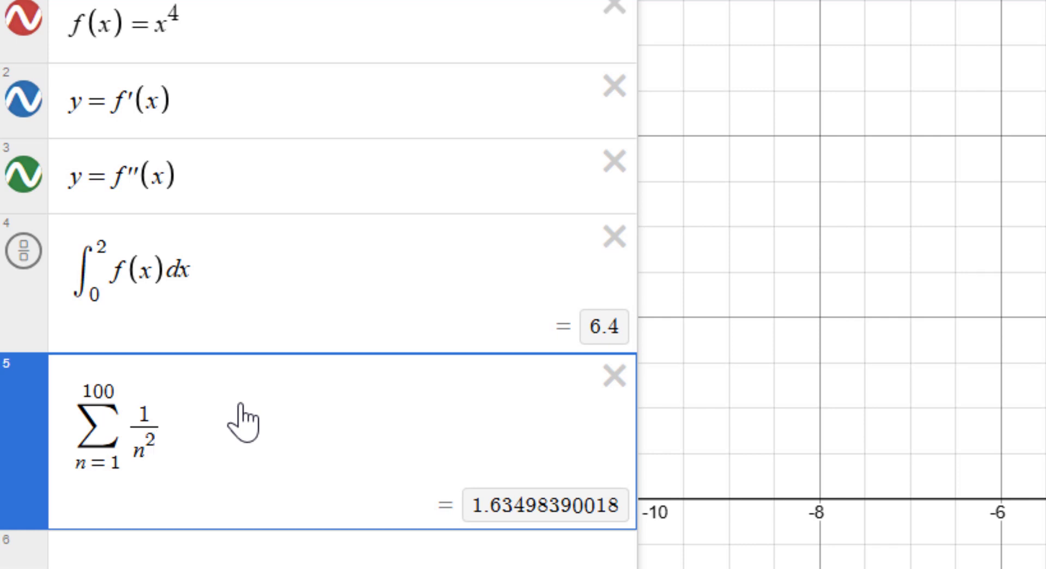
pyautogui.click(115, 392)
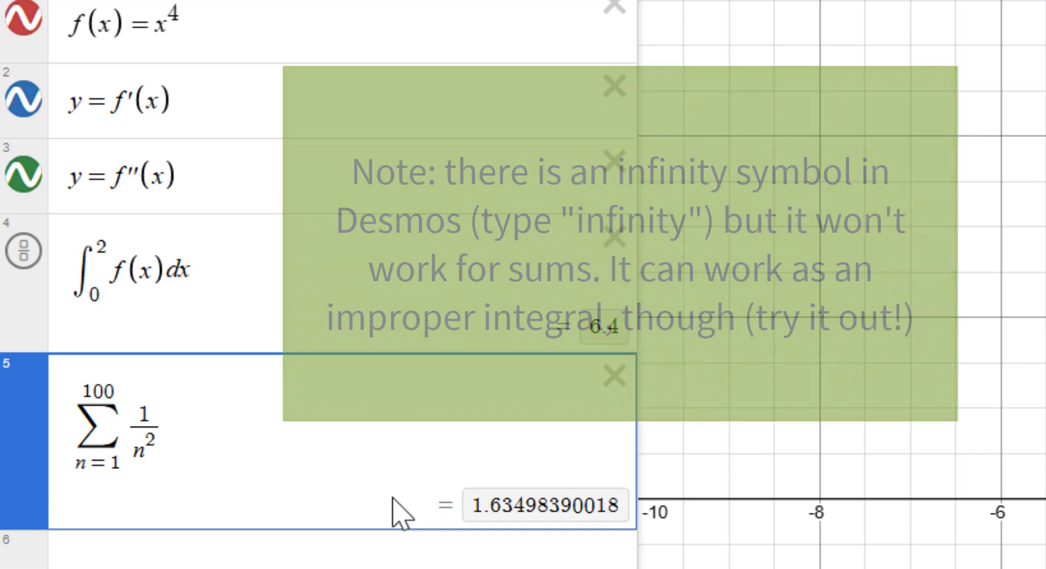
pyautogui.write('000')
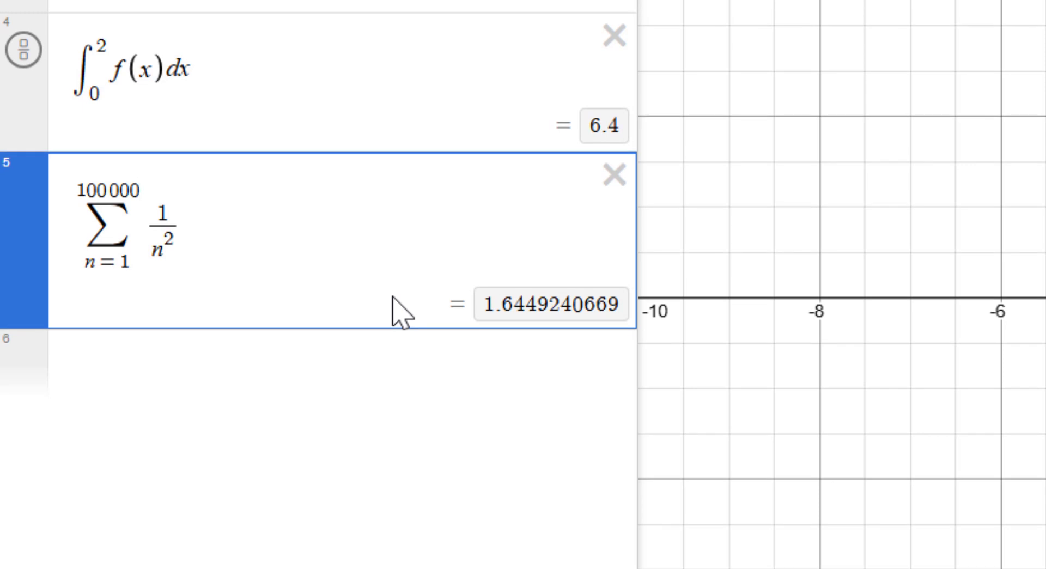
# Step: Evaluate π^2/6 in a new expression below the summation
pyautogui.click(311, 382)
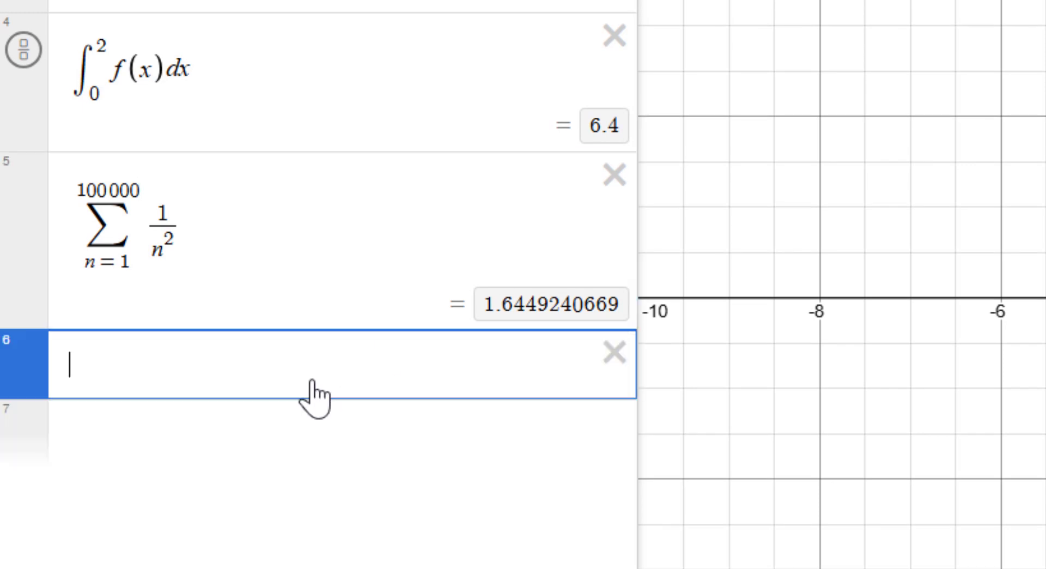
pyautogui.write('pi')
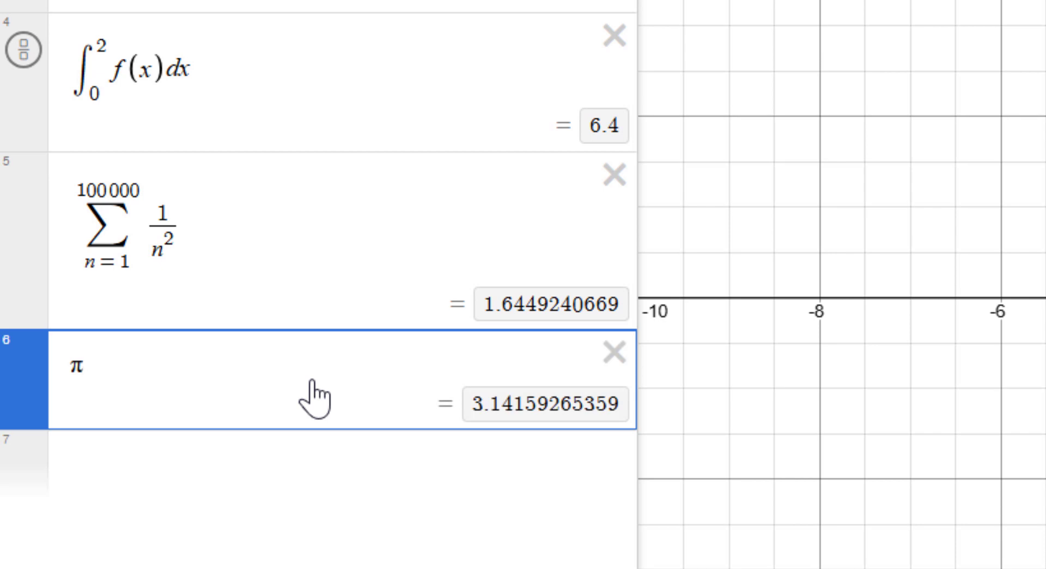
pyautogui.write('^2/6')
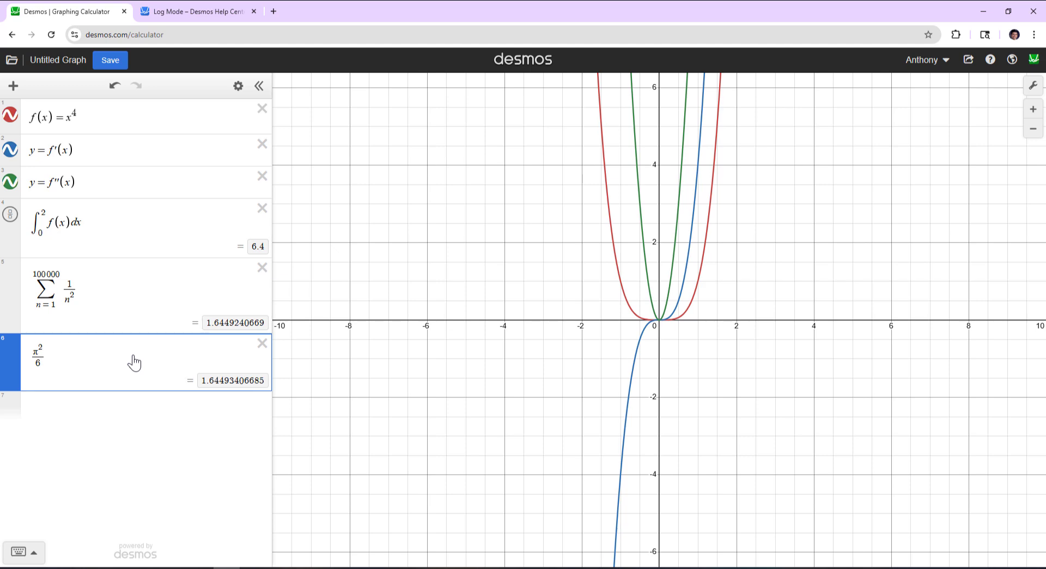
# Step: Open the calculator's help overview with its tours and resources
pyautogui.click(990, 59)
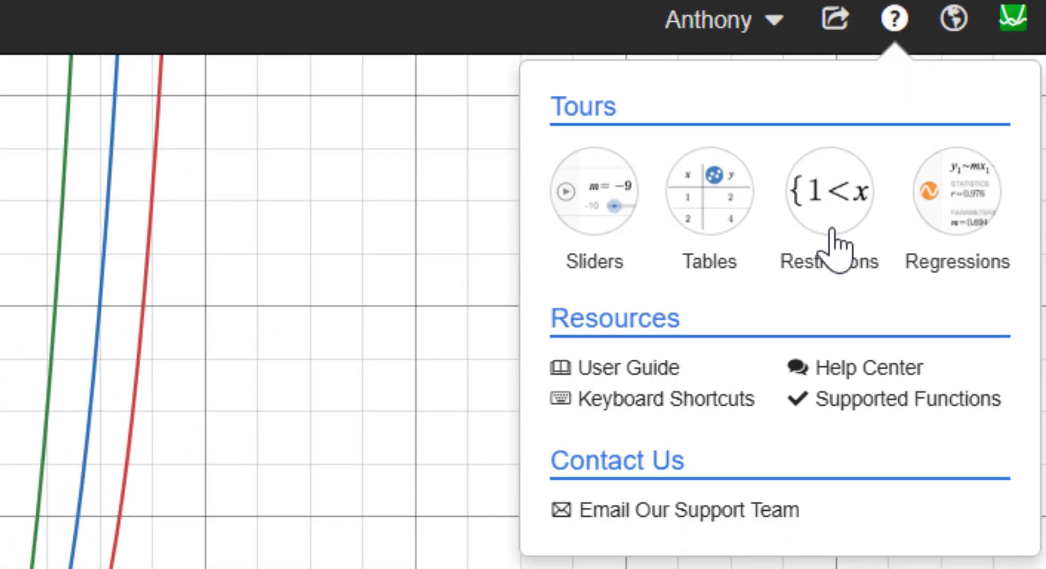